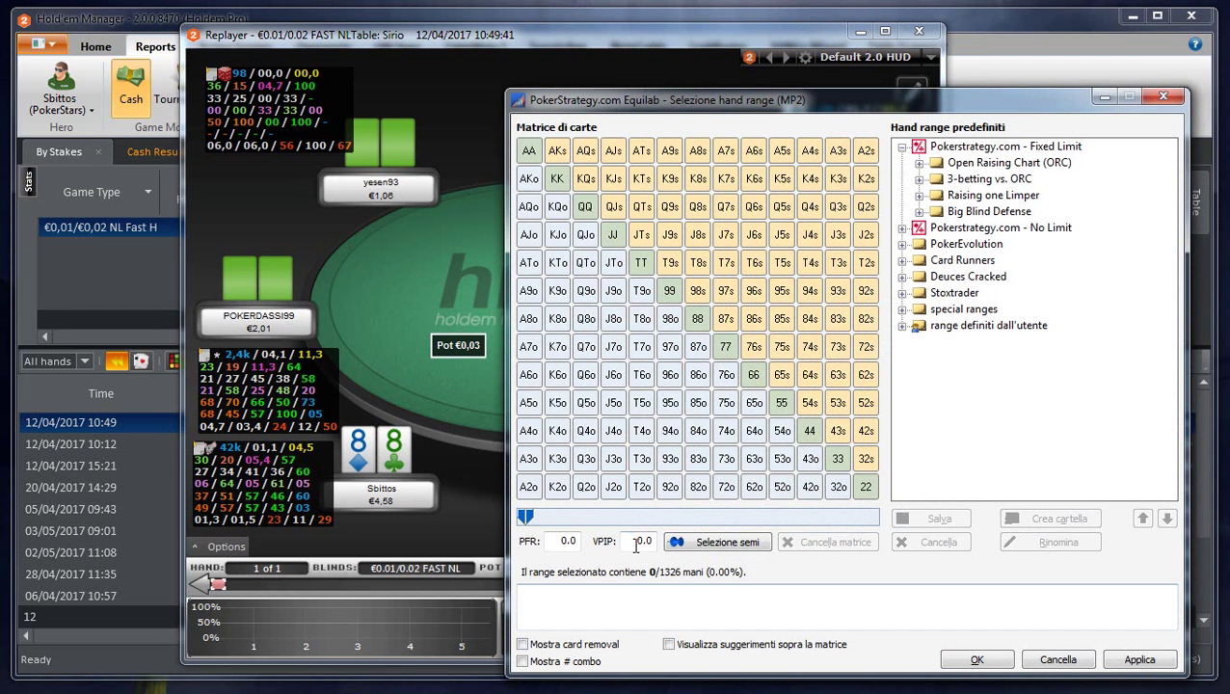
Step: Preview the MP2 hand range at 1,1 VPIP, remove QQ from it, and close the range selector and the hand replayer
double_click(644, 542)
text(1,1)
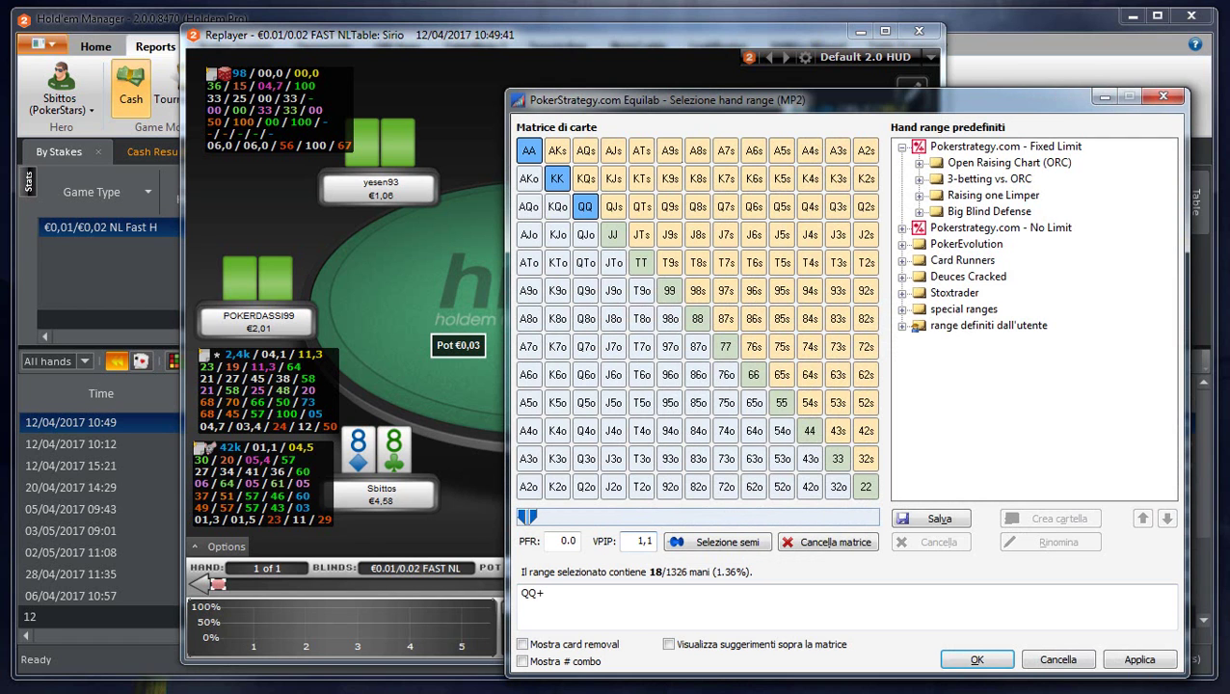
click(583, 214)
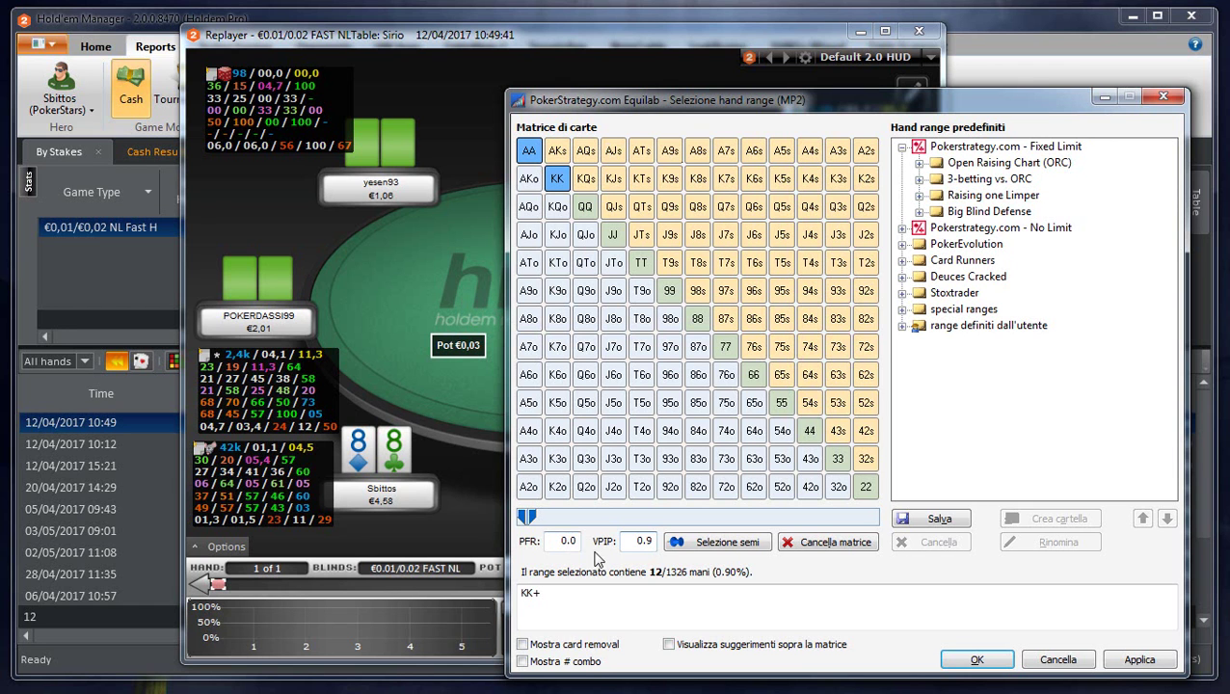
drag(624, 543, 682, 547)
click(1161, 97)
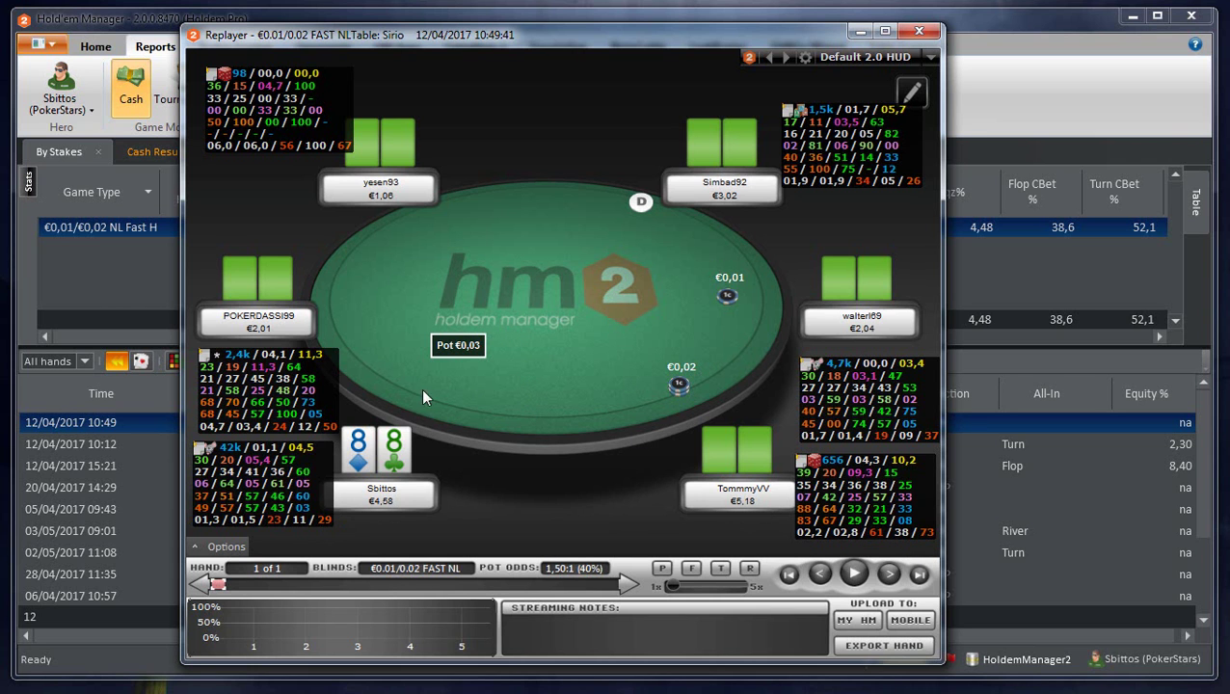
click(920, 34)
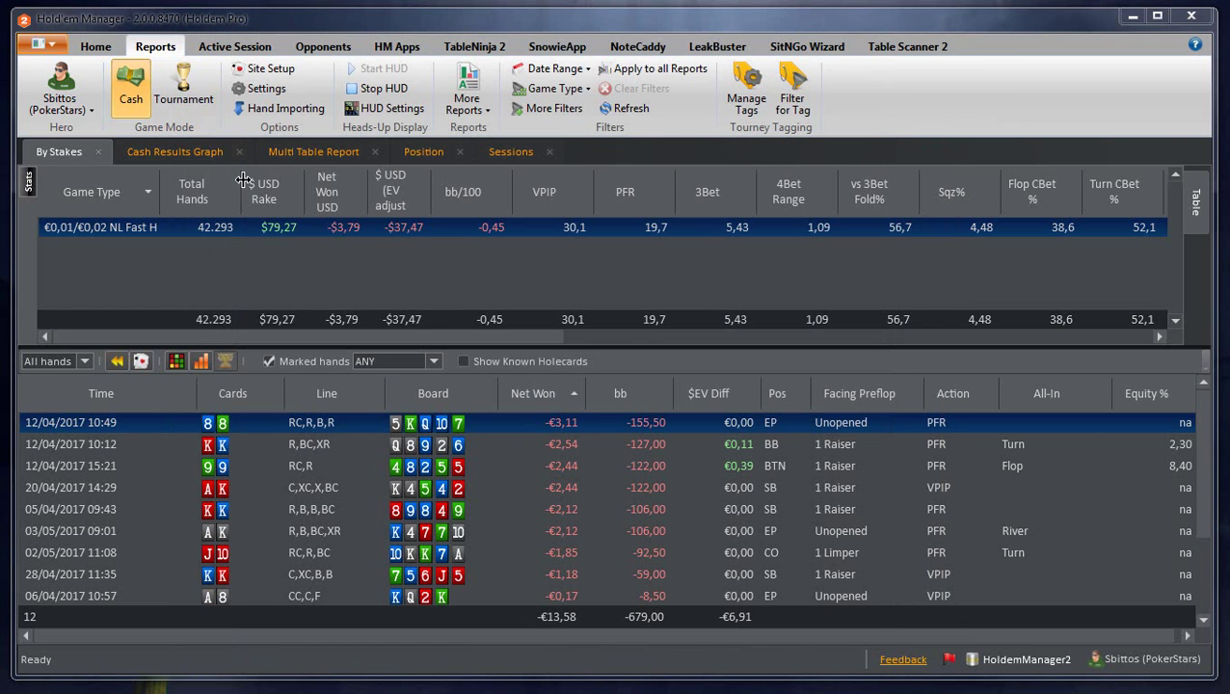
Step: Compare the cash results graph with the overall statistics by stakes
click(189, 155)
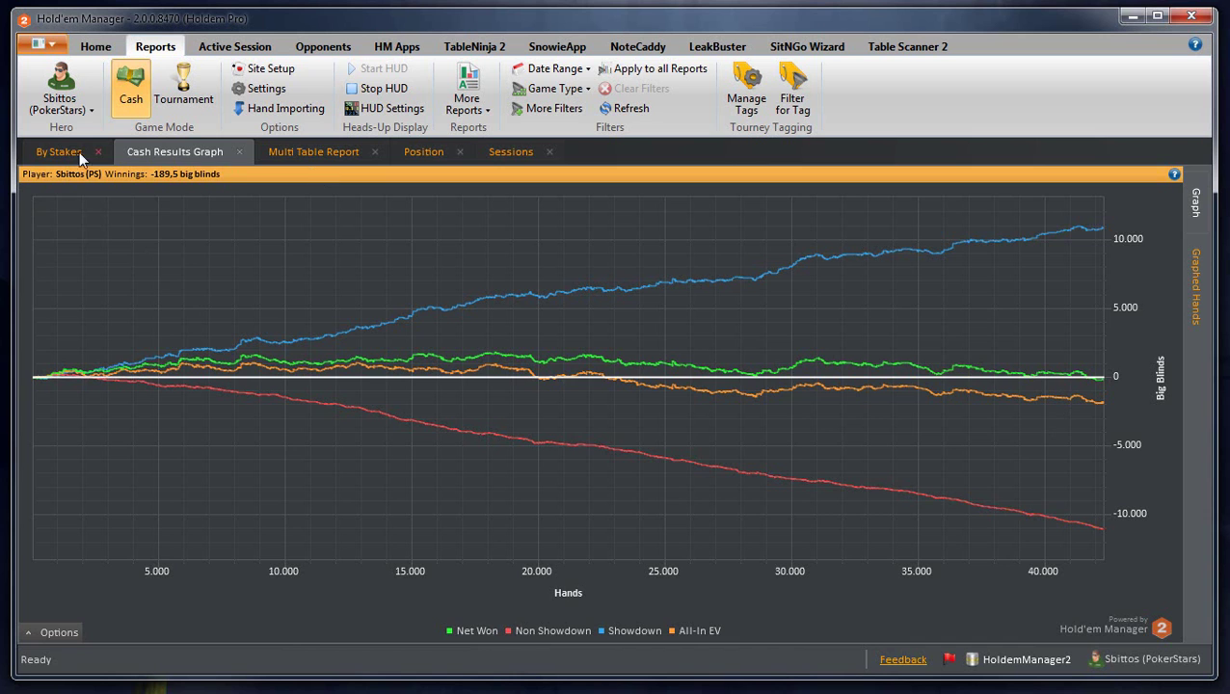
click(51, 148)
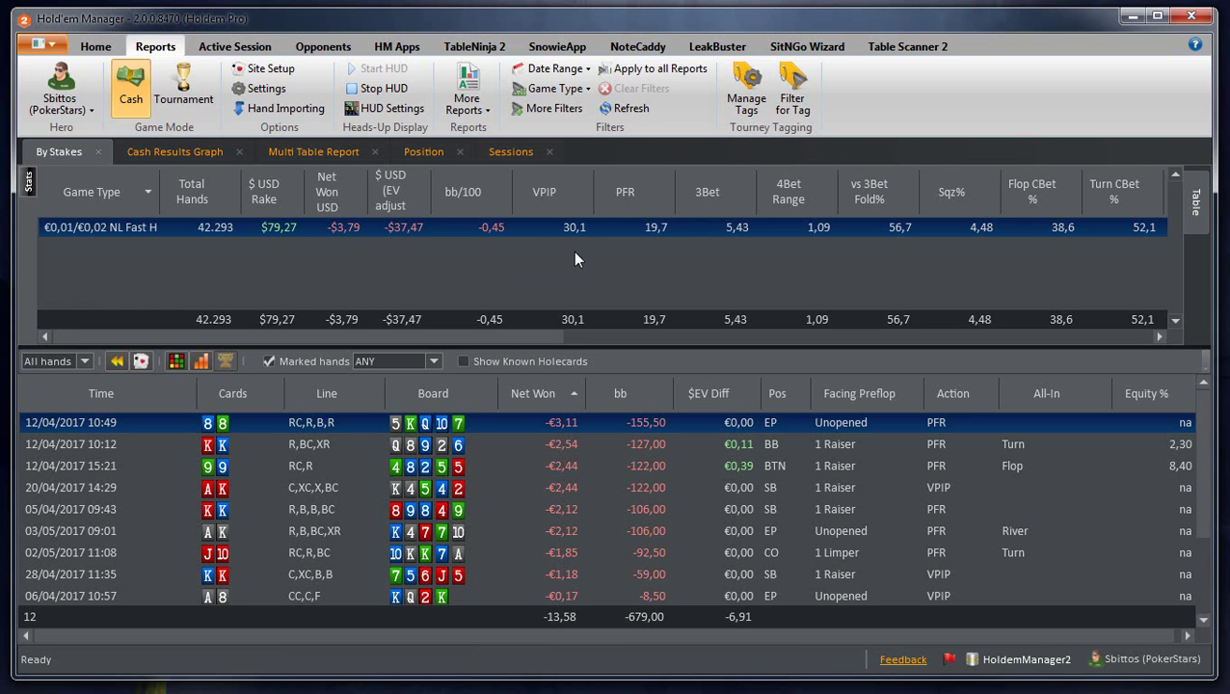
click(195, 152)
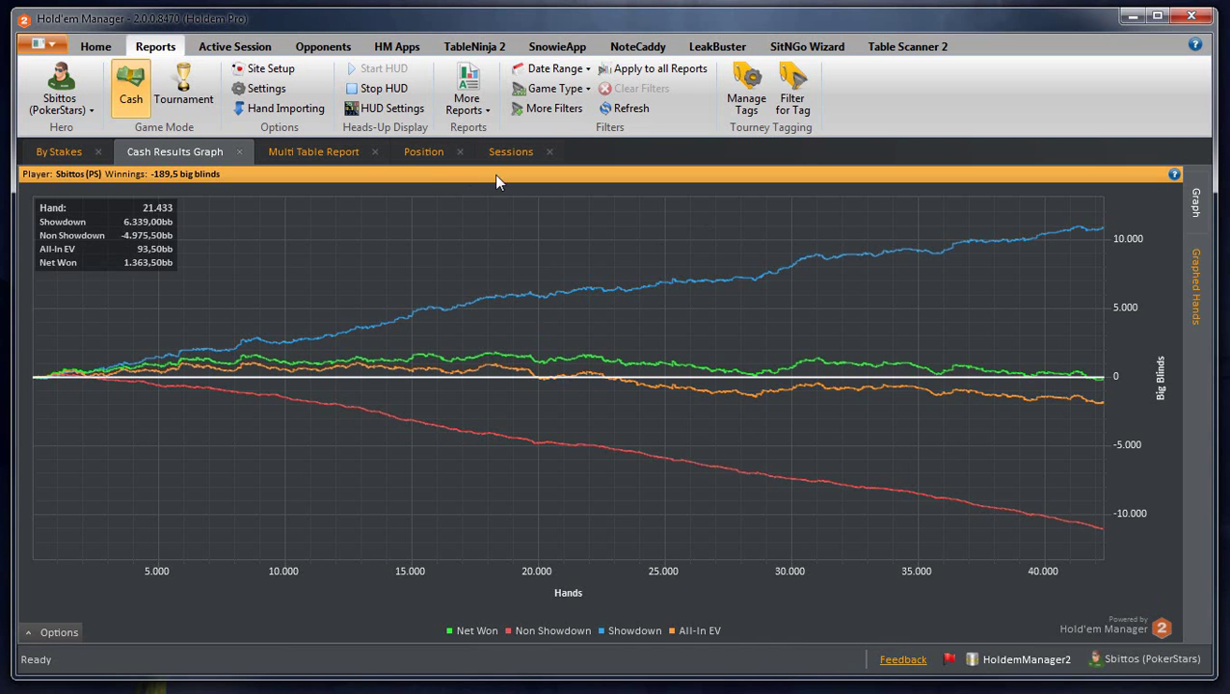
Step: Check the multi-table report, and examine the position report's preflop and postflop statistics for every seat
click(314, 151)
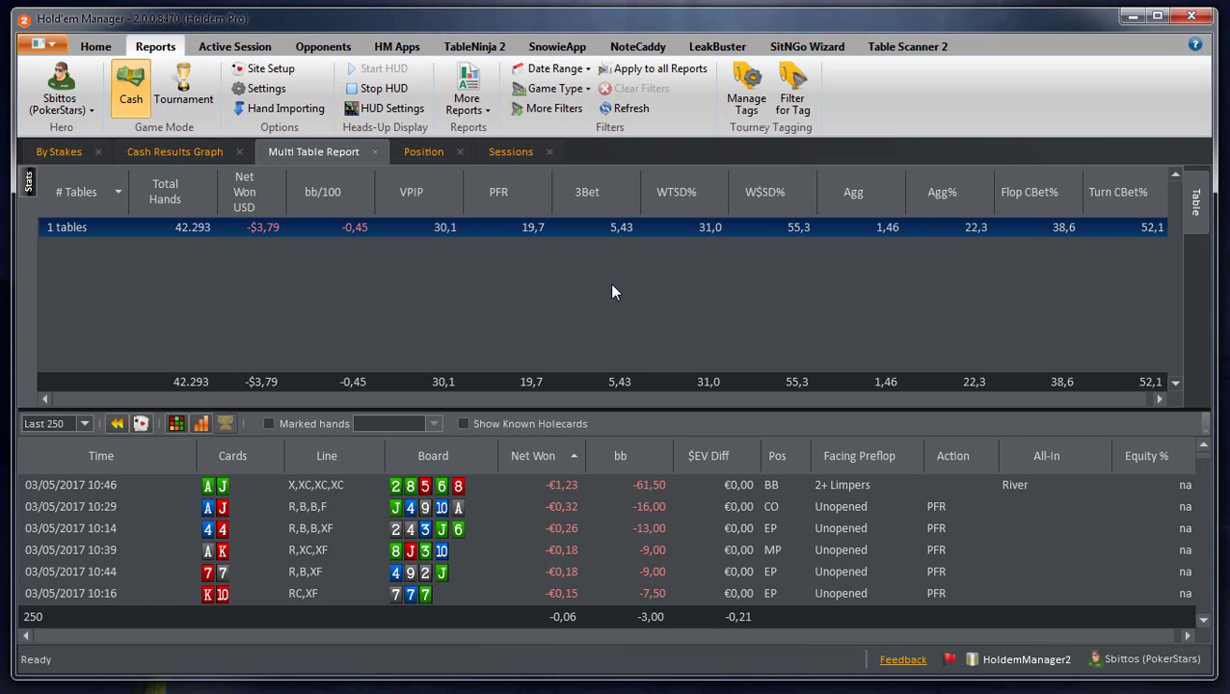
click(422, 152)
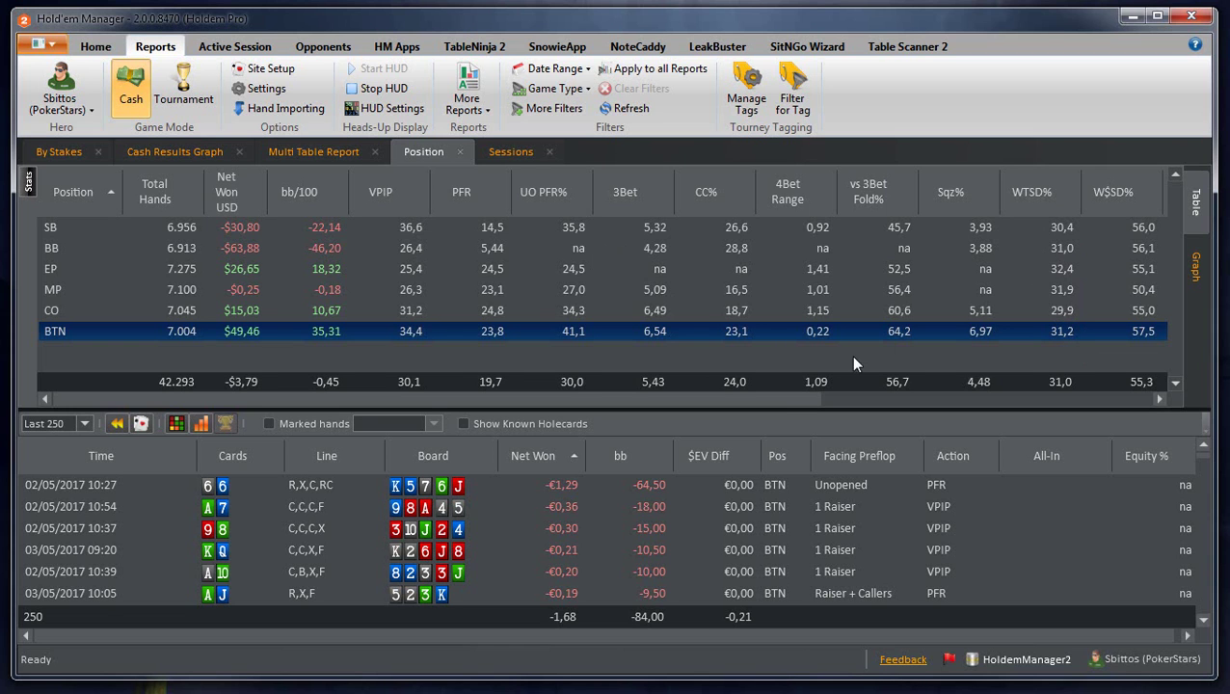
drag(778, 399, 1109, 398)
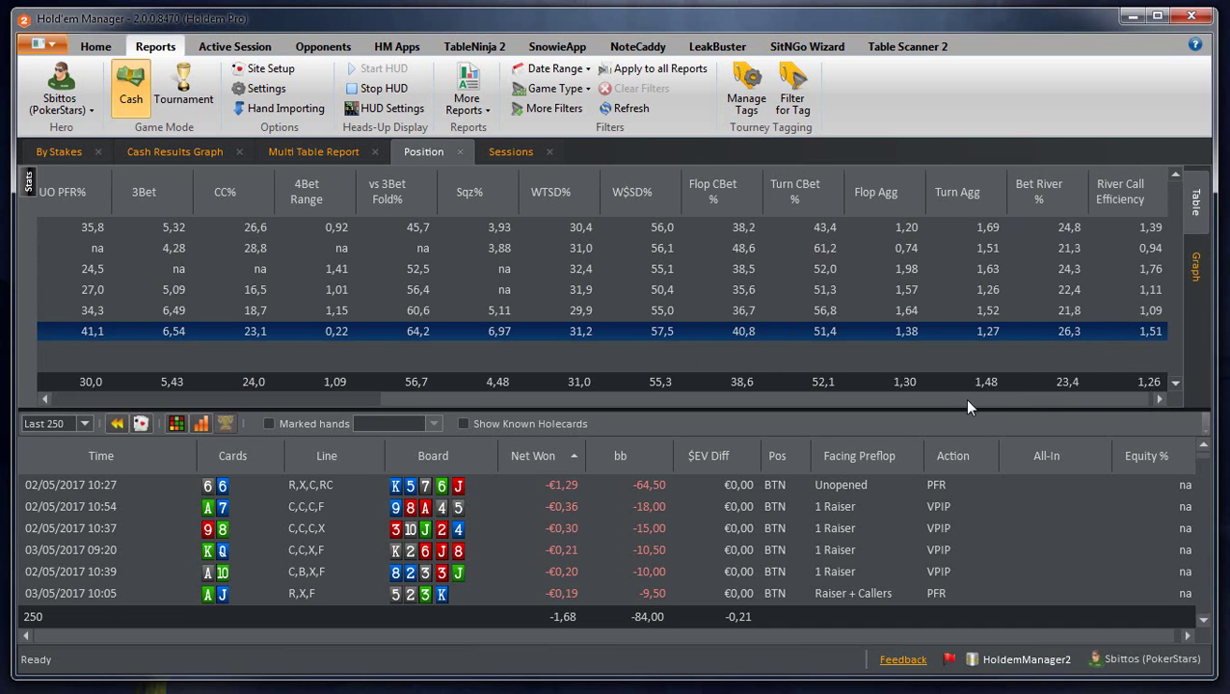
drag(788, 399, 543, 395)
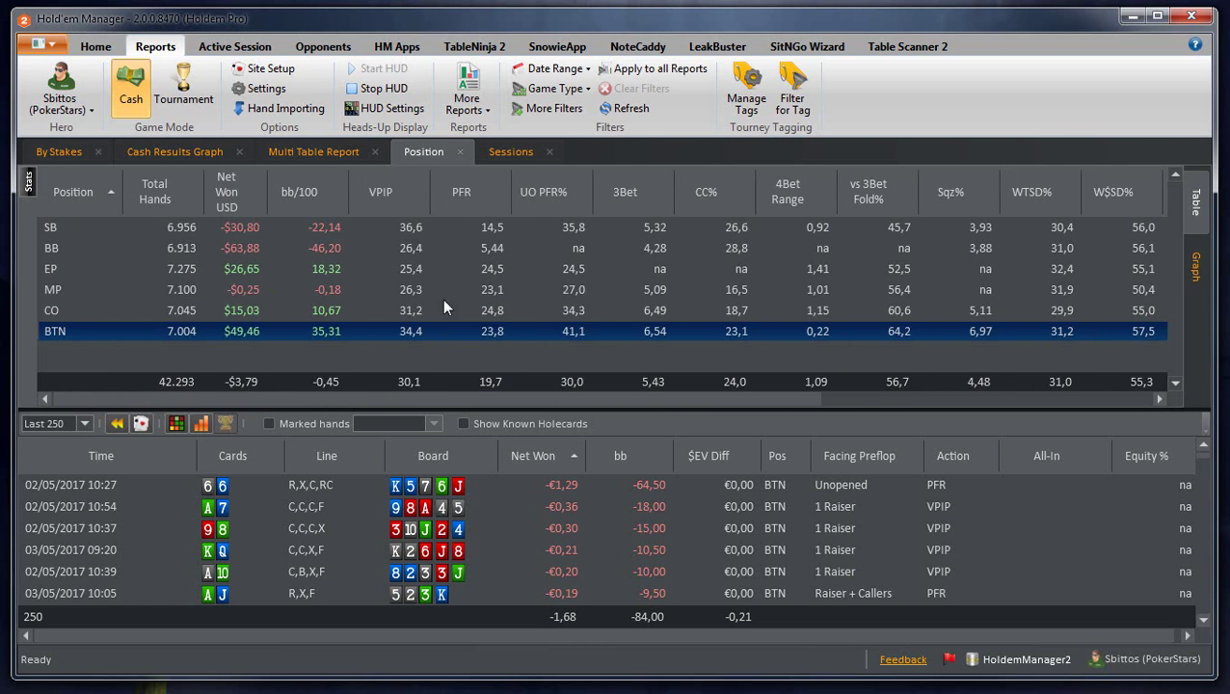
Step: Filter the position report to hands with VPIP set to Yes and PFR set to No
click(568, 116)
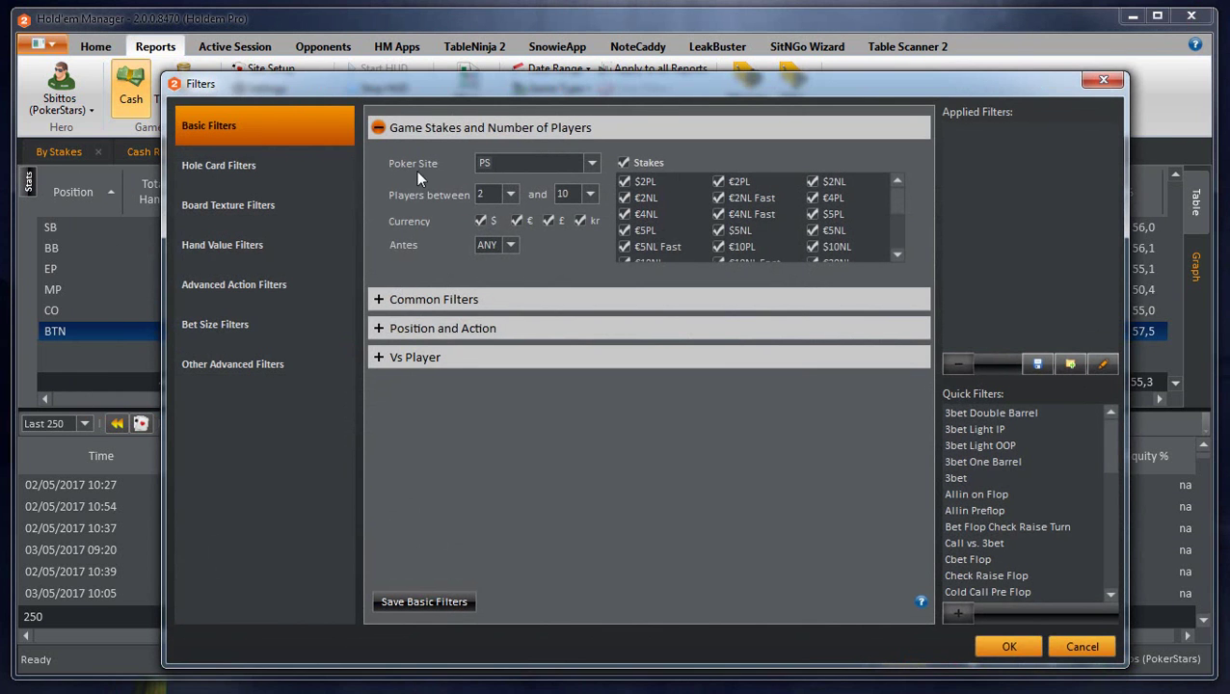
click(420, 301)
click(506, 335)
click(496, 373)
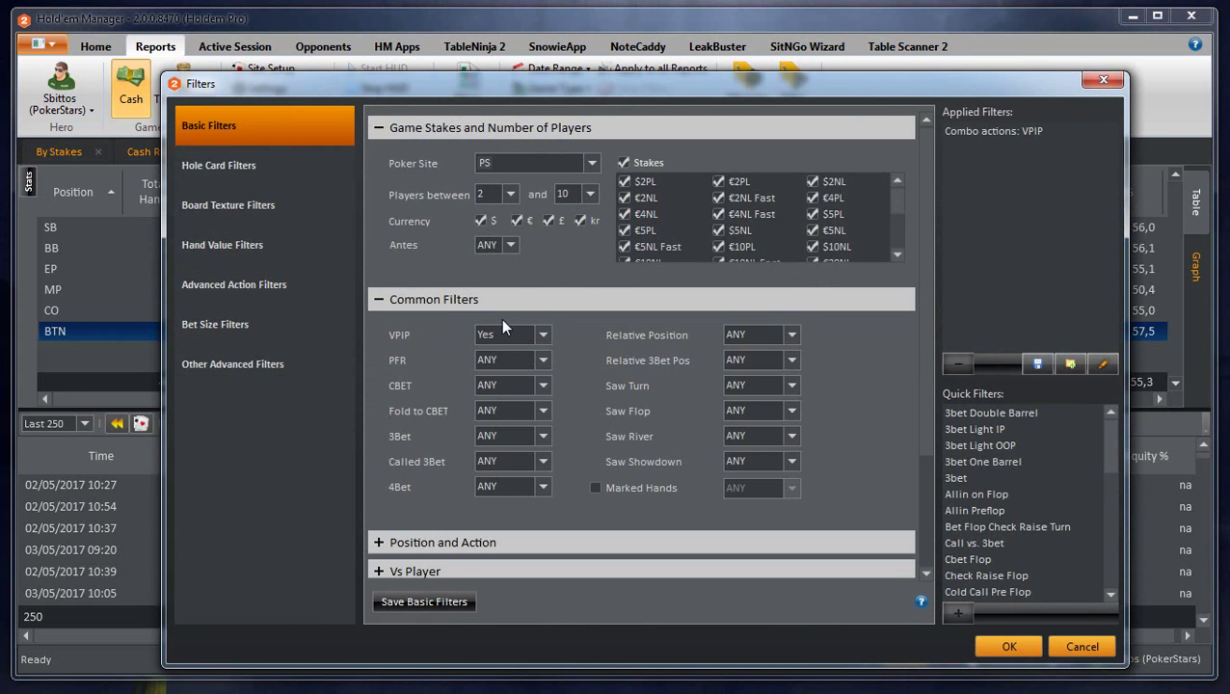
click(497, 361)
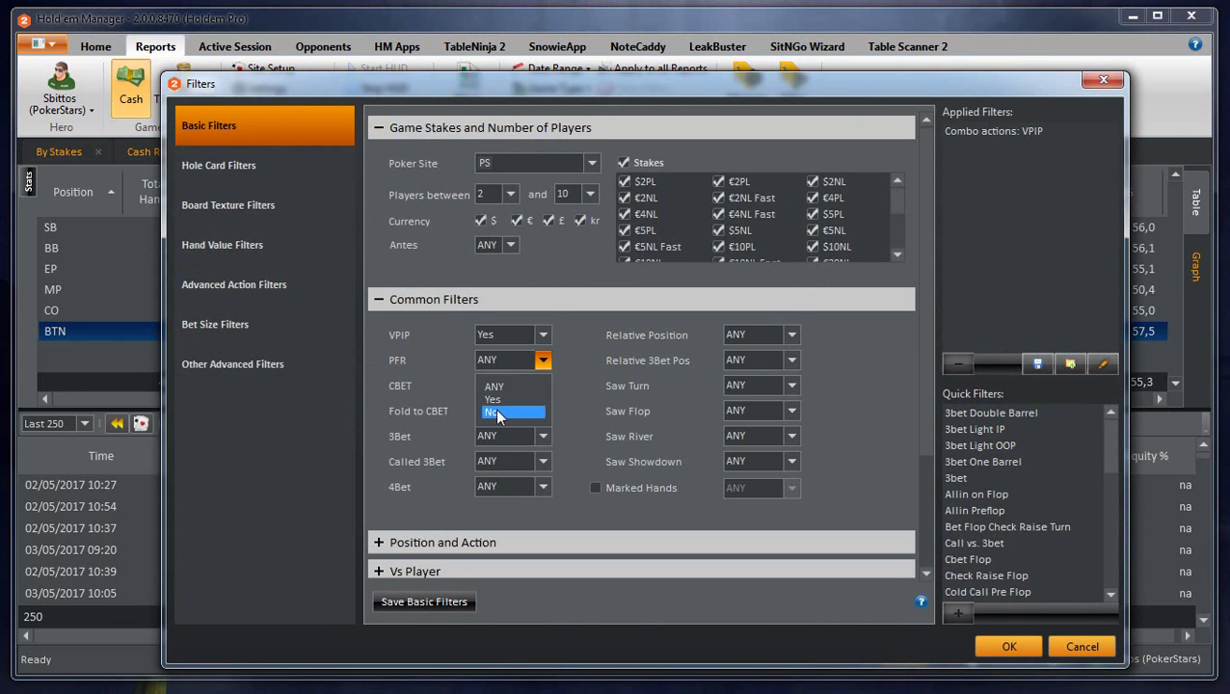
click(492, 412)
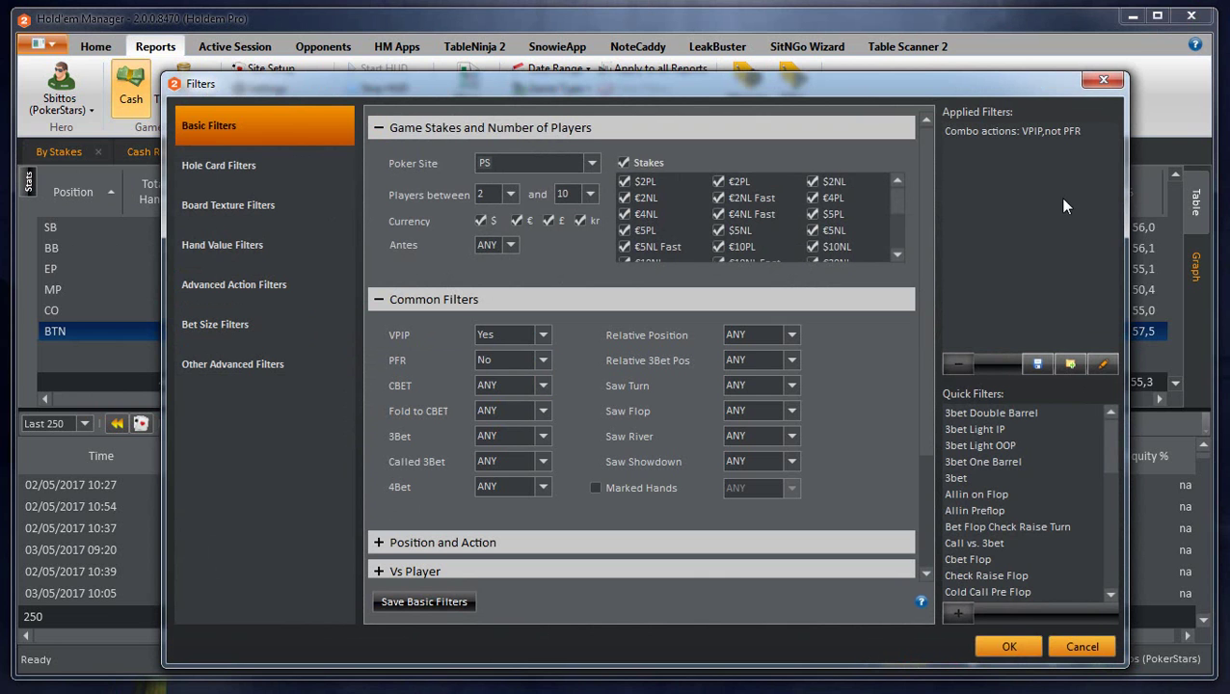
click(1009, 646)
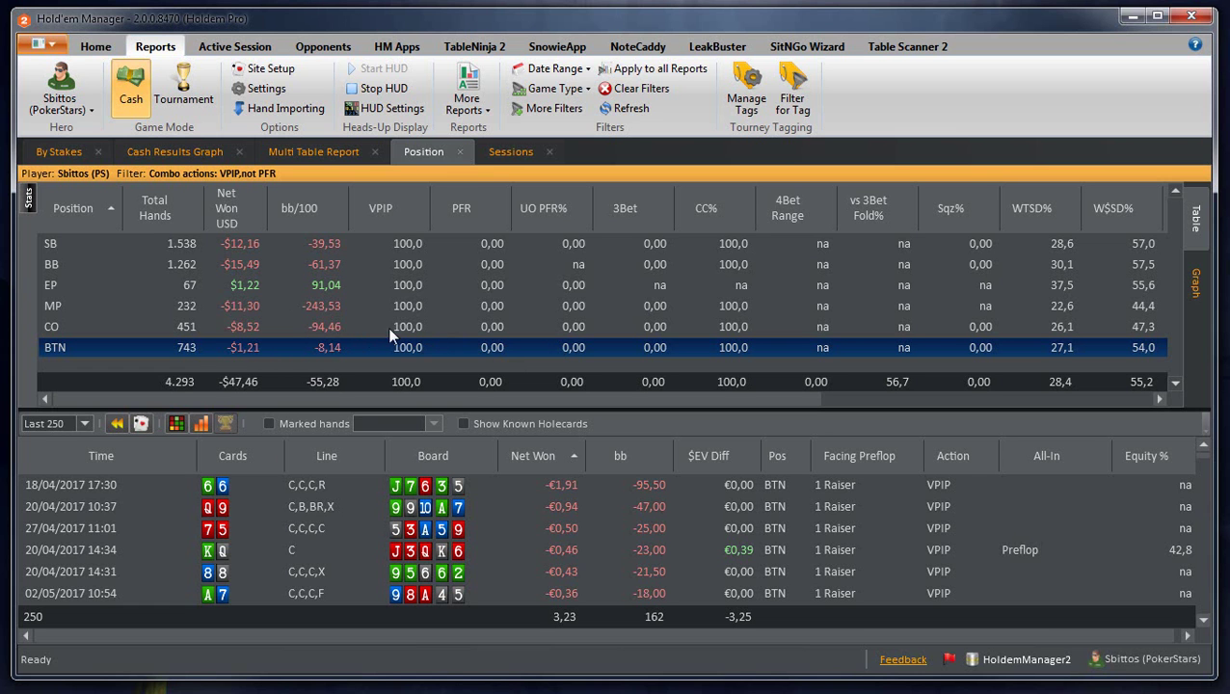
Step: Exclude AA, AKs, AQs, AJs and ATs from the hole card filter
click(553, 112)
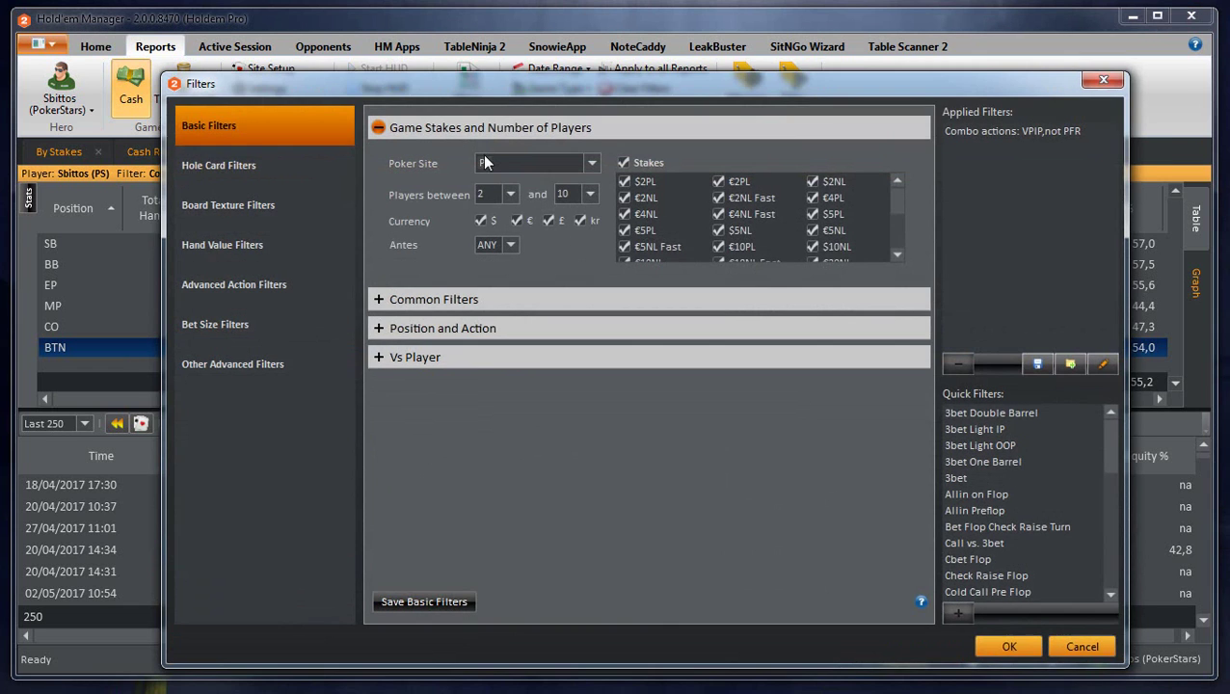
click(246, 166)
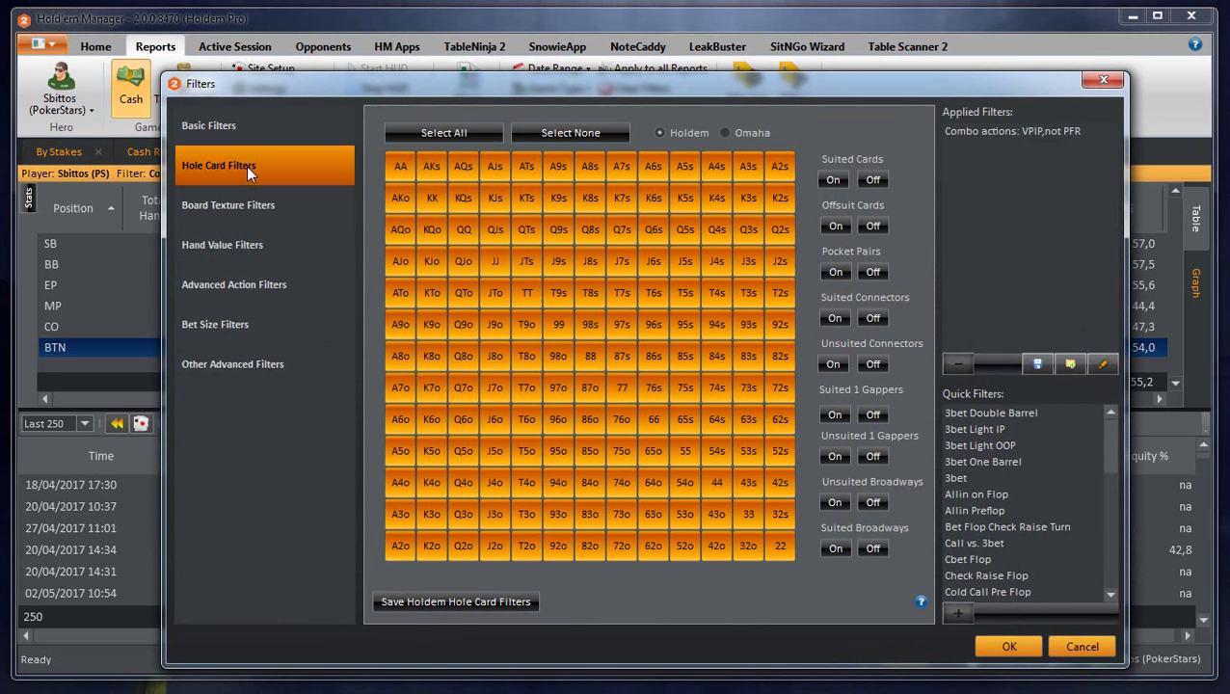
click(409, 168)
click(431, 166)
click(456, 165)
click(484, 165)
click(526, 166)
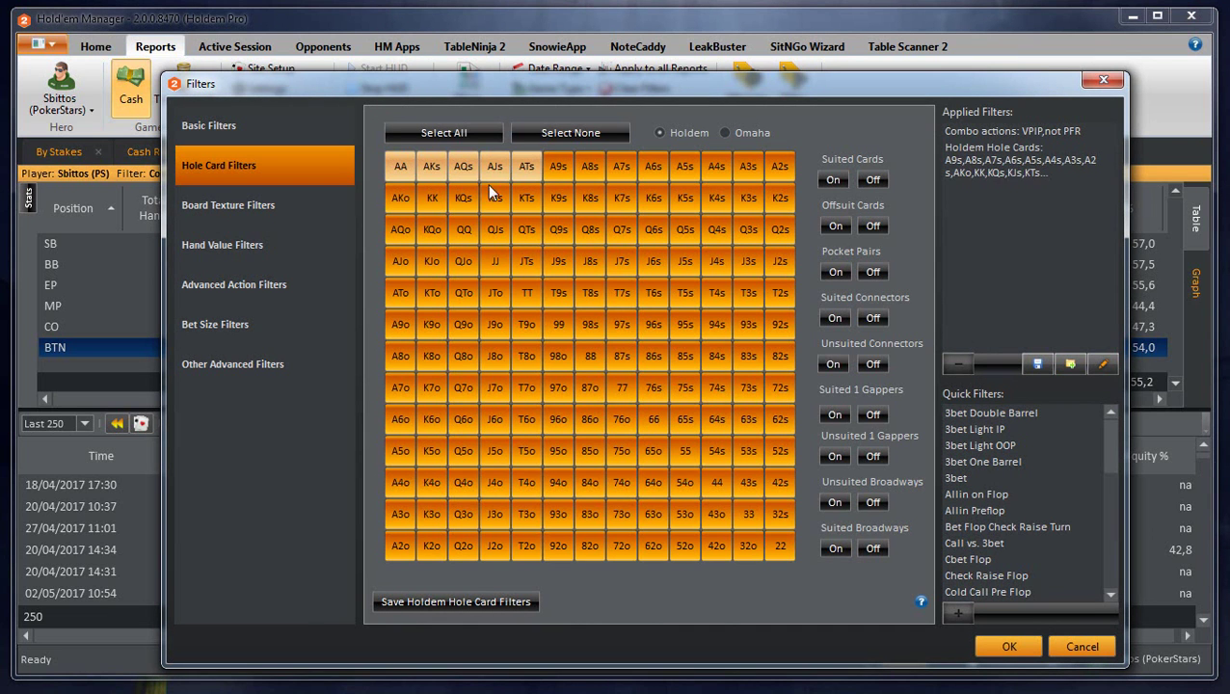
Step: Exclude AKo, KK, KQs, QQ, QJs, JJ, JTs, TT and T9s from the hole card filter
click(464, 197)
click(431, 201)
click(460, 230)
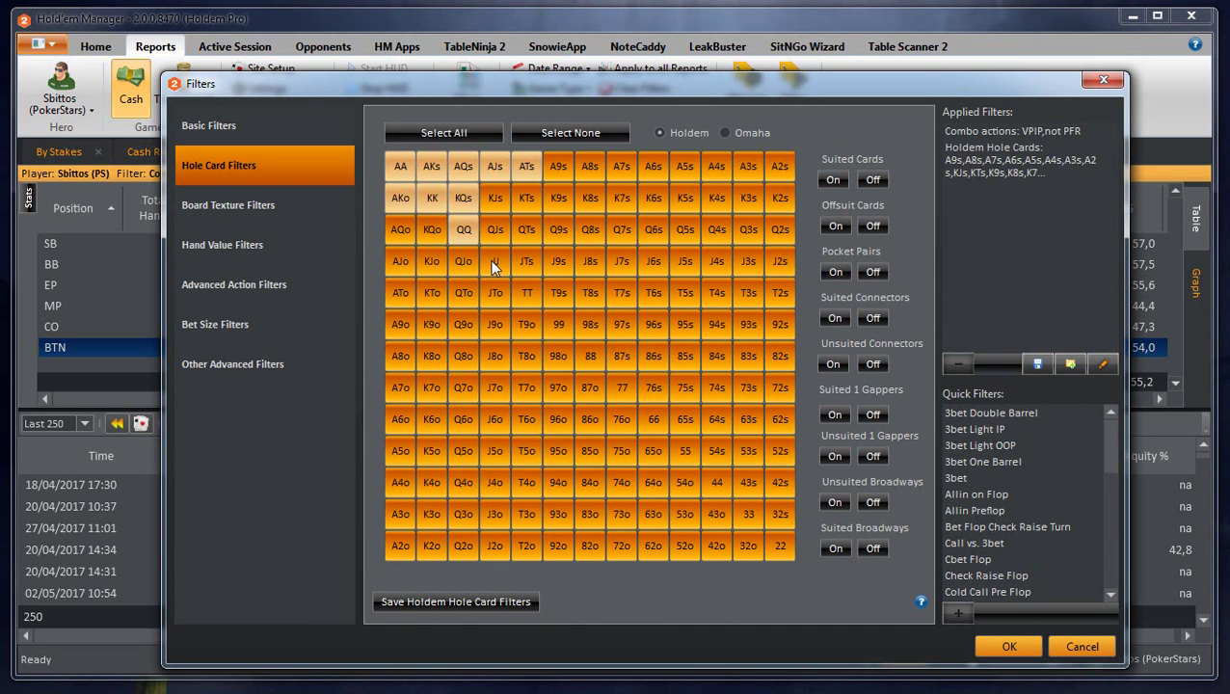
click(494, 261)
click(527, 291)
click(497, 232)
click(528, 270)
click(559, 294)
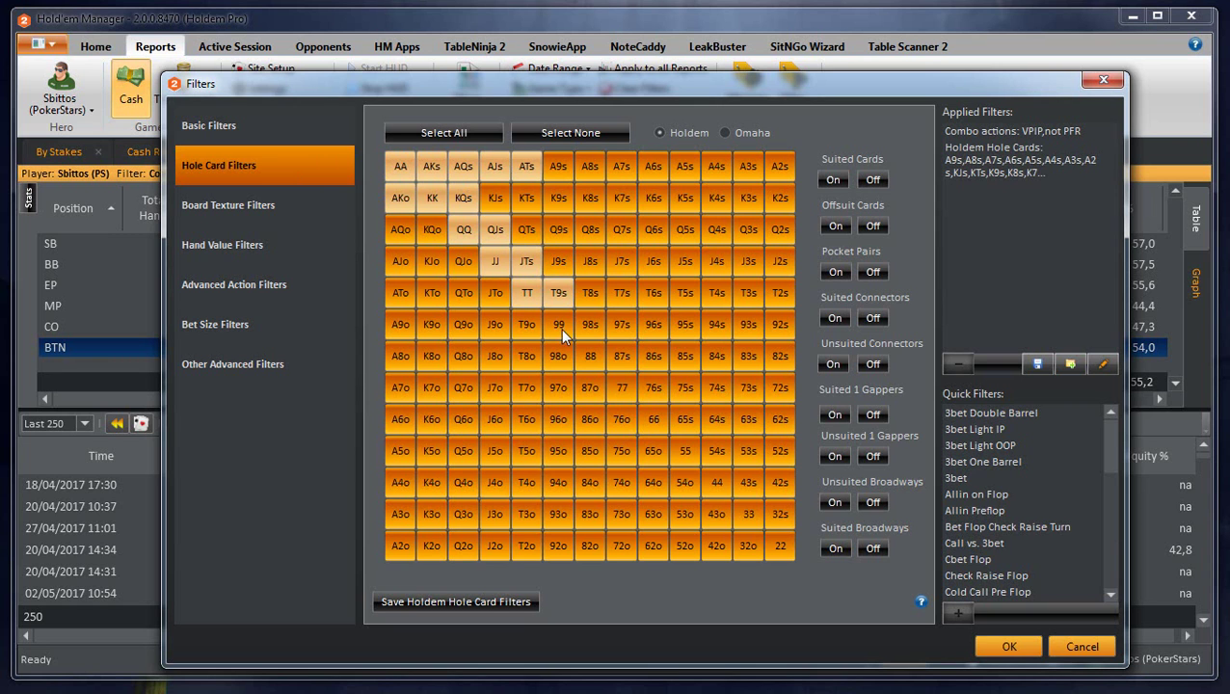
Step: Exclude the pocket pairs from 99 down to 22, plus KJs and AQo, and apply the hole card filter to the report
click(559, 325)
click(590, 355)
click(621, 387)
click(650, 419)
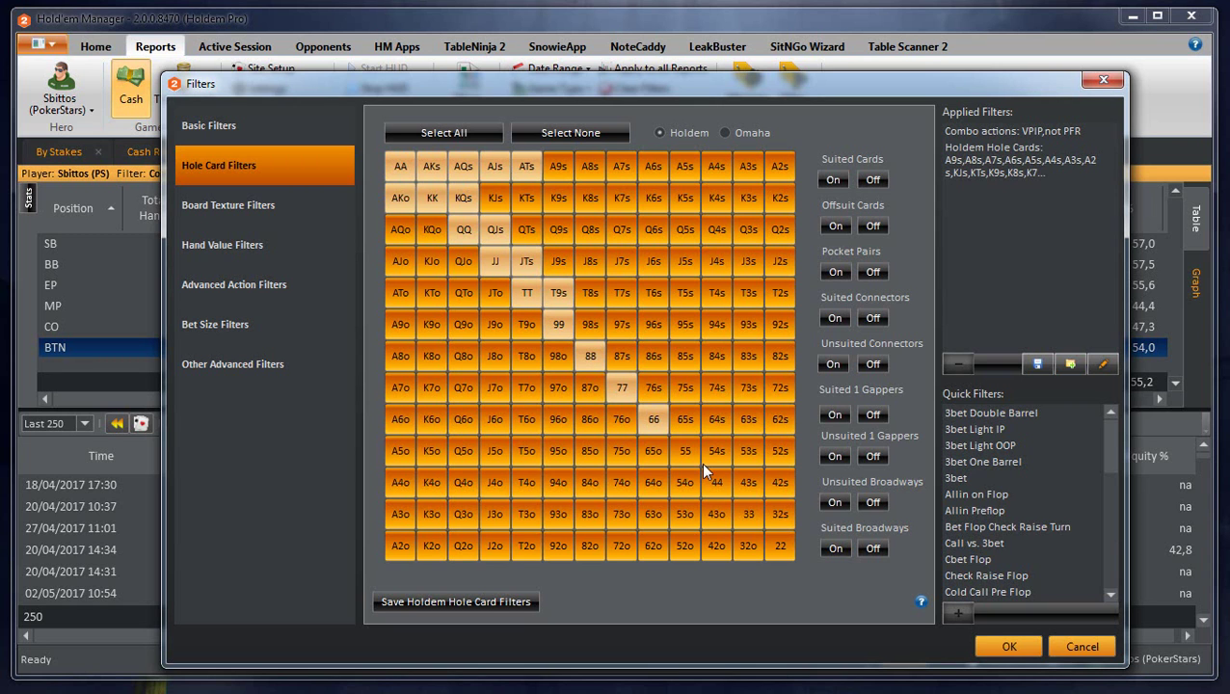
click(692, 451)
click(718, 489)
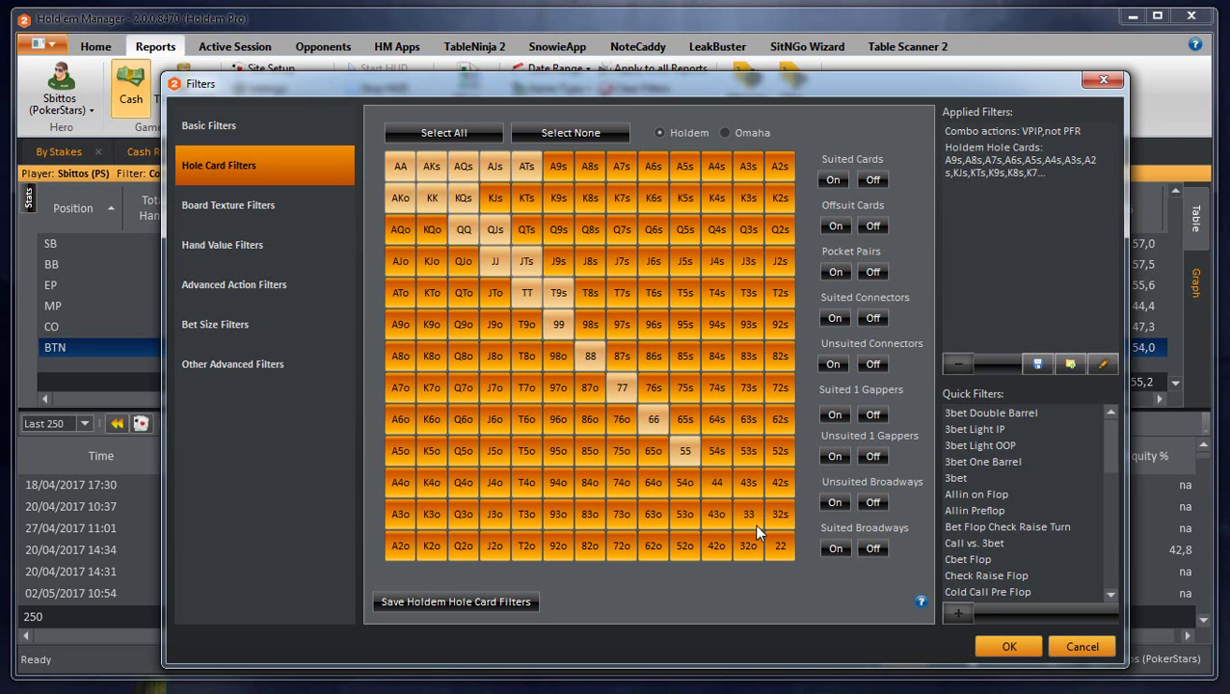
click(752, 521)
click(780, 545)
click(487, 201)
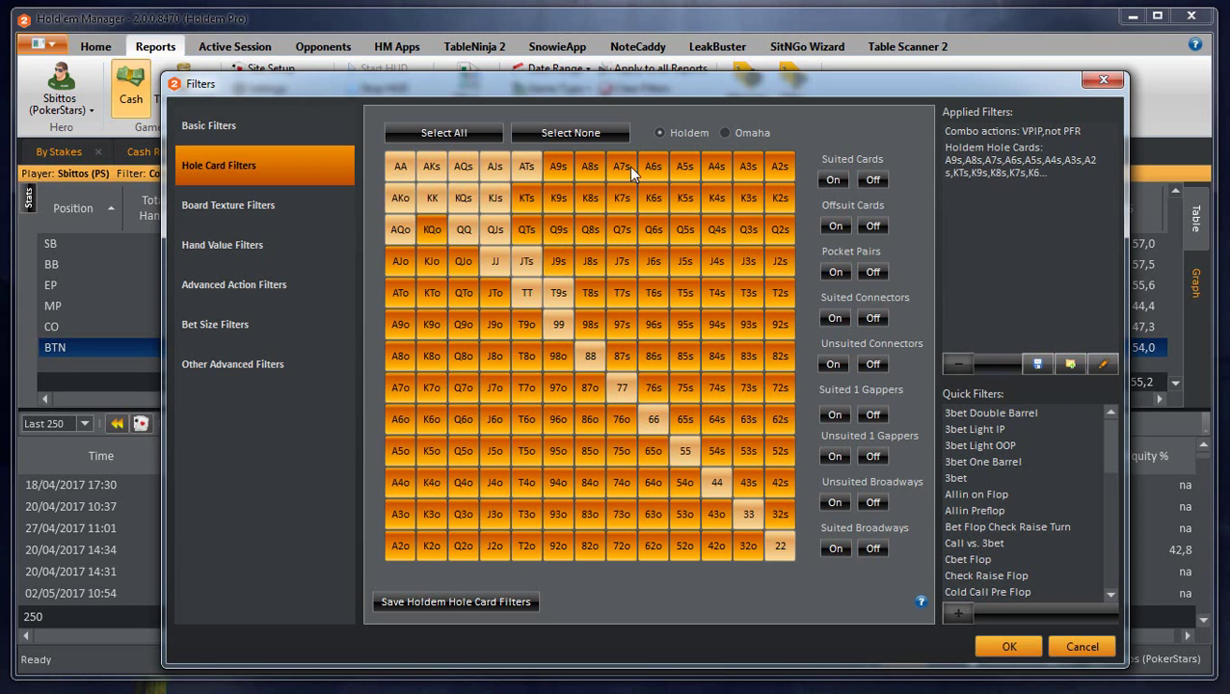
click(1012, 645)
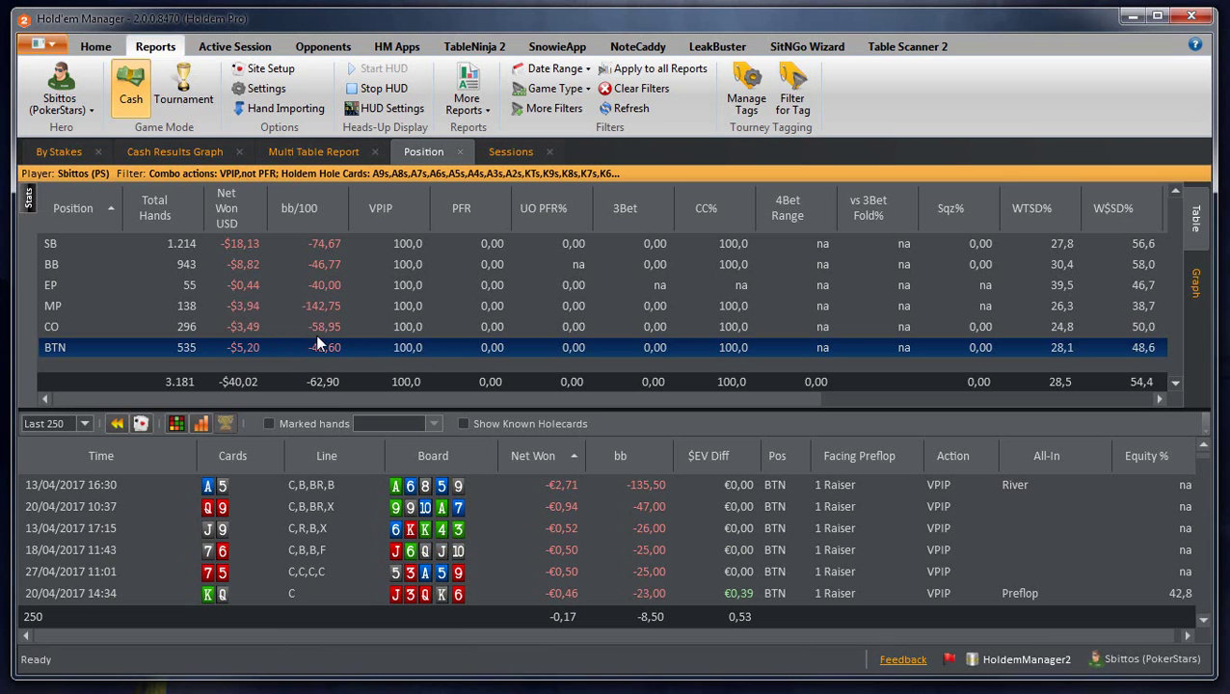
Step: Compare the filtered bb/100 results of the SB, MP, CO and BTN positions
click(324, 247)
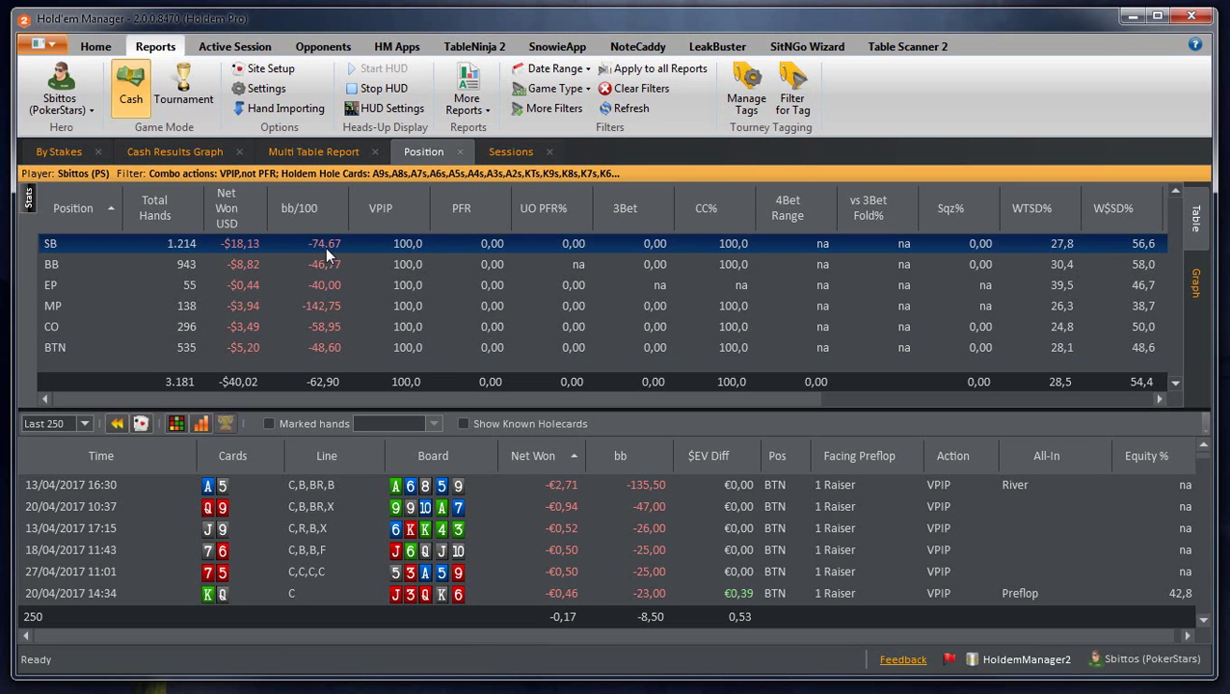
click(334, 306)
click(330, 327)
click(323, 347)
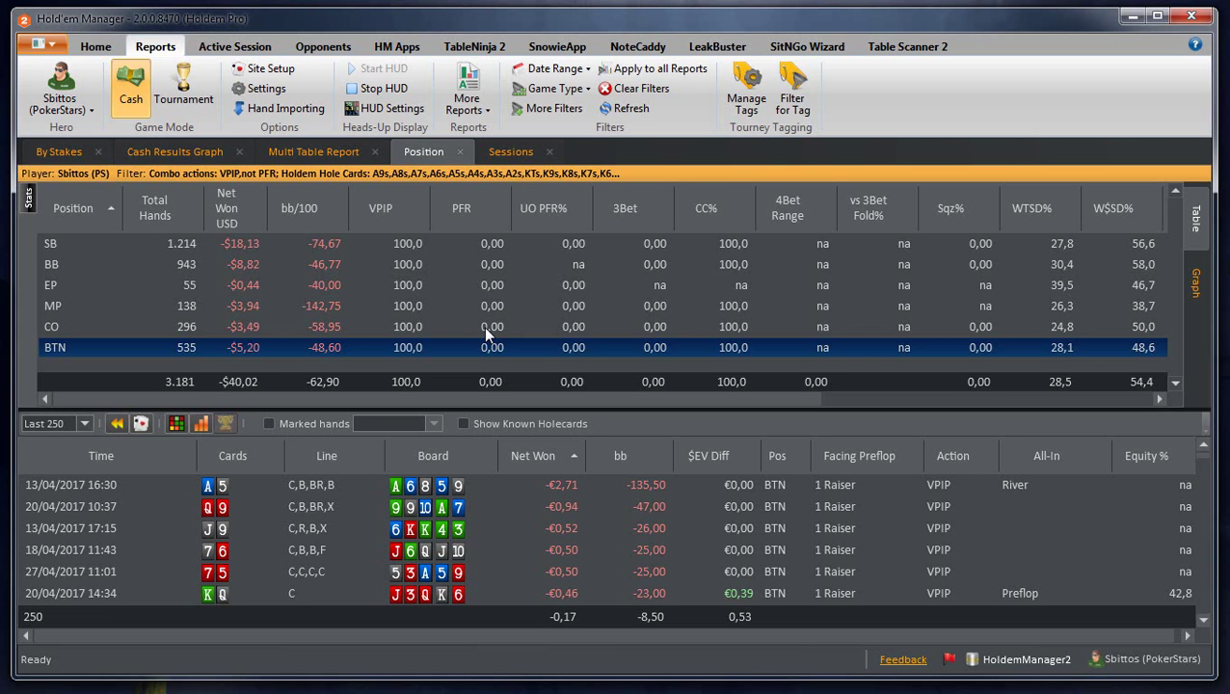
Step: Return to the By Stakes report and clear all applied filters
click(60, 151)
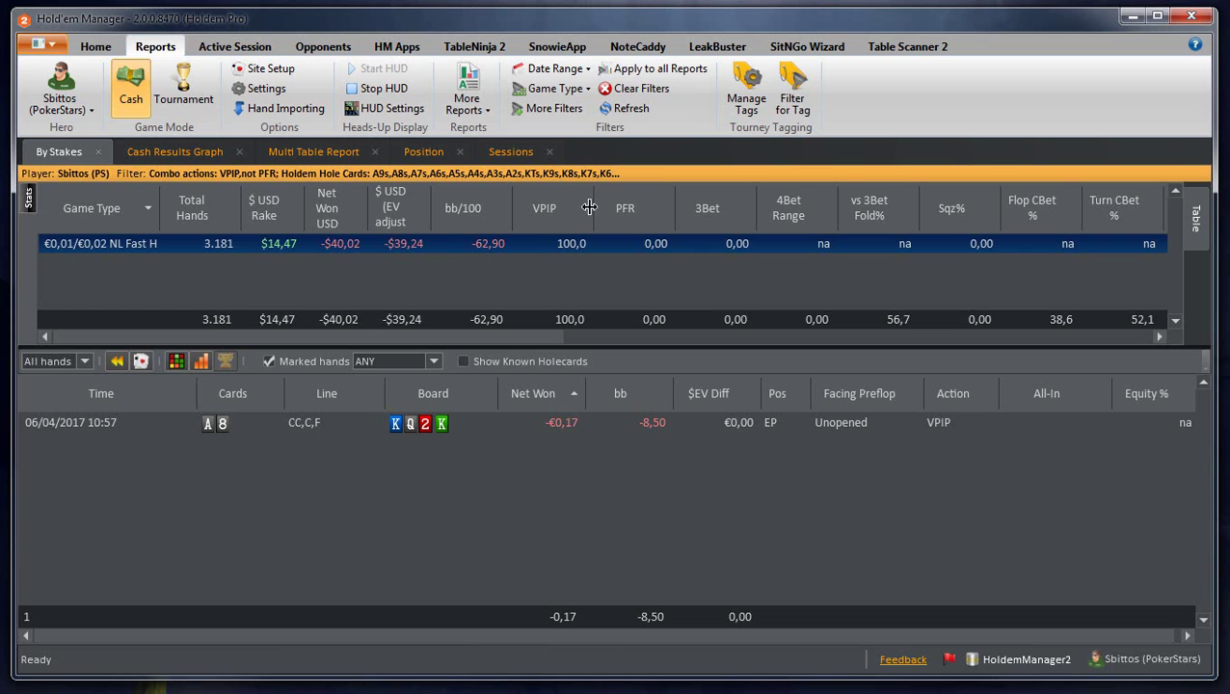
click(637, 97)
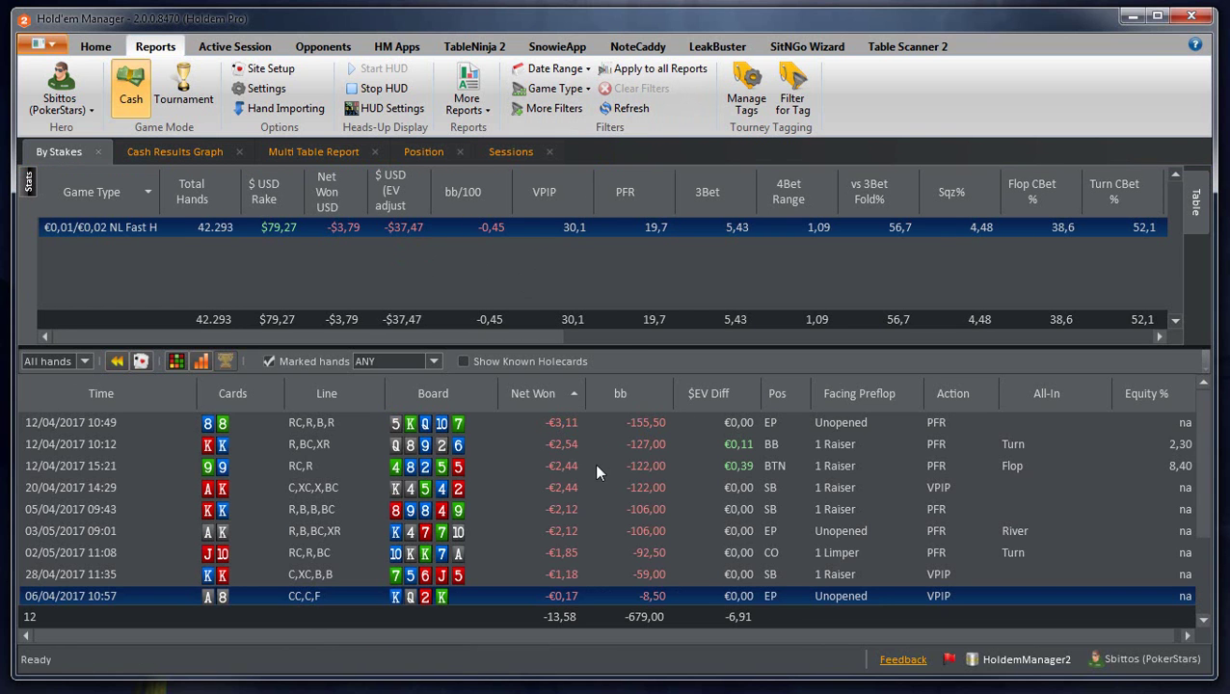
Step: Open the pocket eights hand from 12/04/2017 10:49 in the replayer and step through preflop to the big blind's re-raise
double_click(558, 423)
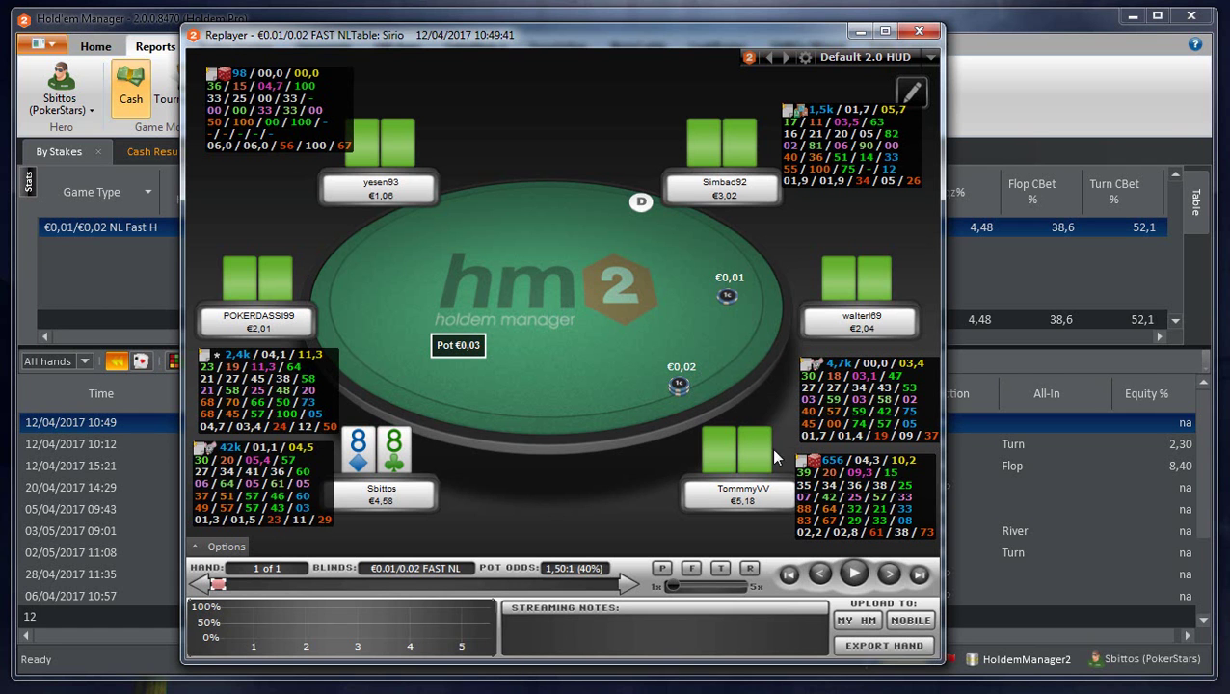
click(889, 574)
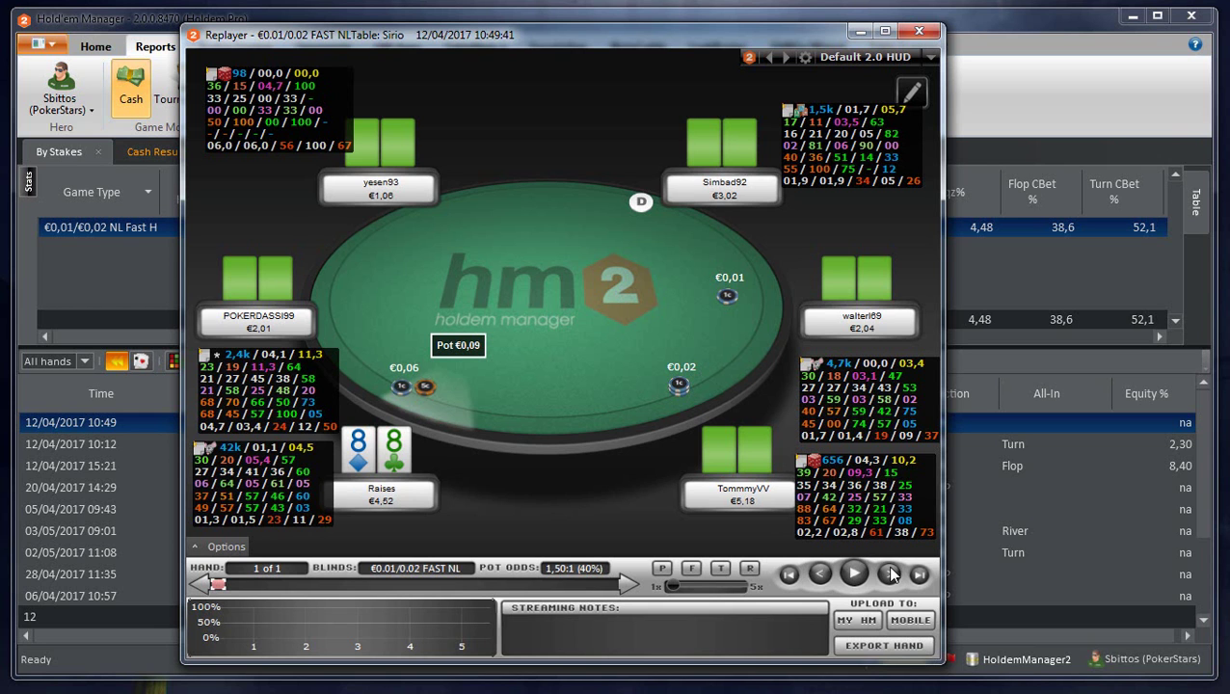
click(889, 573)
click(889, 574)
click(889, 573)
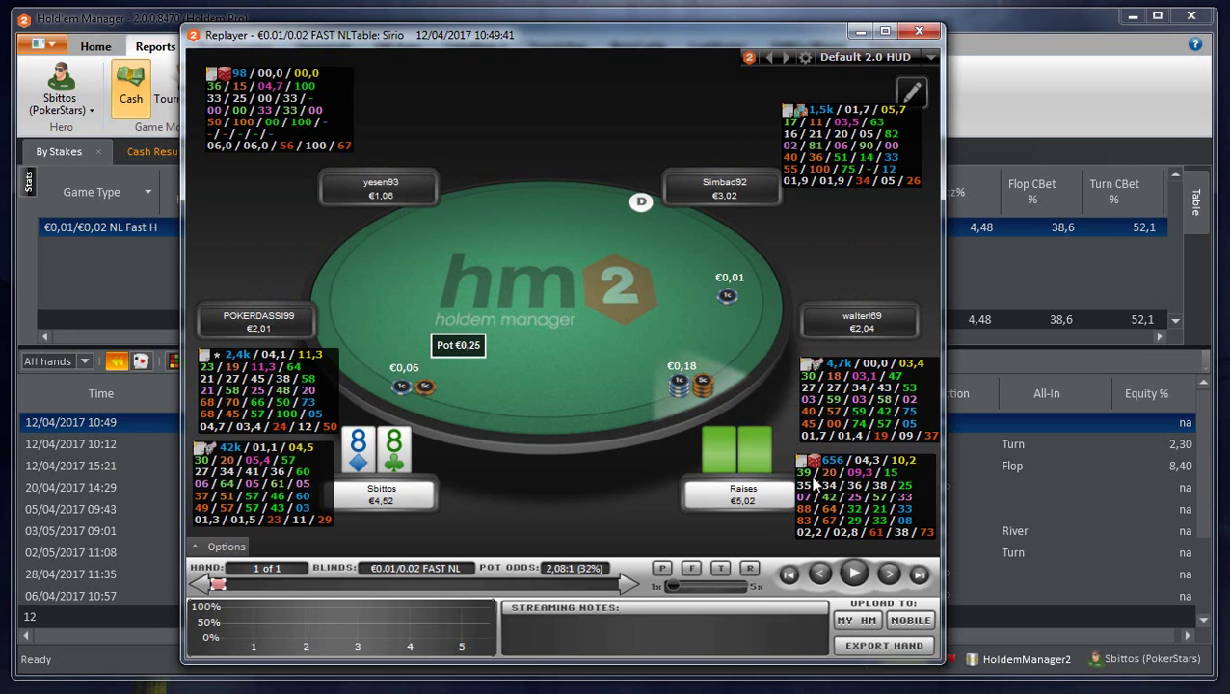
Step: Advance the hand replay through the preflop call and the flop action to the opponent's call of the flop raise
click(889, 573)
click(889, 573)
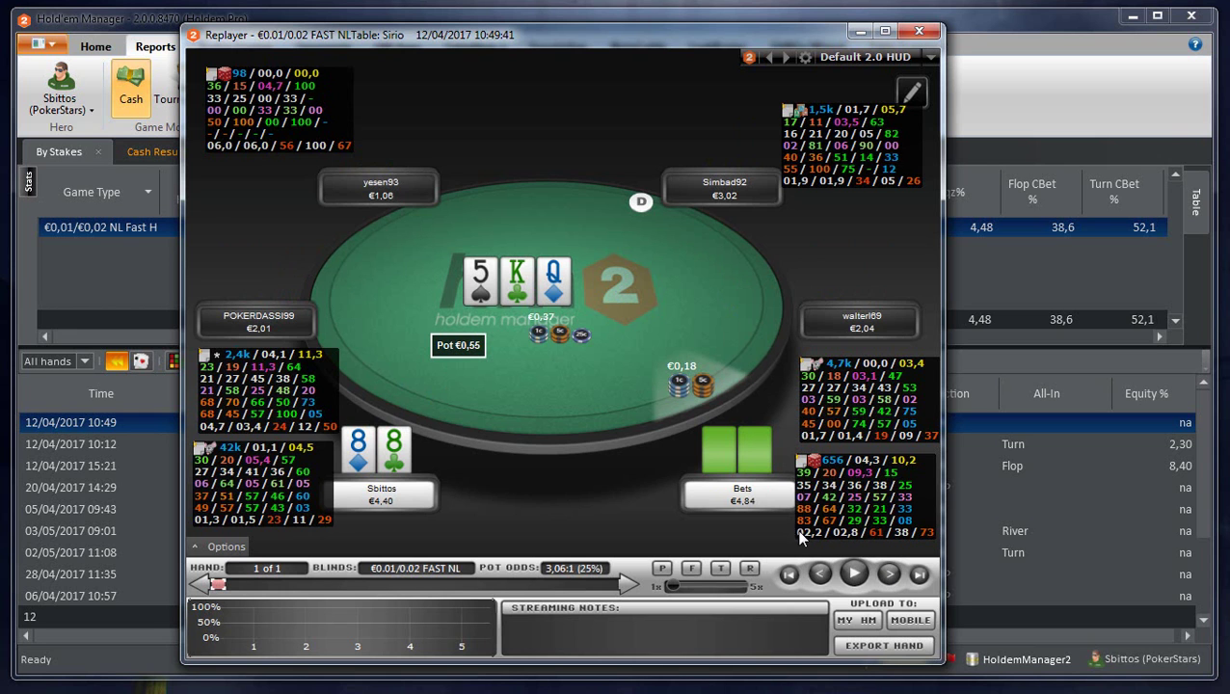
click(889, 573)
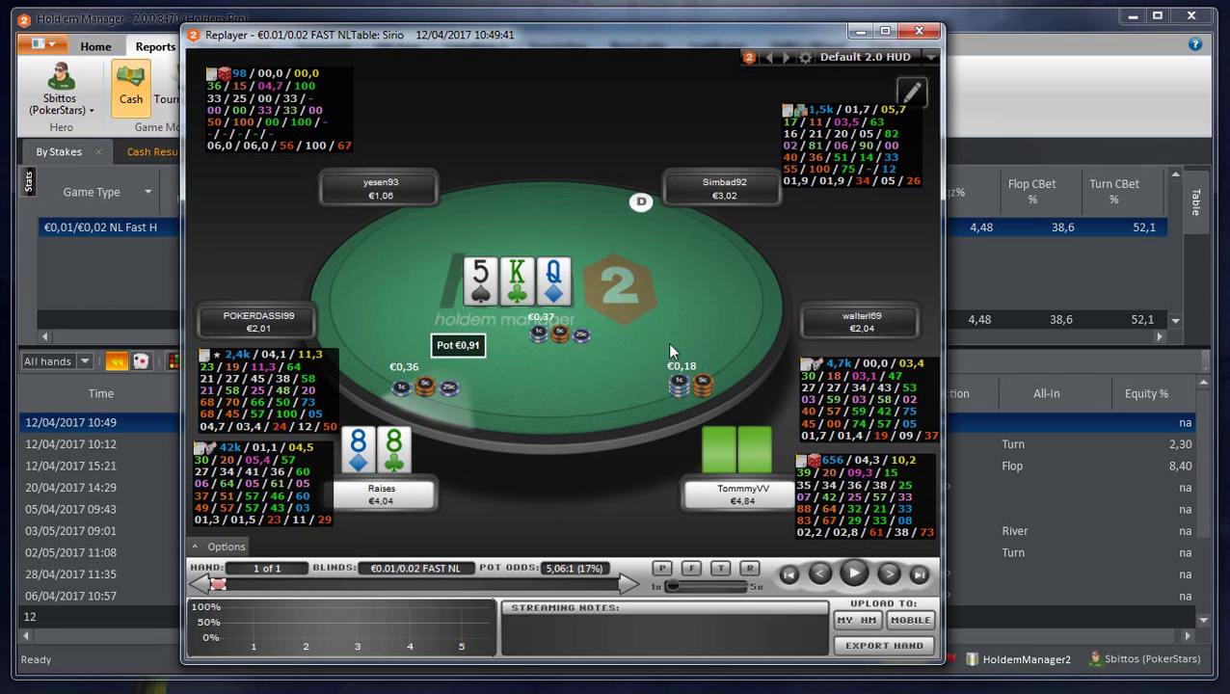
click(889, 574)
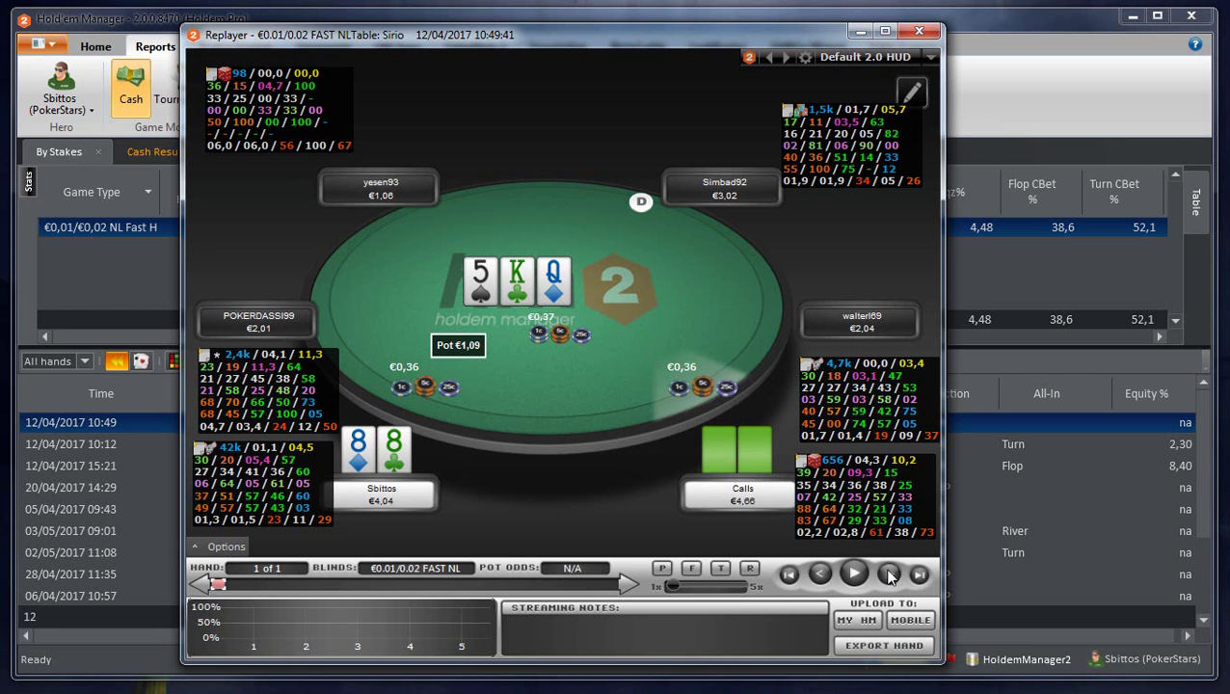
Step: Step the pocket eights hand through the turn and river action to the showdown, and close the replayer
click(889, 575)
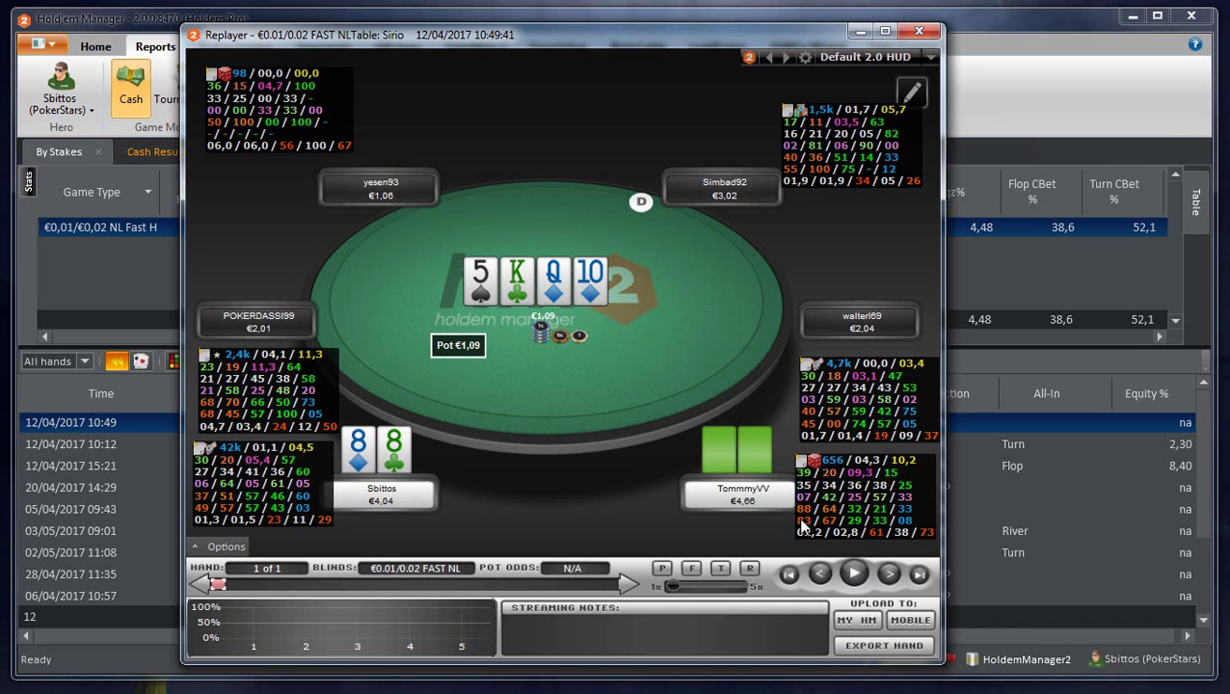
click(889, 574)
click(889, 575)
click(889, 575)
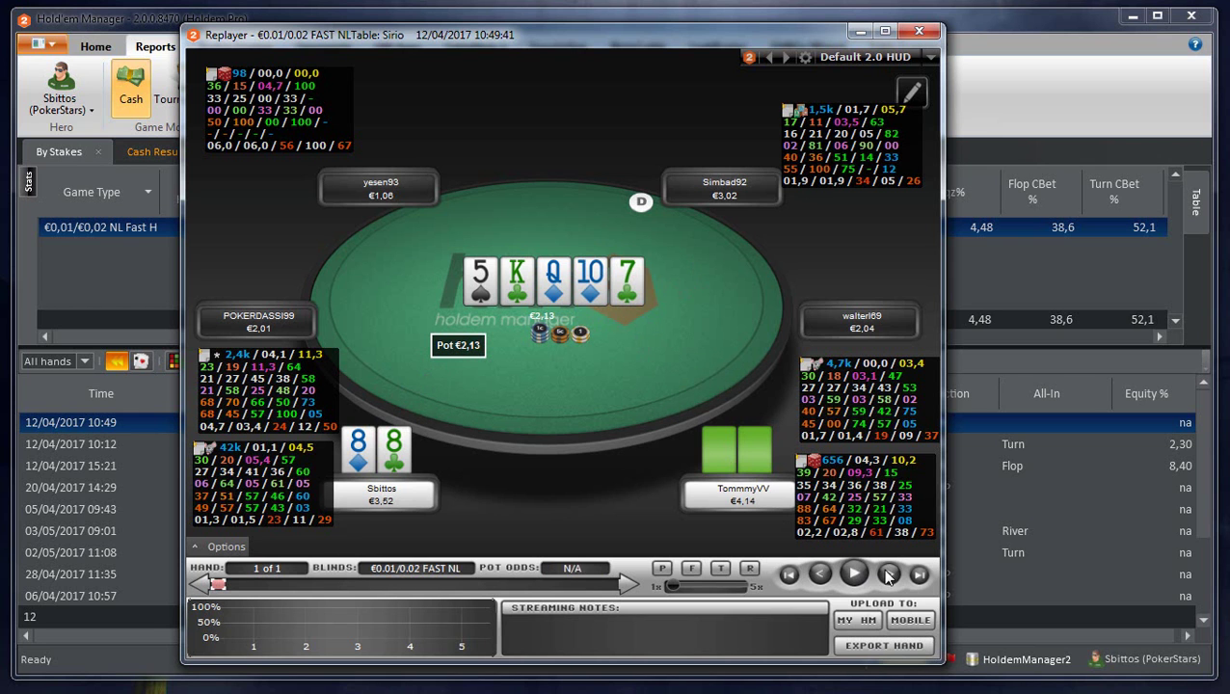
click(889, 575)
click(889, 575)
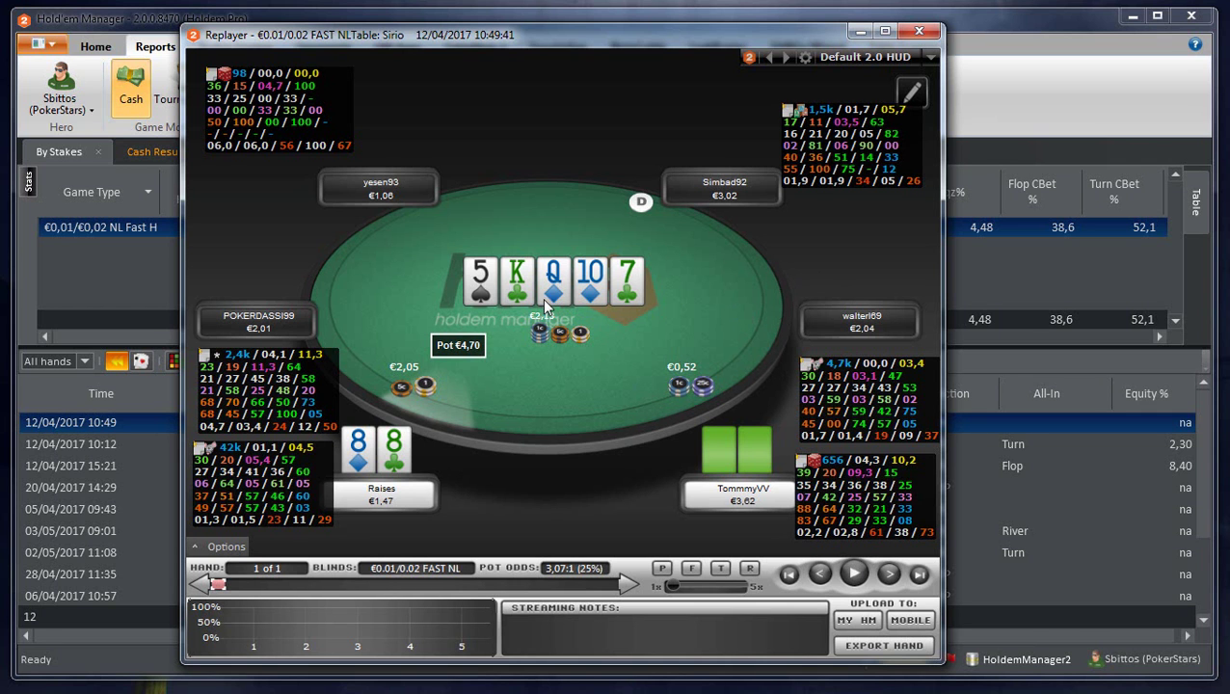
click(889, 573)
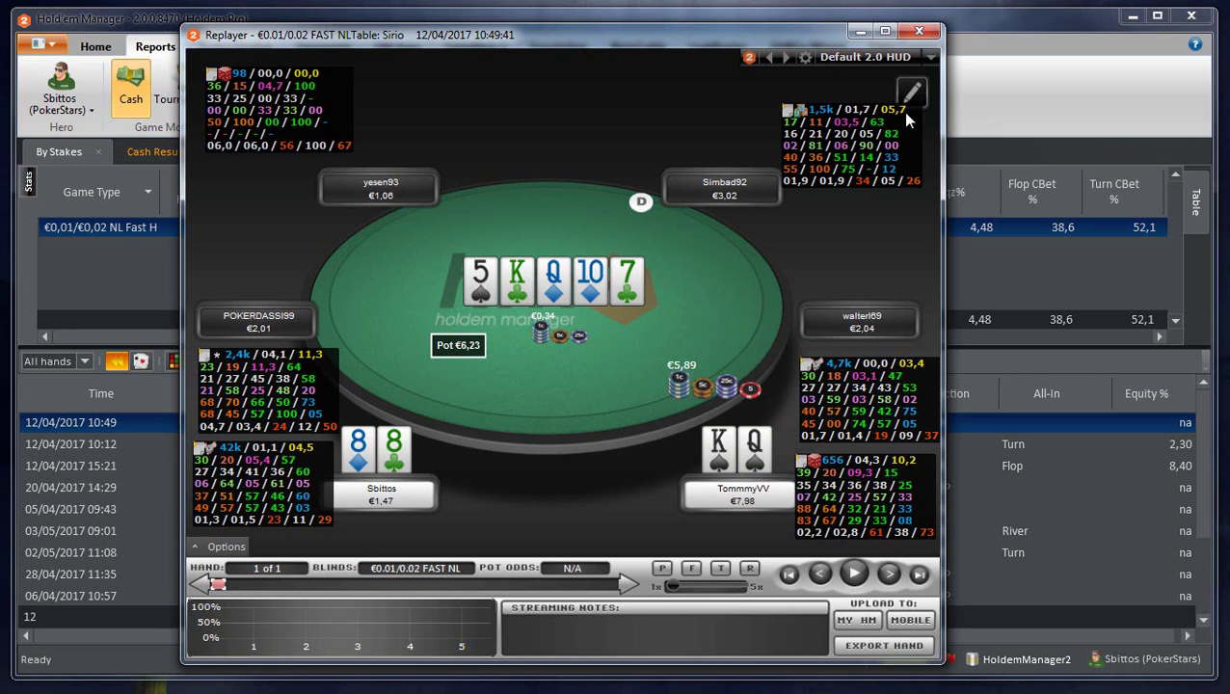
click(915, 33)
Step: Open the pocket kings hand from 12/04/2017 10:12 in the replayer and step through preflop to the call of the hero's re-raise
double_click(307, 444)
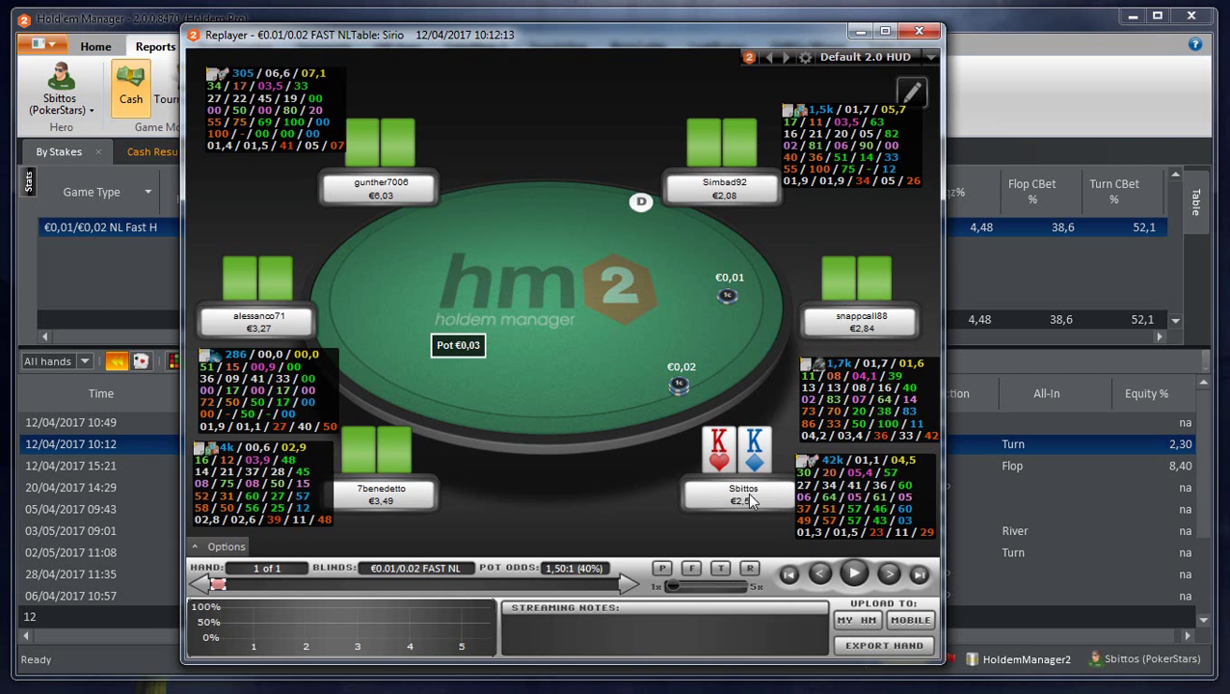
click(892, 574)
click(896, 575)
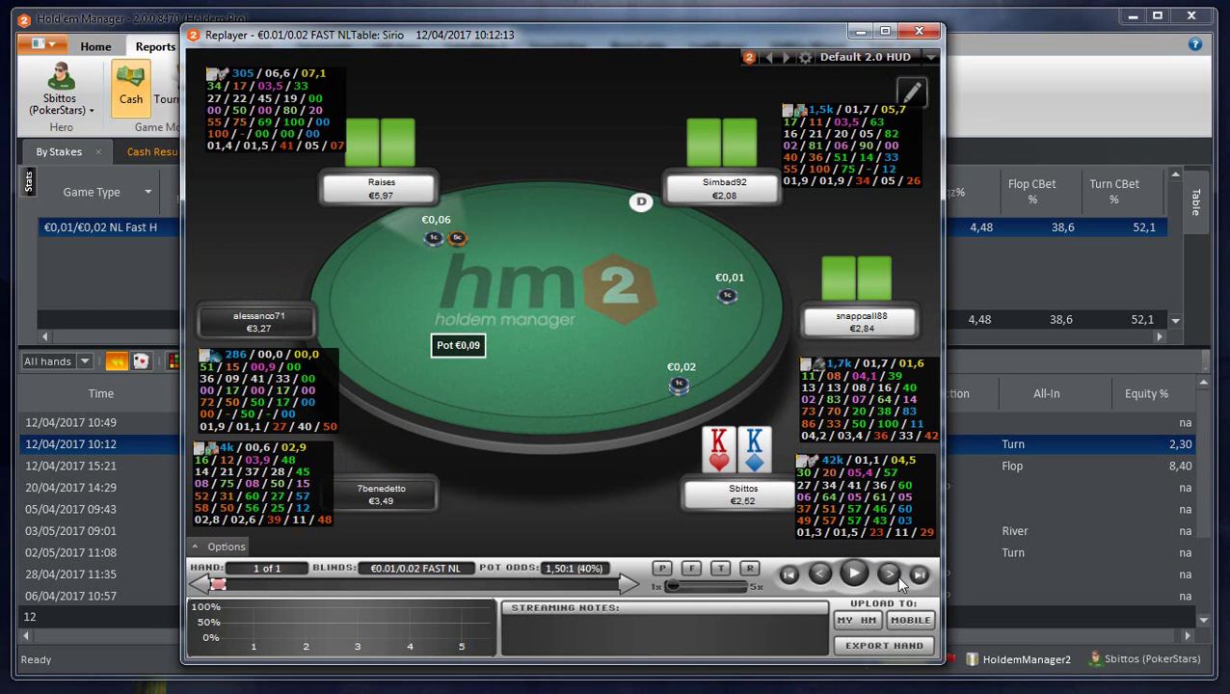
click(895, 574)
click(896, 575)
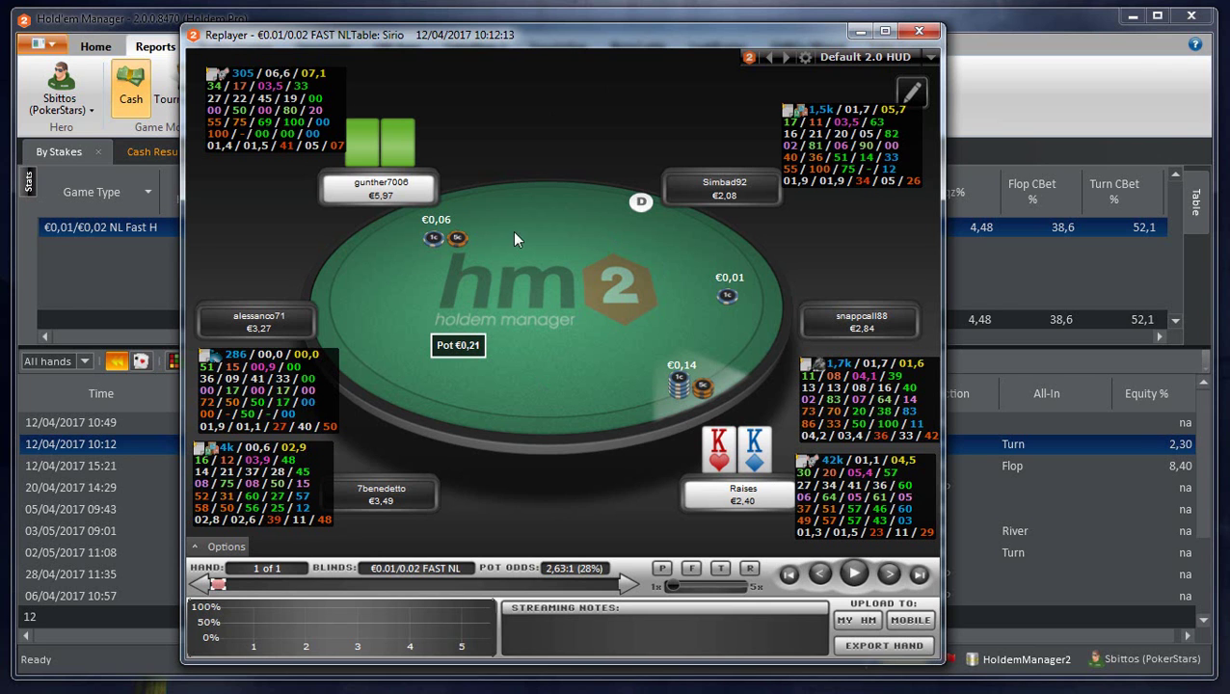
click(891, 576)
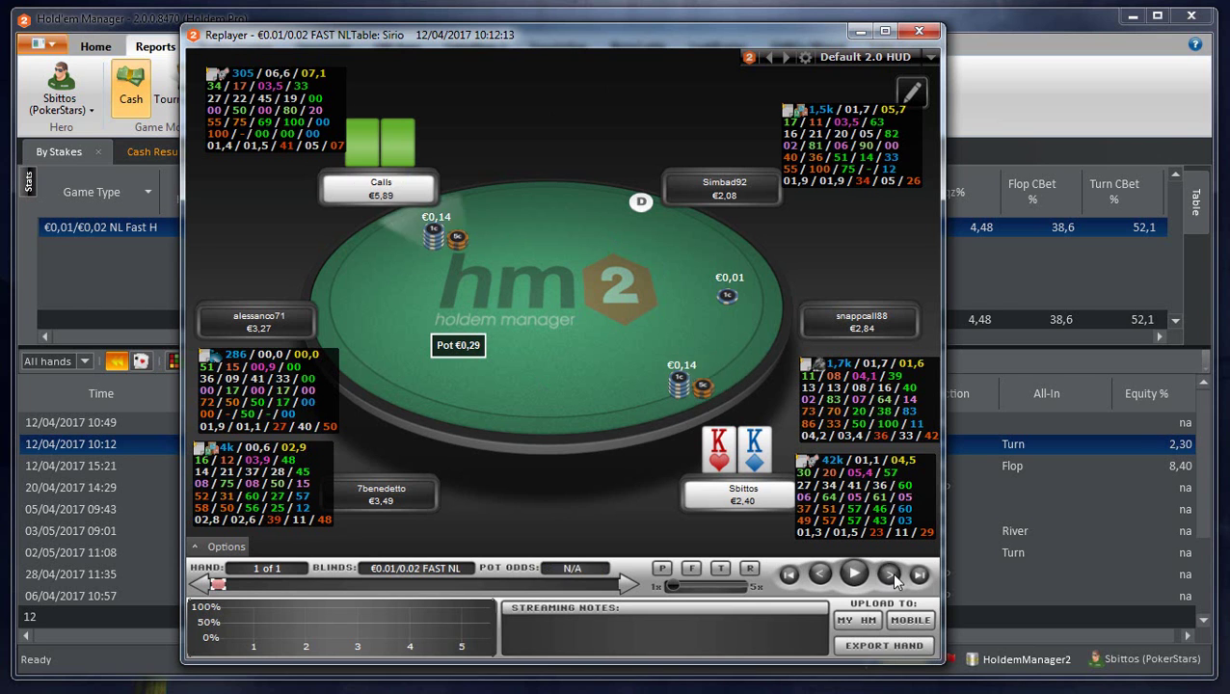
Step: Advance the pocket kings hand through the flop and the turn all-in to the showdown, and close the replayer
click(892, 577)
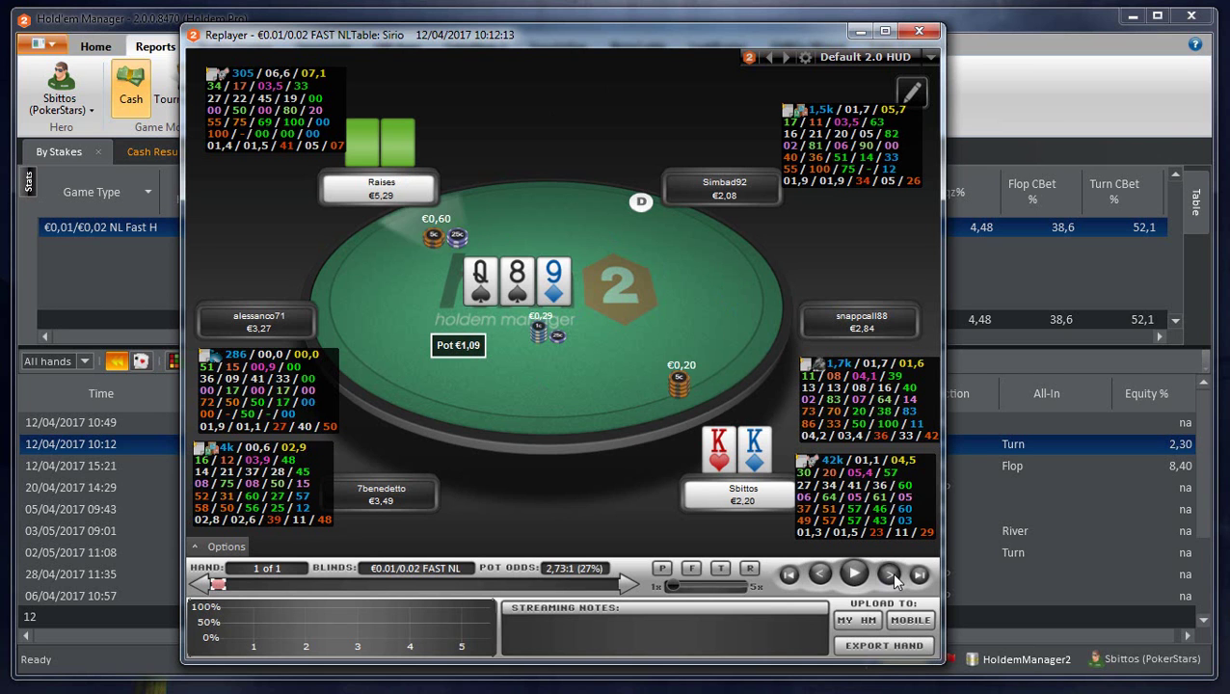
click(892, 576)
click(893, 576)
click(893, 577)
click(893, 576)
click(891, 576)
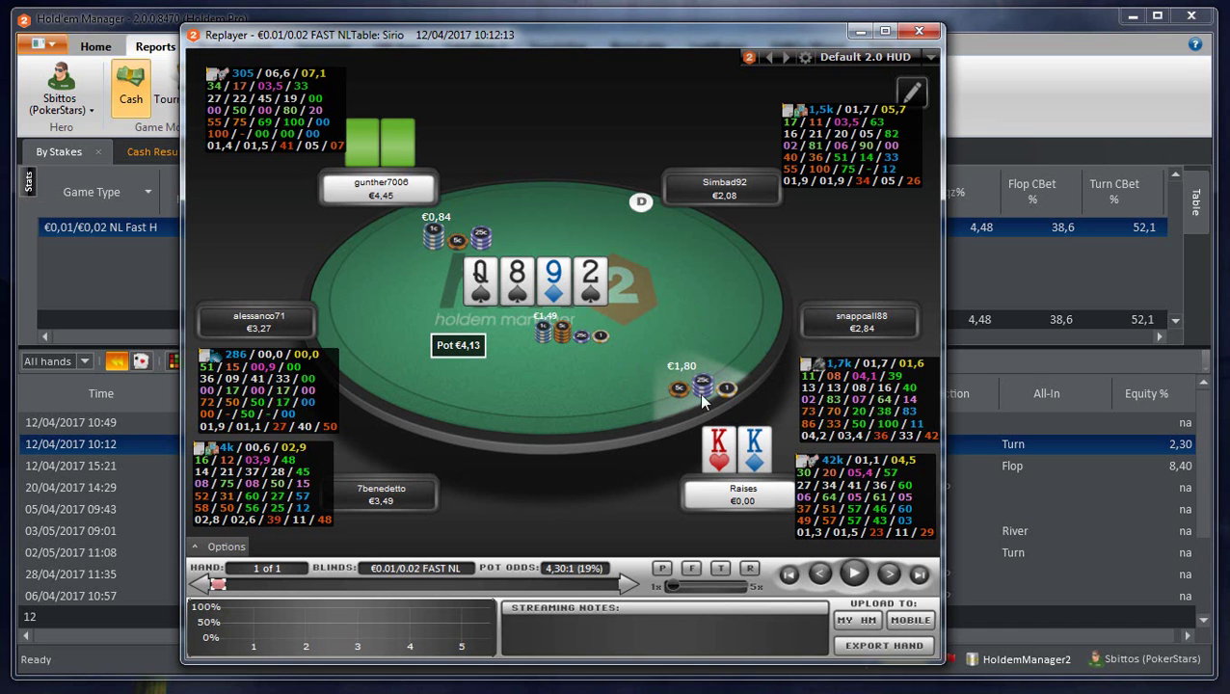
click(889, 575)
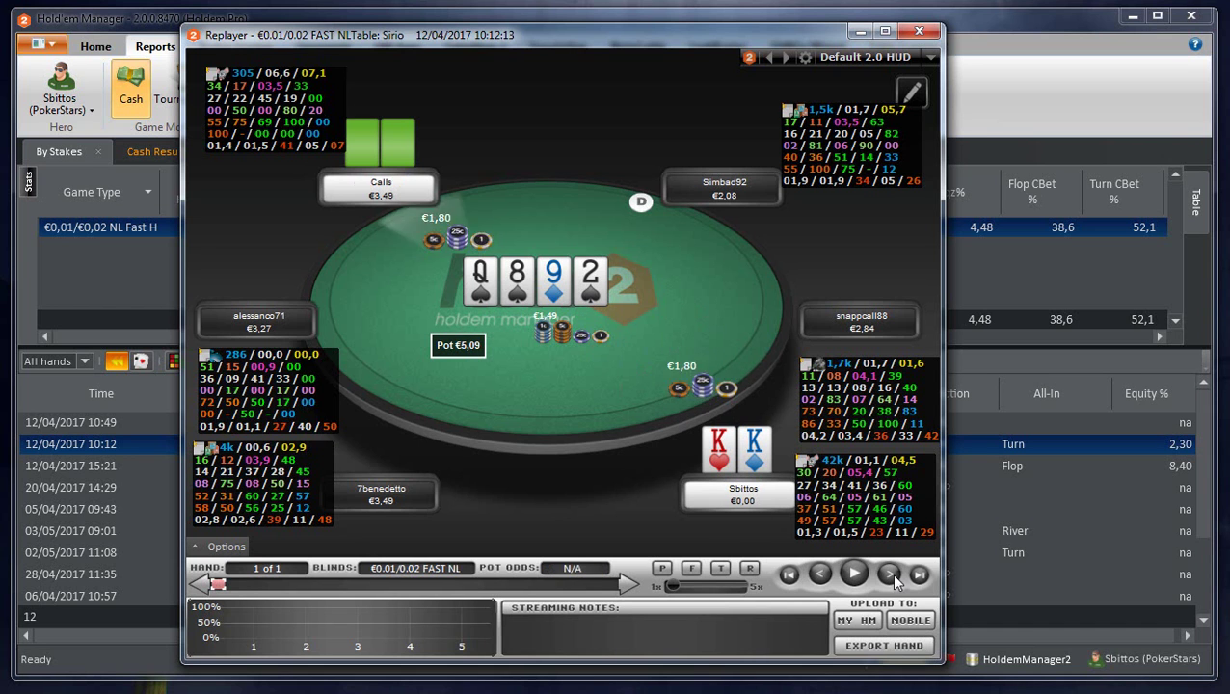
click(889, 576)
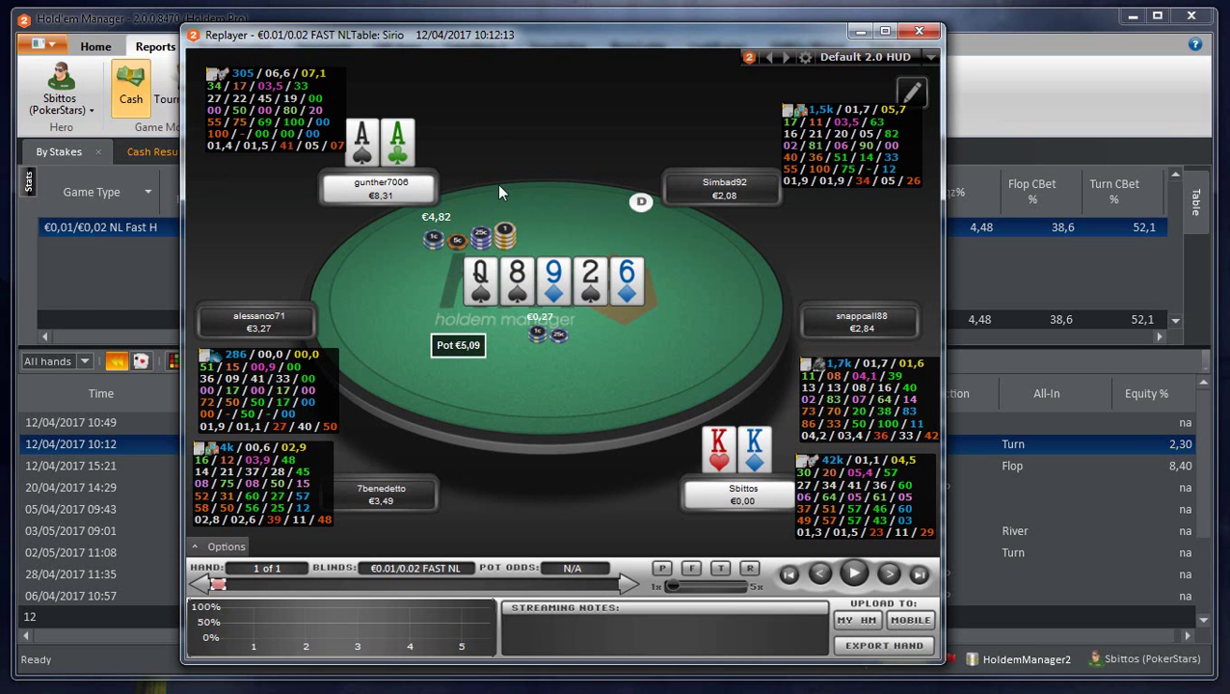
click(919, 34)
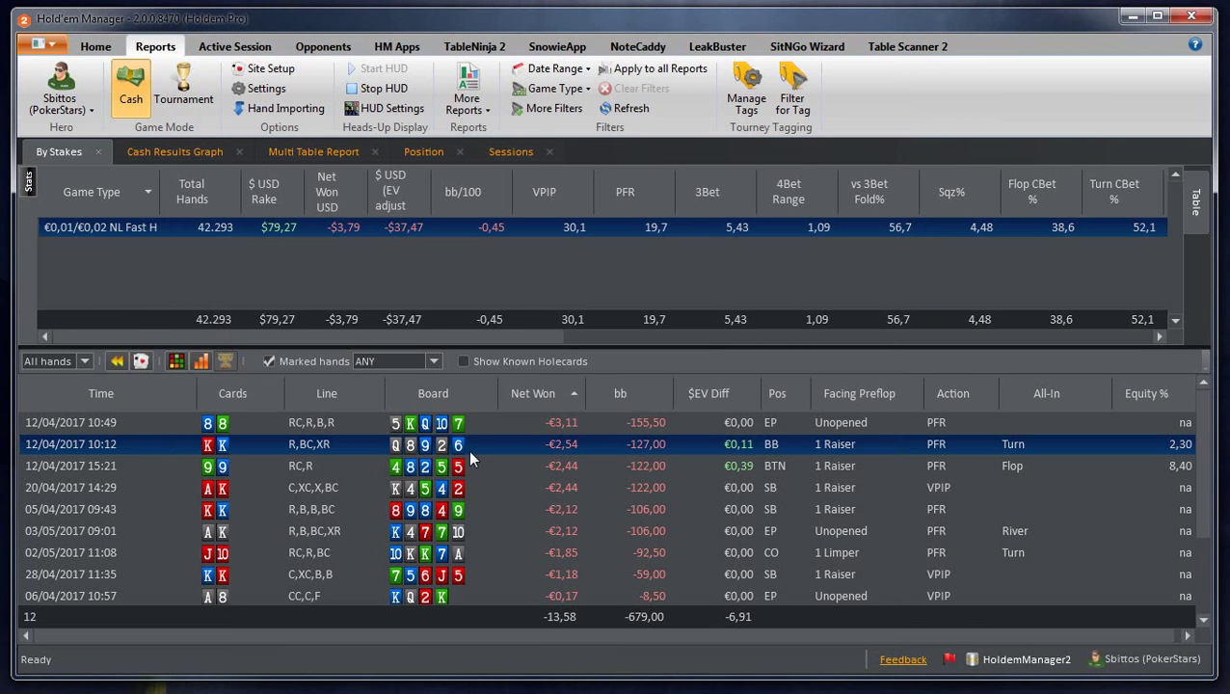
Step: Open the pocket nines hand from 12/04/2017 15:21 in the replayer and step through preflop to the original raiser's re-raise
double_click(518, 469)
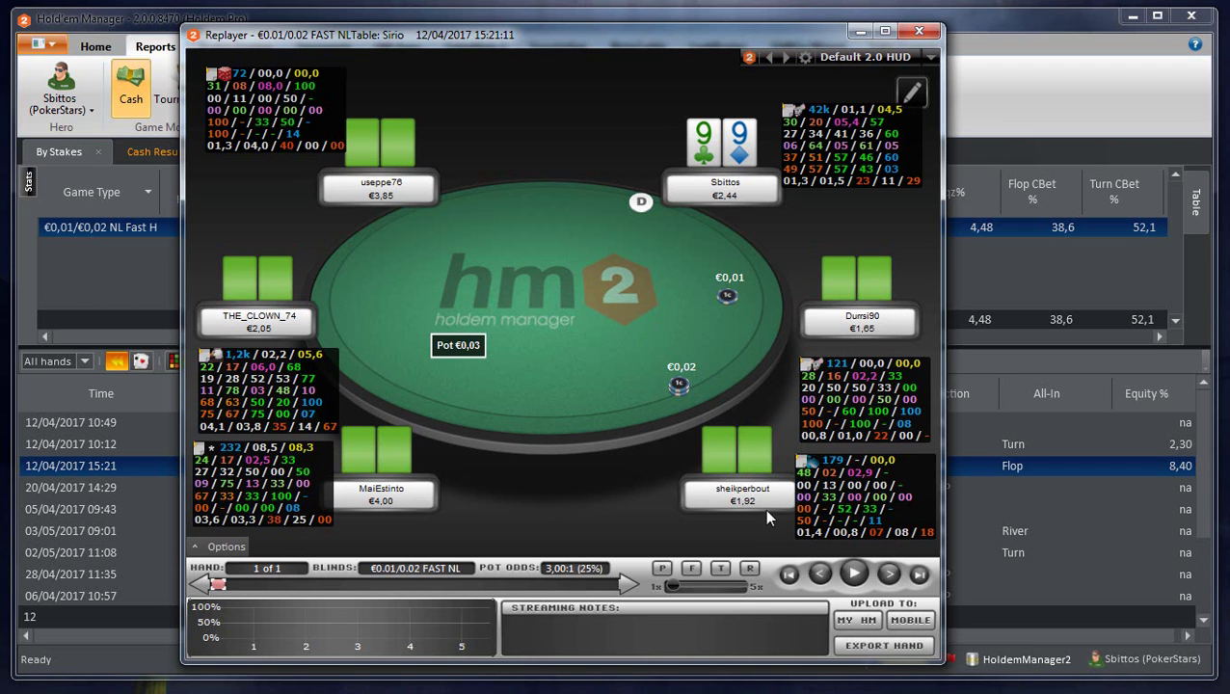
click(890, 574)
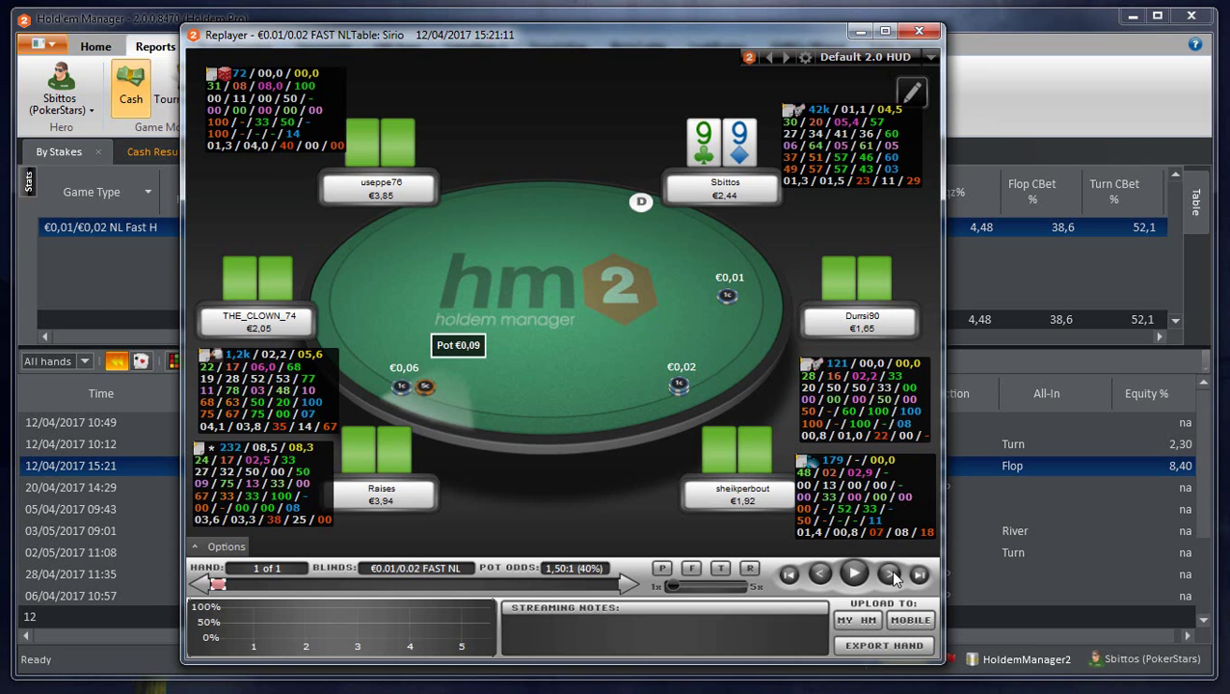
click(890, 575)
click(890, 574)
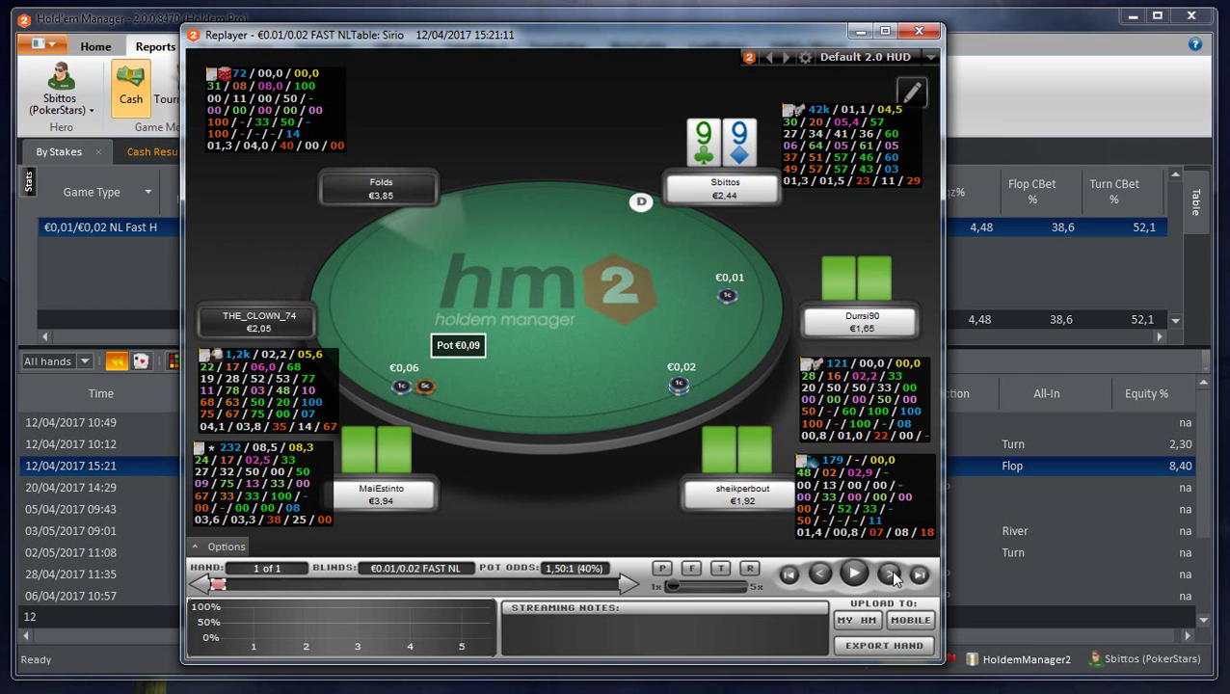
click(890, 575)
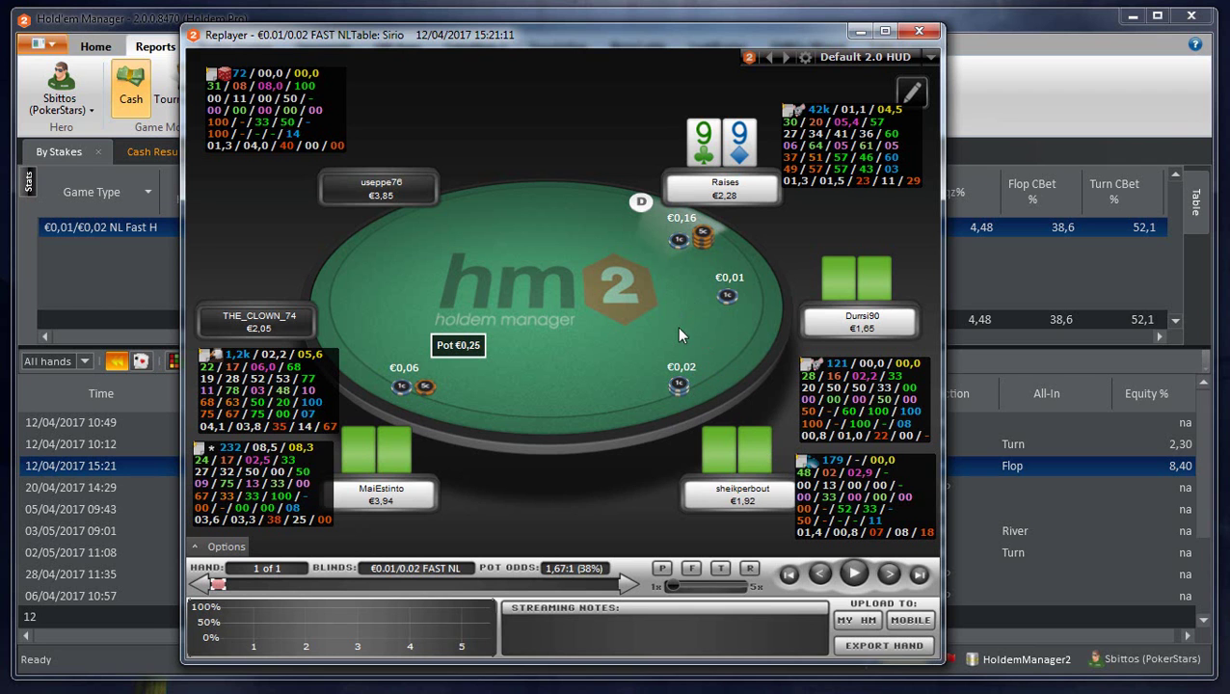
click(890, 575)
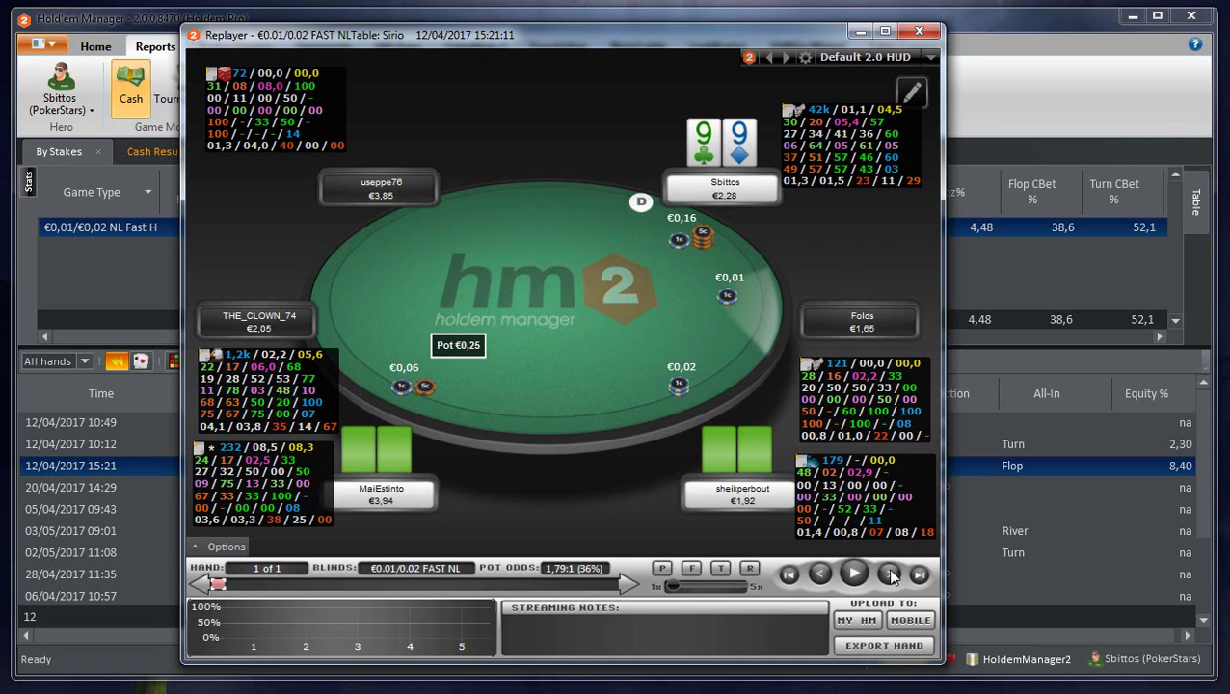
click(890, 574)
click(890, 575)
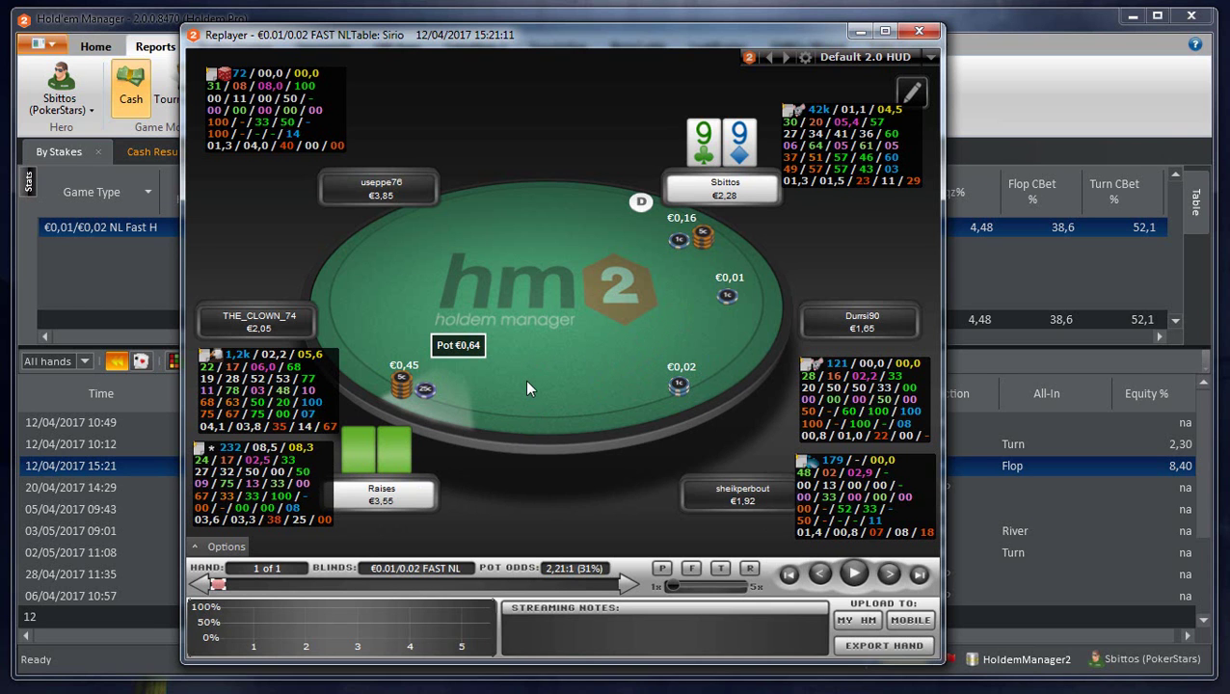
Step: Advance the pocket nines hand through the preflop call and flop all-in to the showdown, and close the replayer
click(891, 575)
click(891, 575)
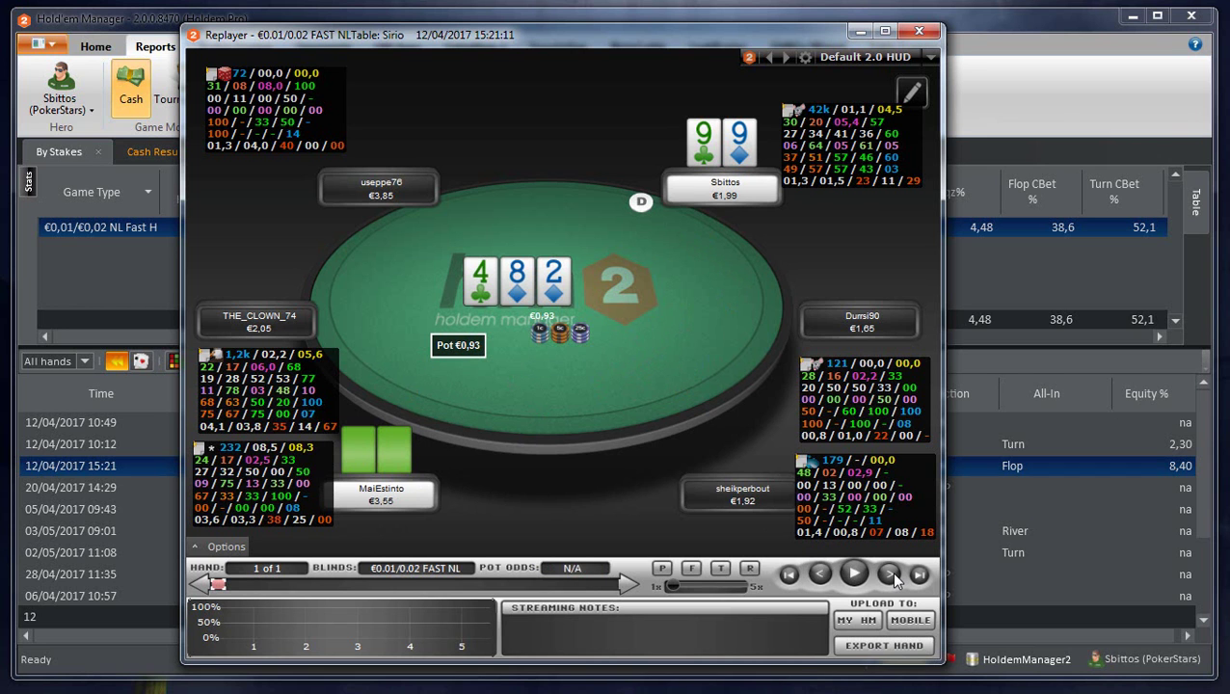
click(891, 576)
click(891, 575)
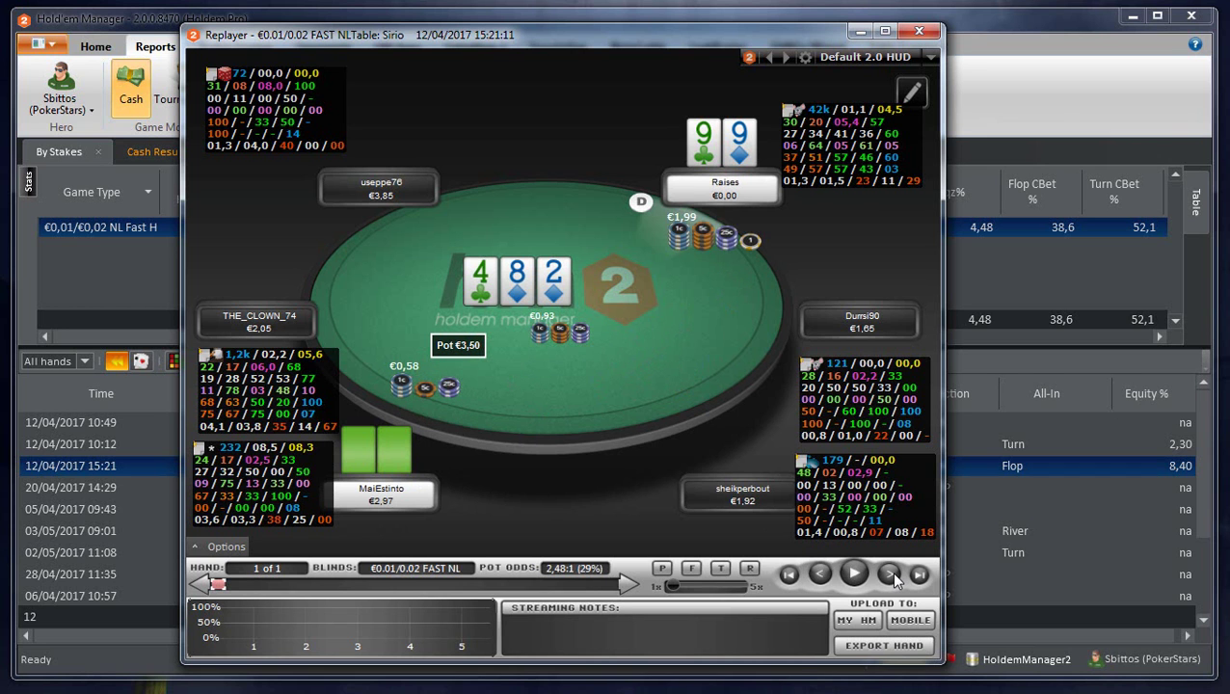
click(890, 576)
click(891, 576)
click(891, 576)
click(891, 575)
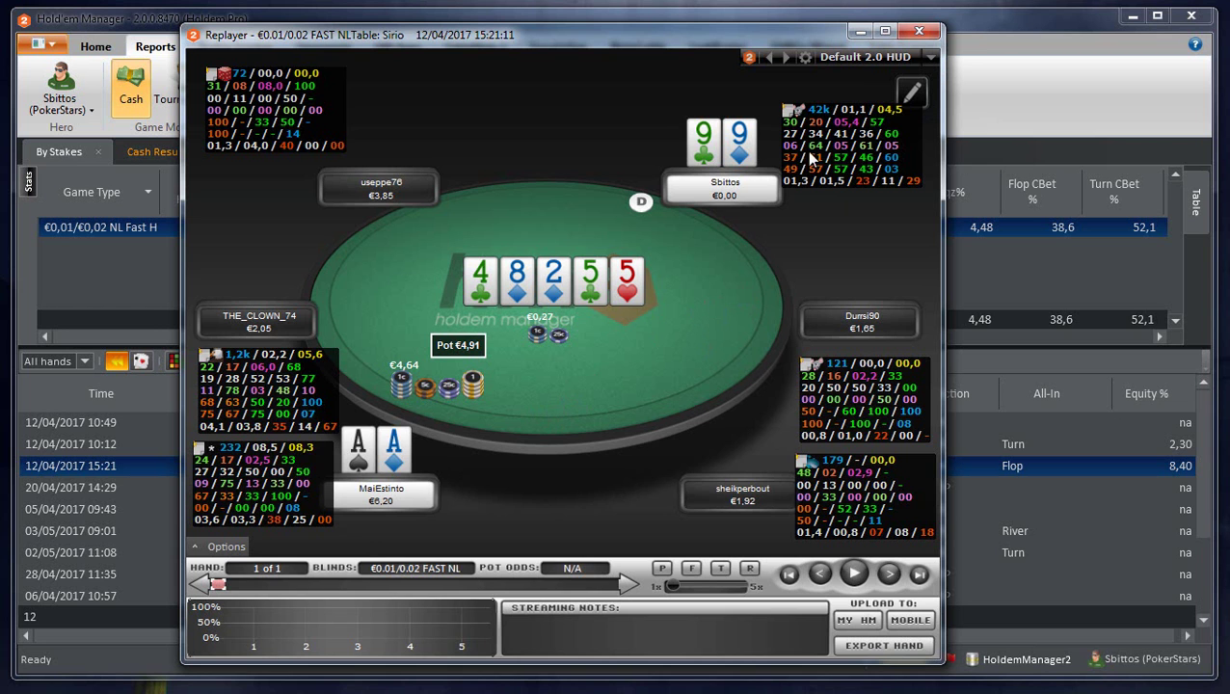
click(918, 32)
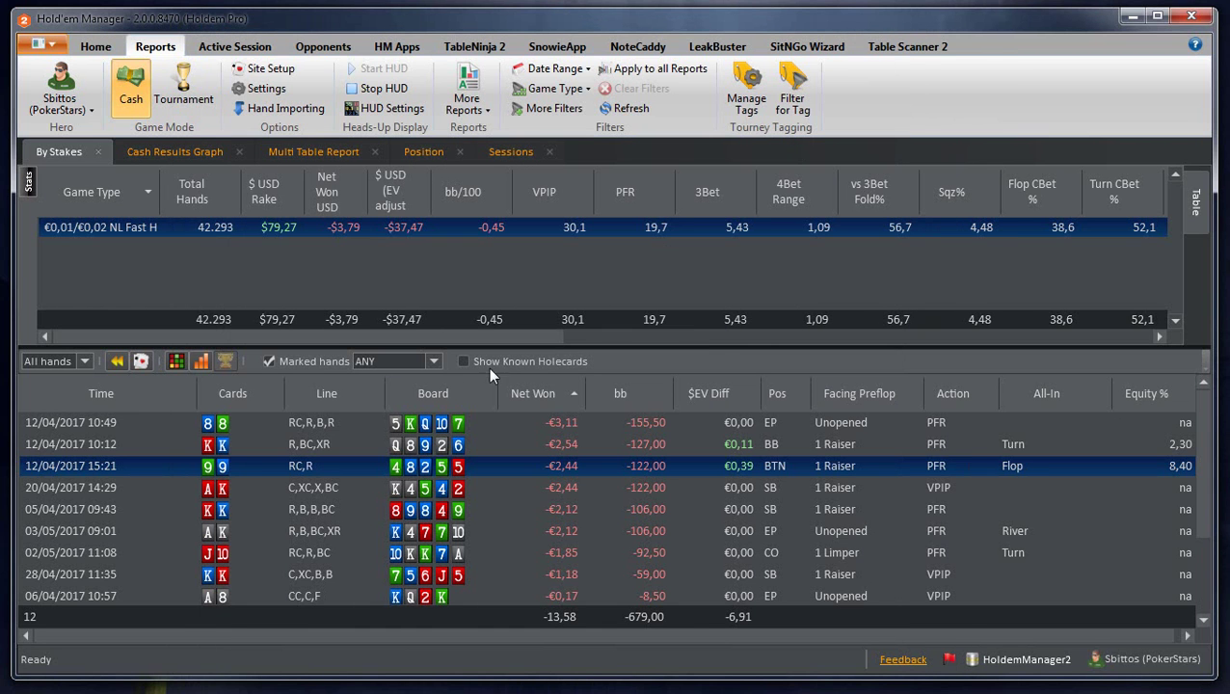
Step: Open the ace-king hand from 20/04/2017 14:29 in the replayer and step through the preflop action to the flop
double_click(448, 489)
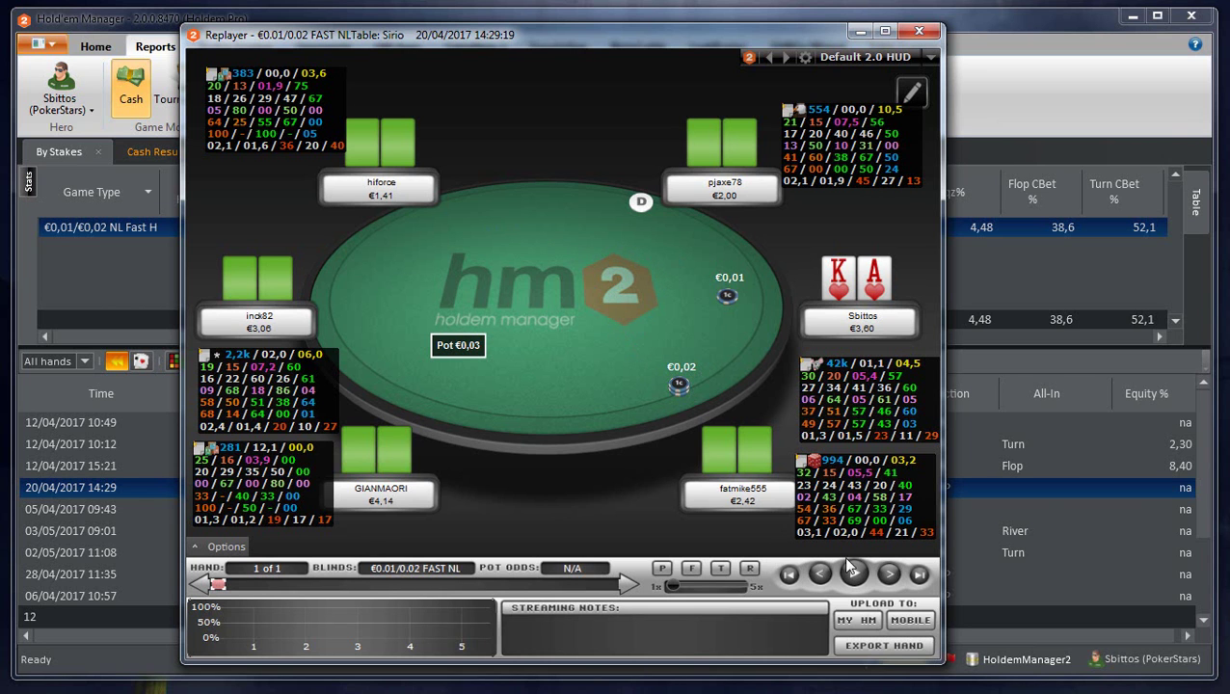
click(889, 574)
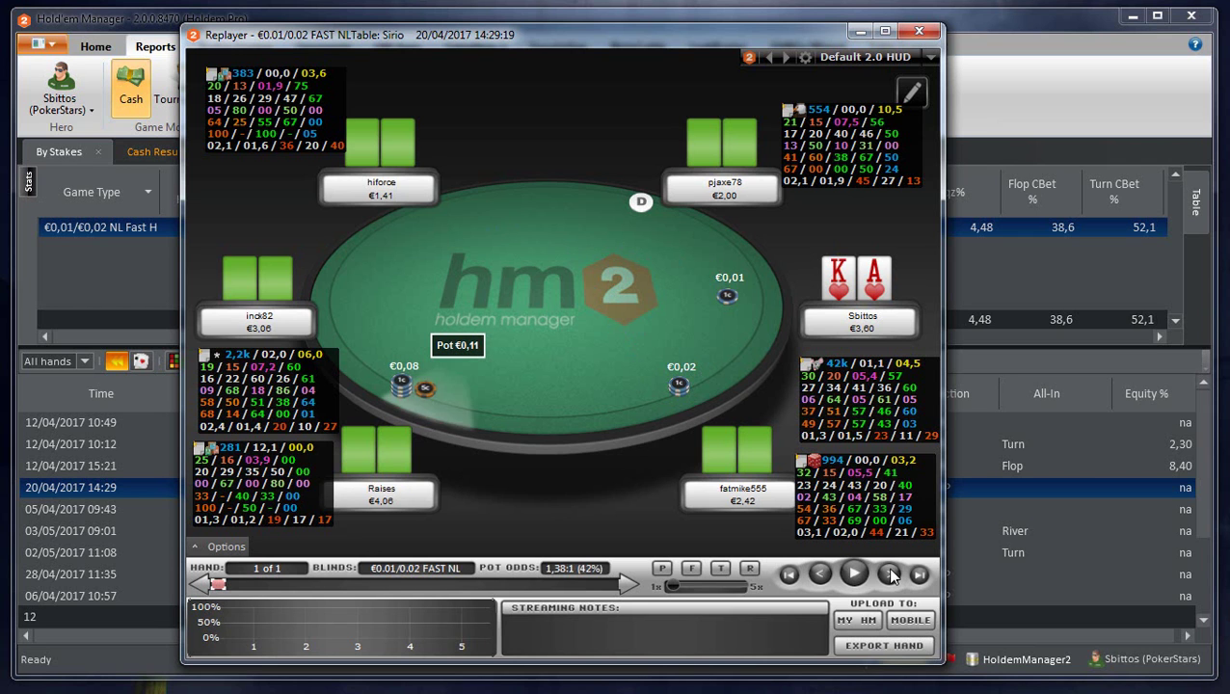
click(889, 575)
click(889, 575)
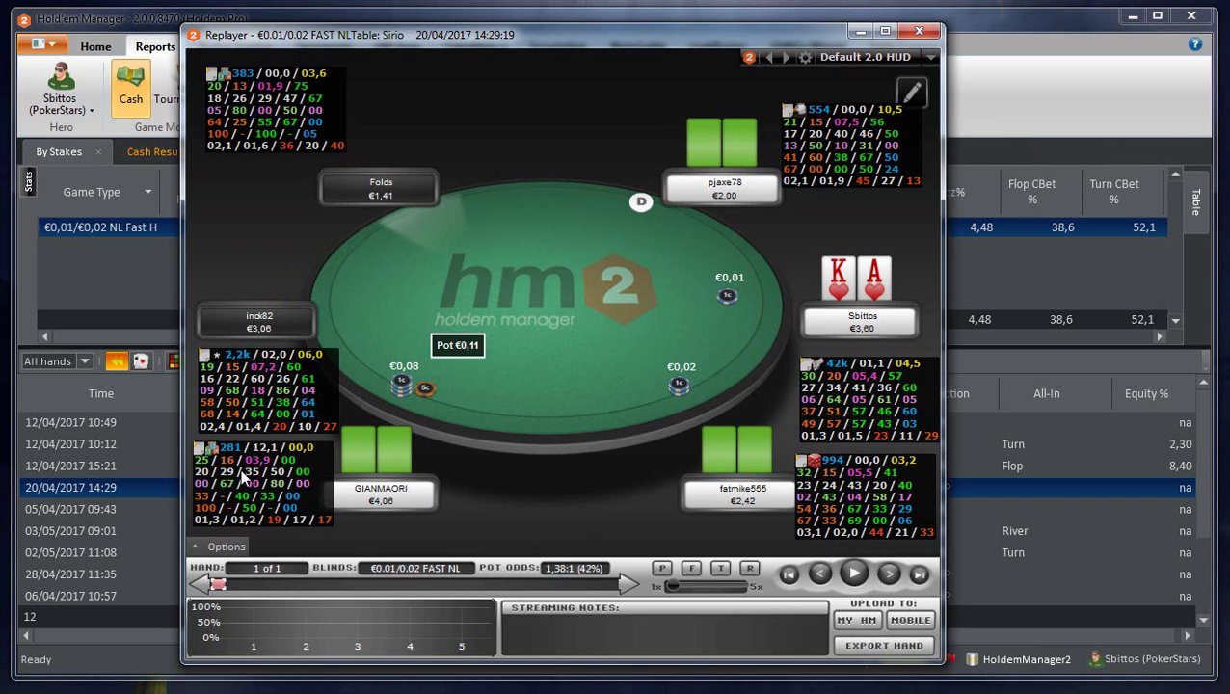
click(889, 574)
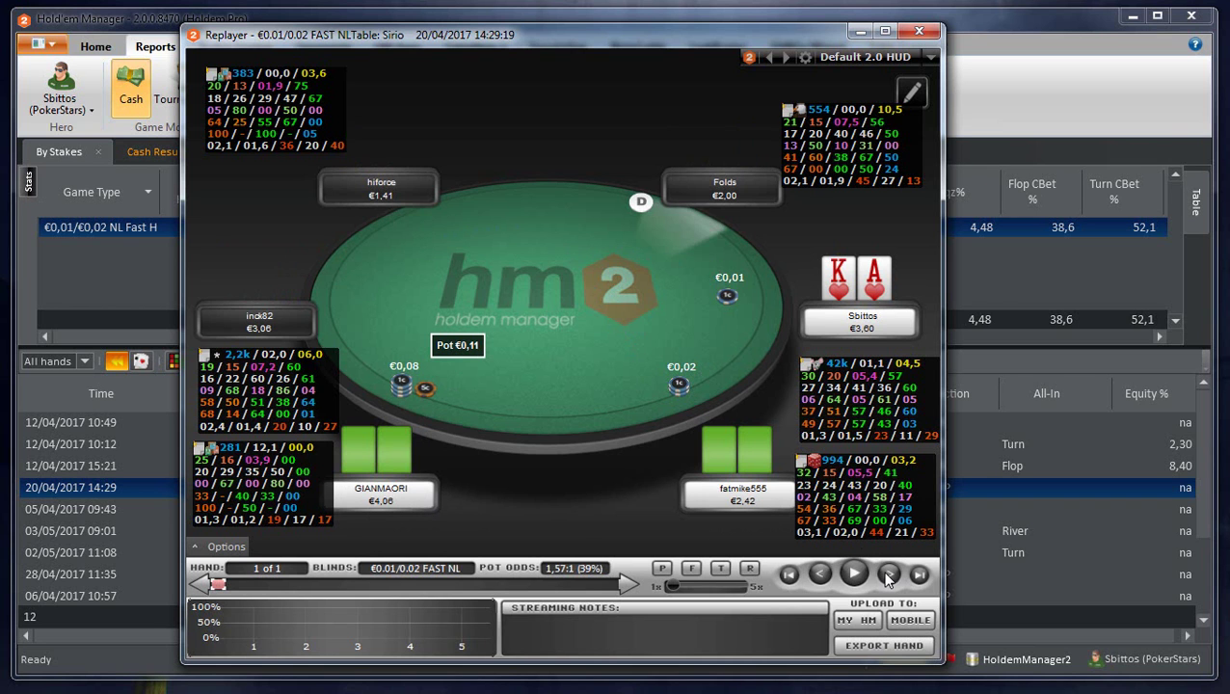
click(889, 574)
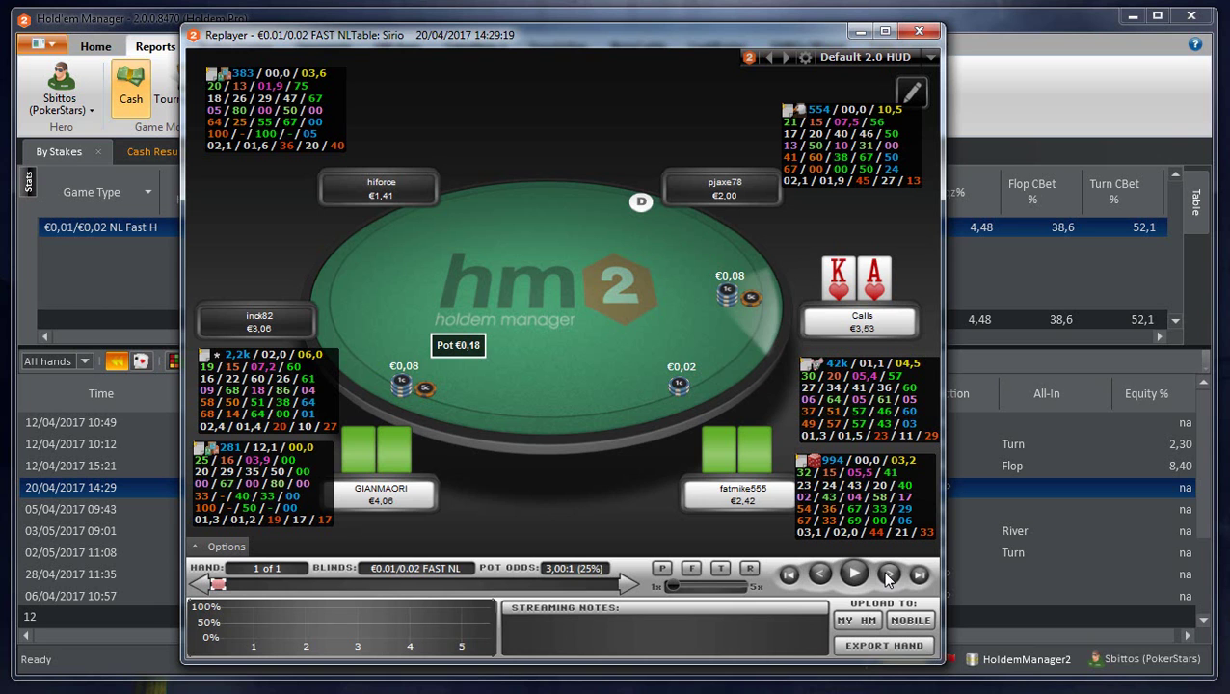
click(889, 574)
click(889, 575)
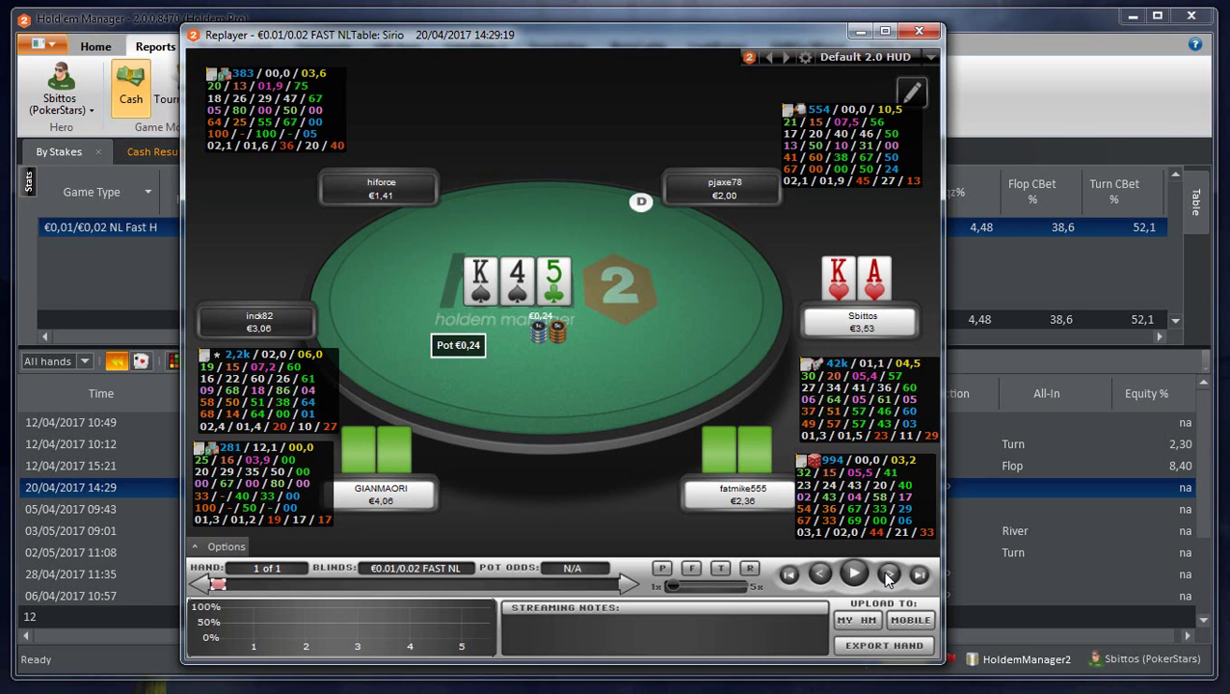
Step: Step through the ace-king hand's flop action from the hero's check to the call of the big blind's bet
click(889, 575)
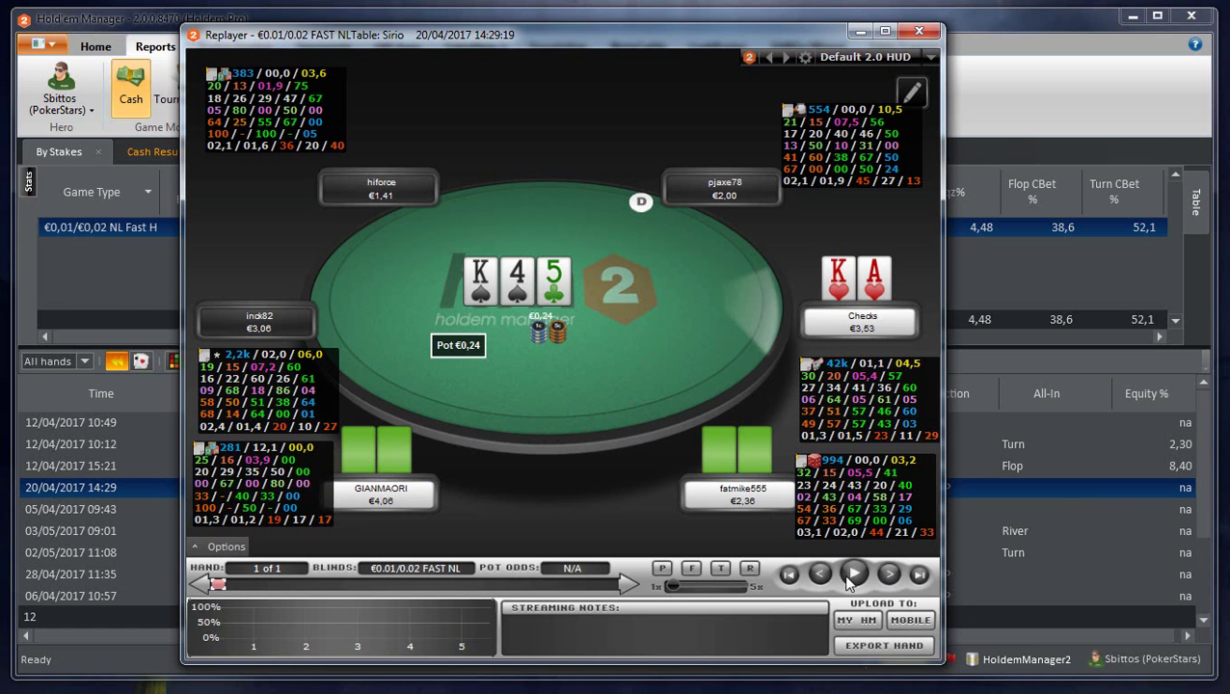
click(892, 585)
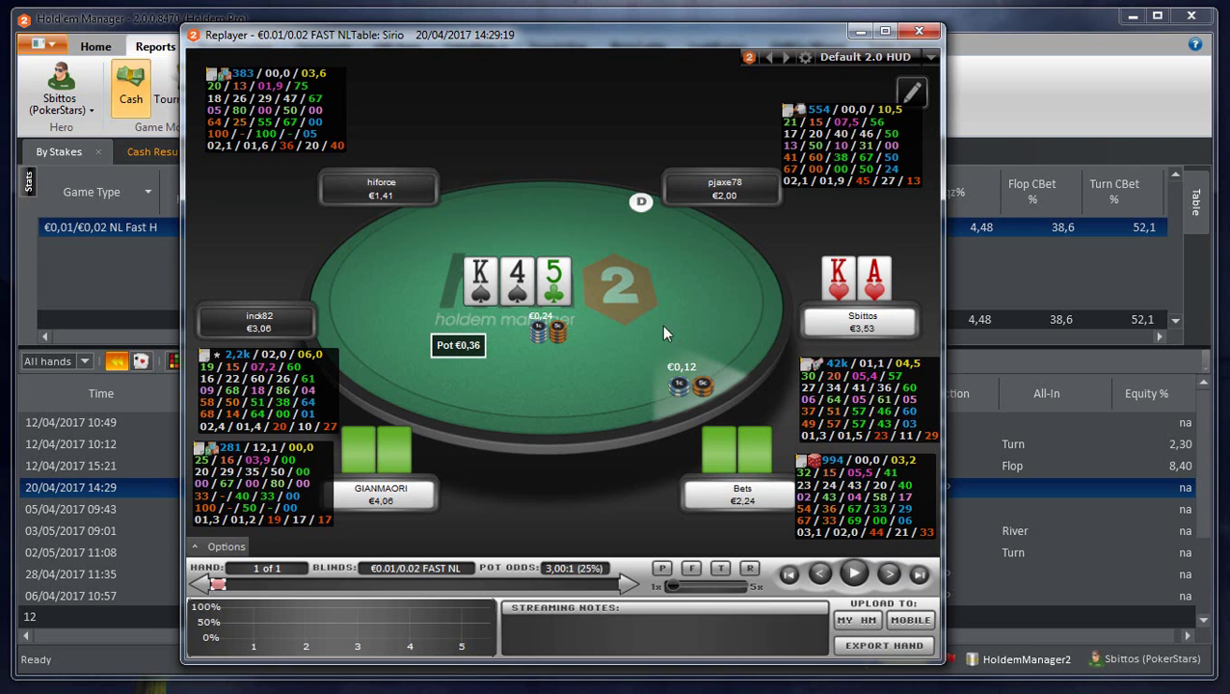
click(887, 574)
click(887, 574)
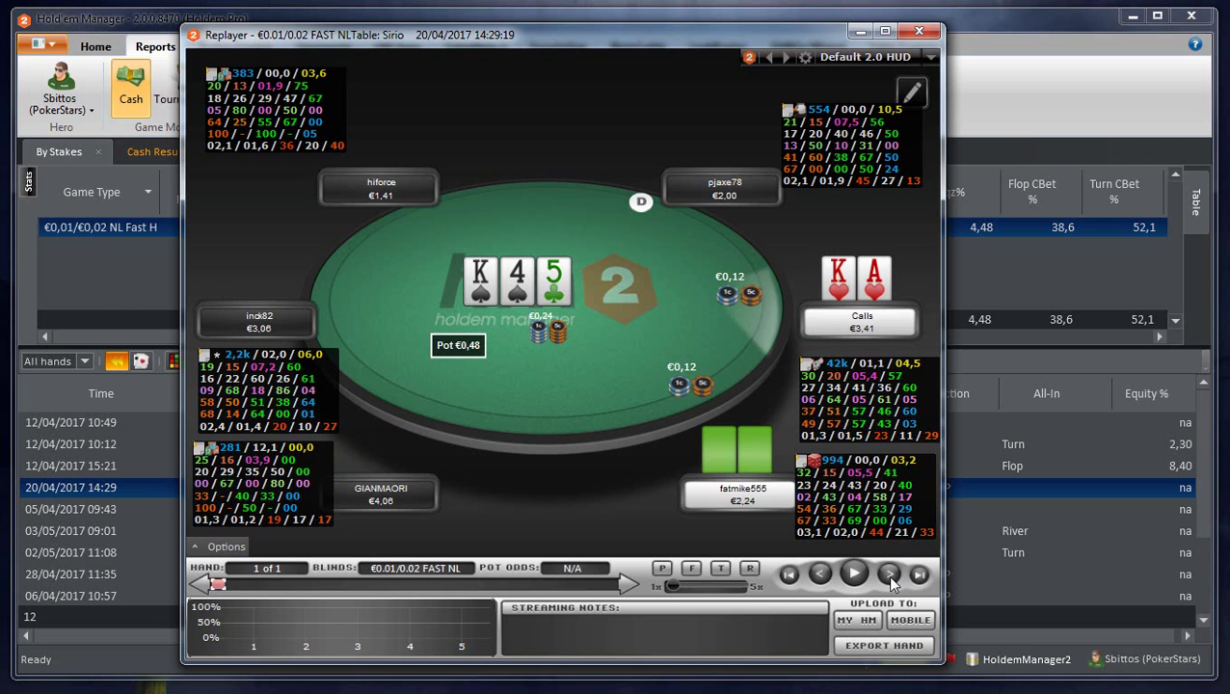
Step: Advance the ace-king hand through the turn checks and the river raise to the showdown
click(887, 575)
click(887, 575)
click(887, 574)
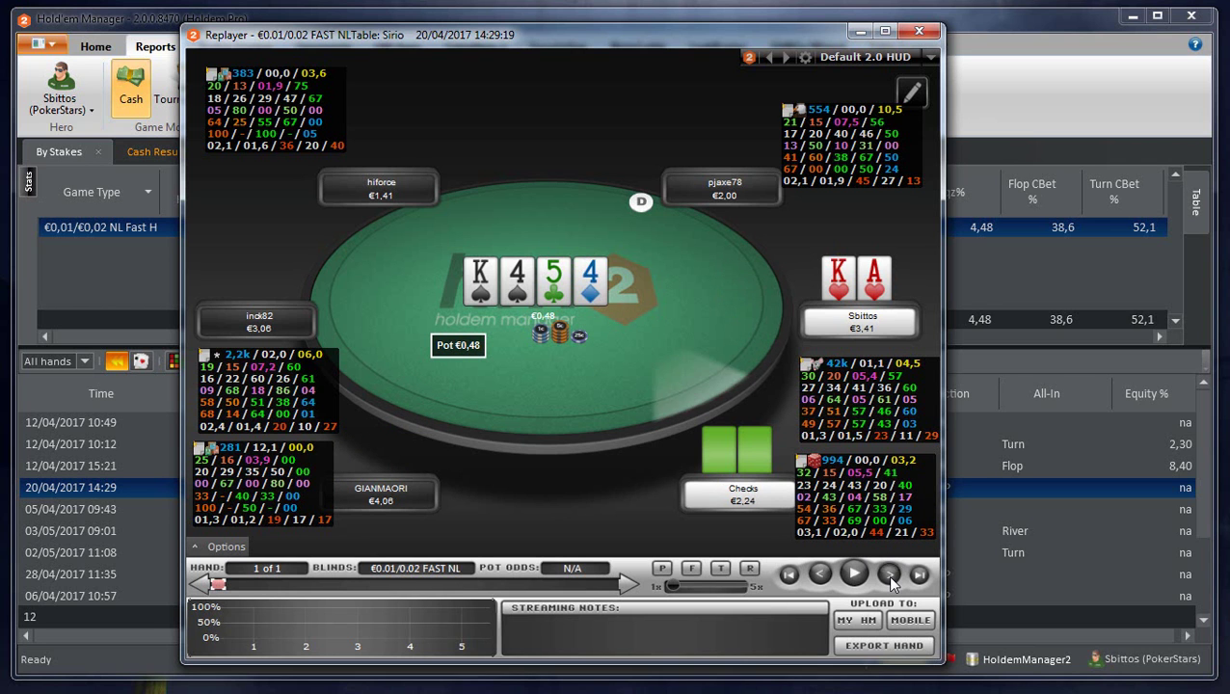
click(887, 574)
click(887, 574)
click(887, 574)
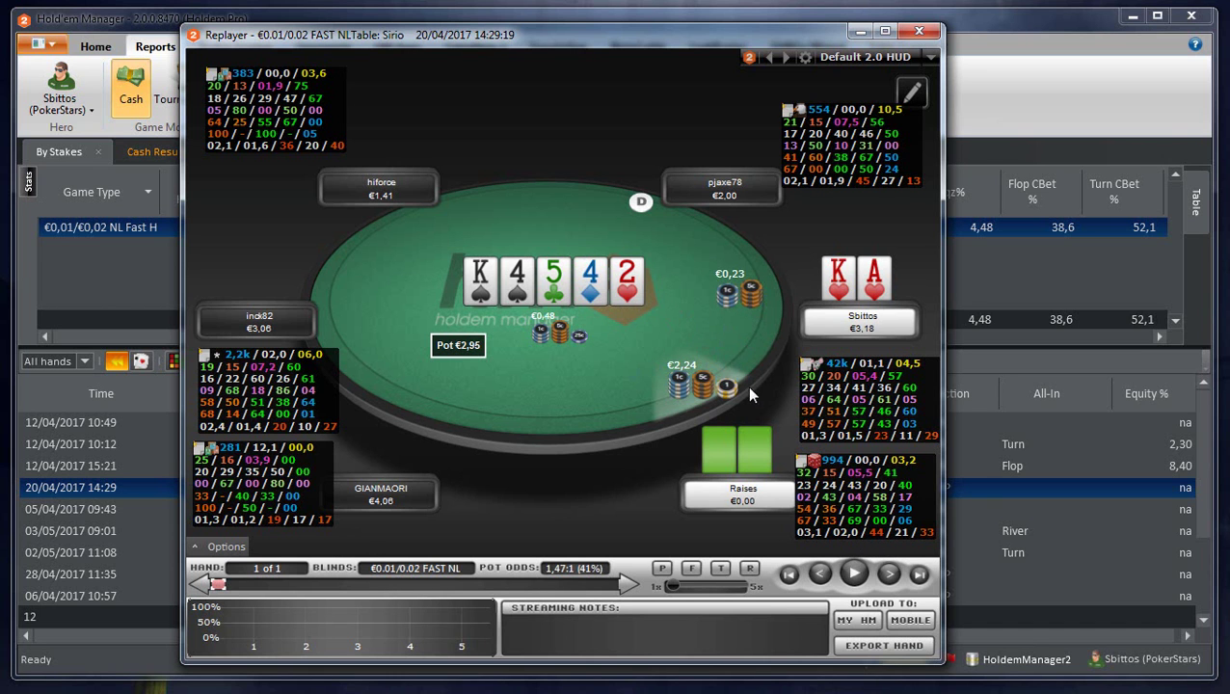
click(887, 575)
click(889, 576)
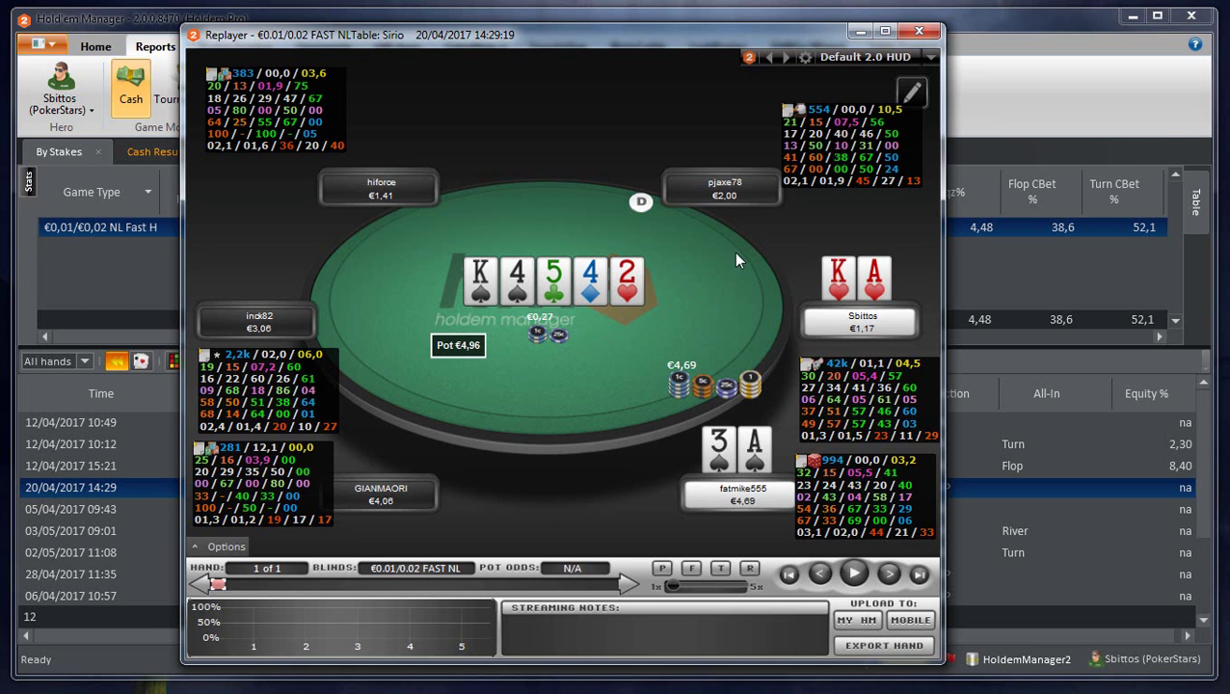
Step: Close the ace-king replay, open the pocket kings hand from 05/04/2017 09:43 and step through the preflop action to the flop
click(927, 32)
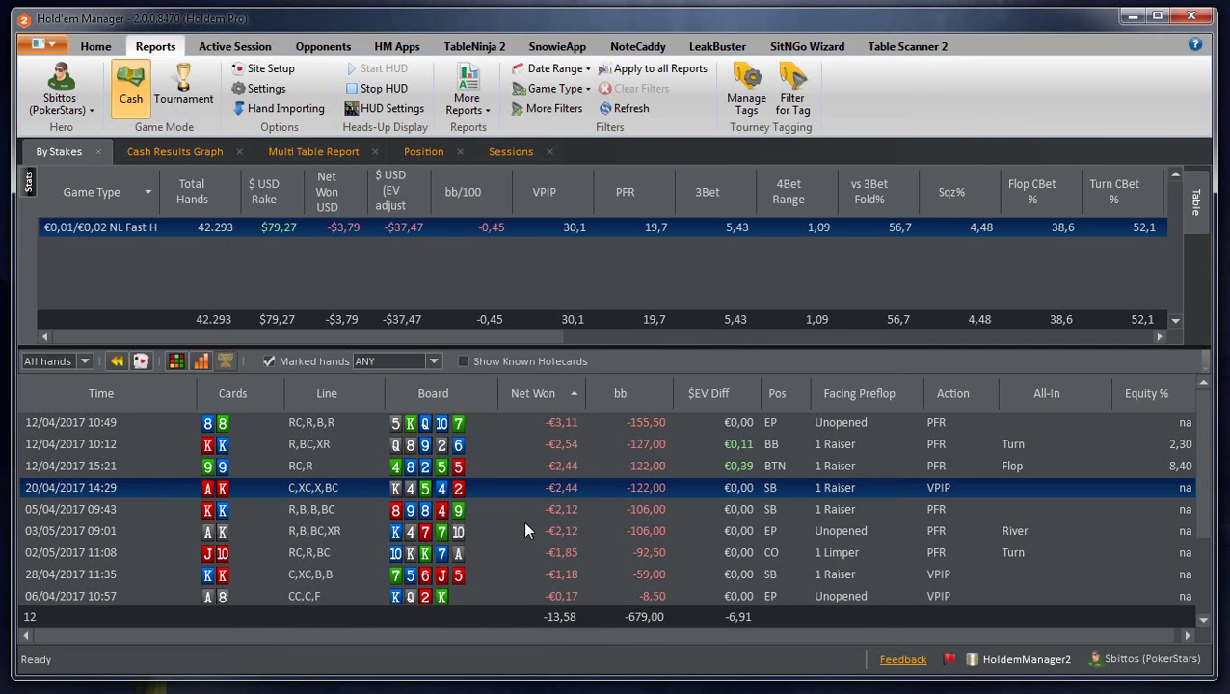
double_click(546, 509)
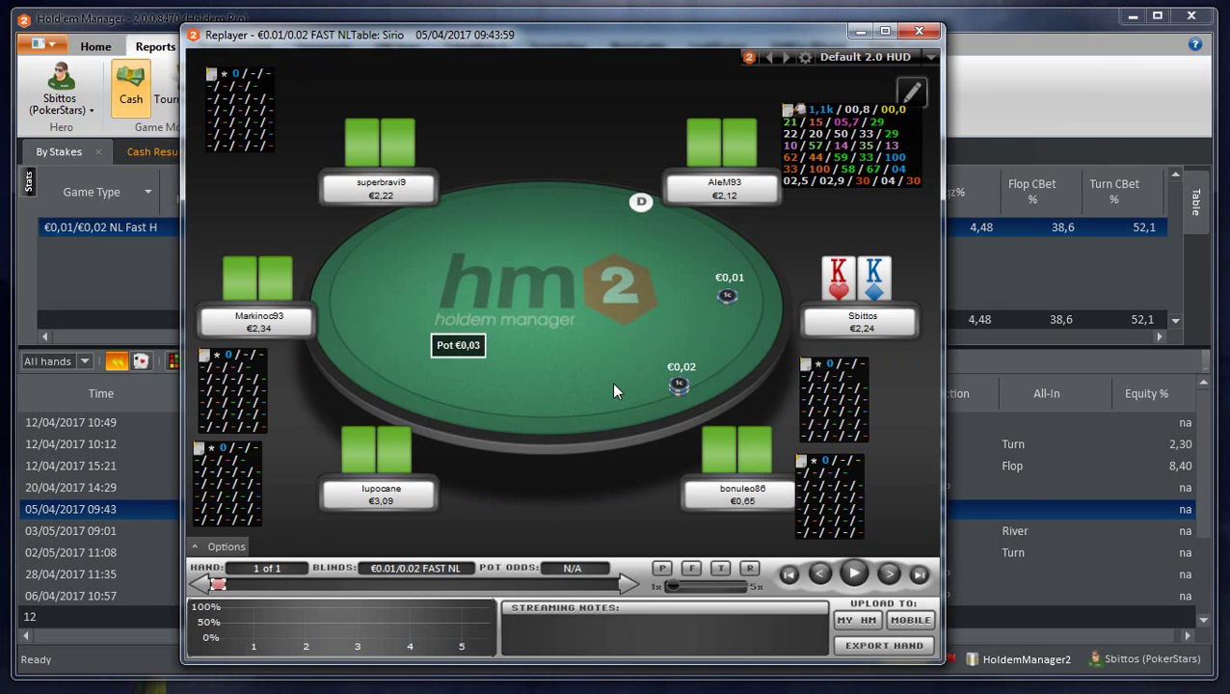
click(888, 576)
click(889, 576)
click(889, 576)
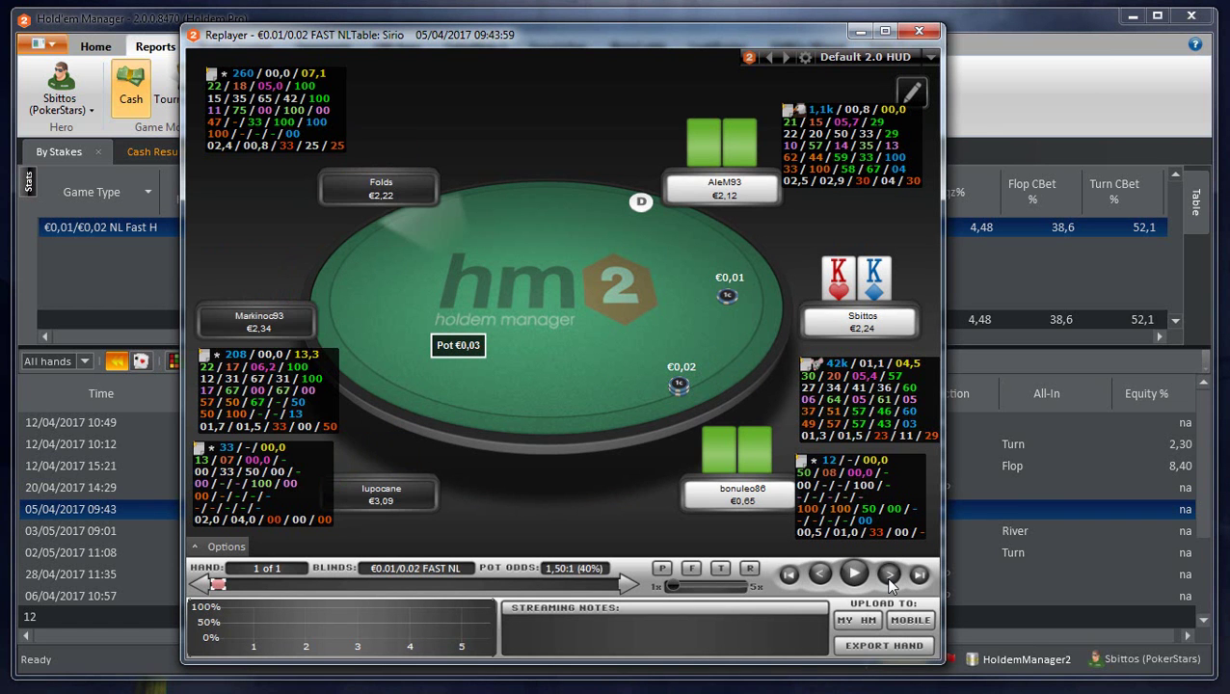
click(888, 577)
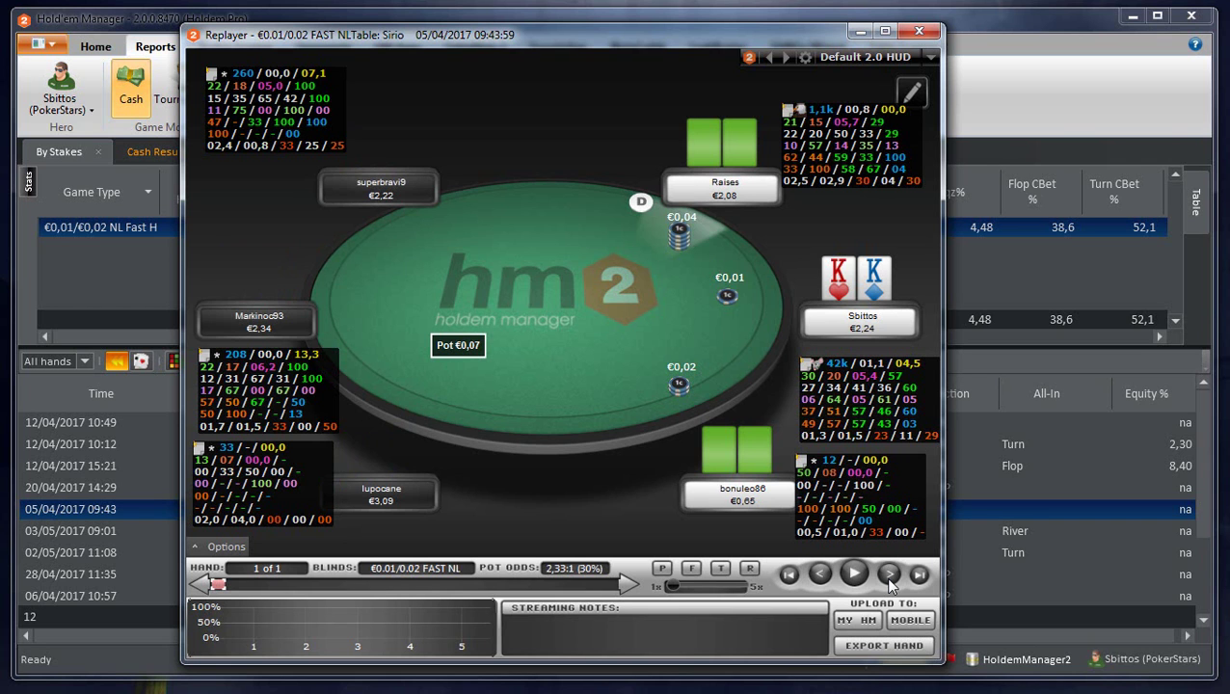
click(887, 575)
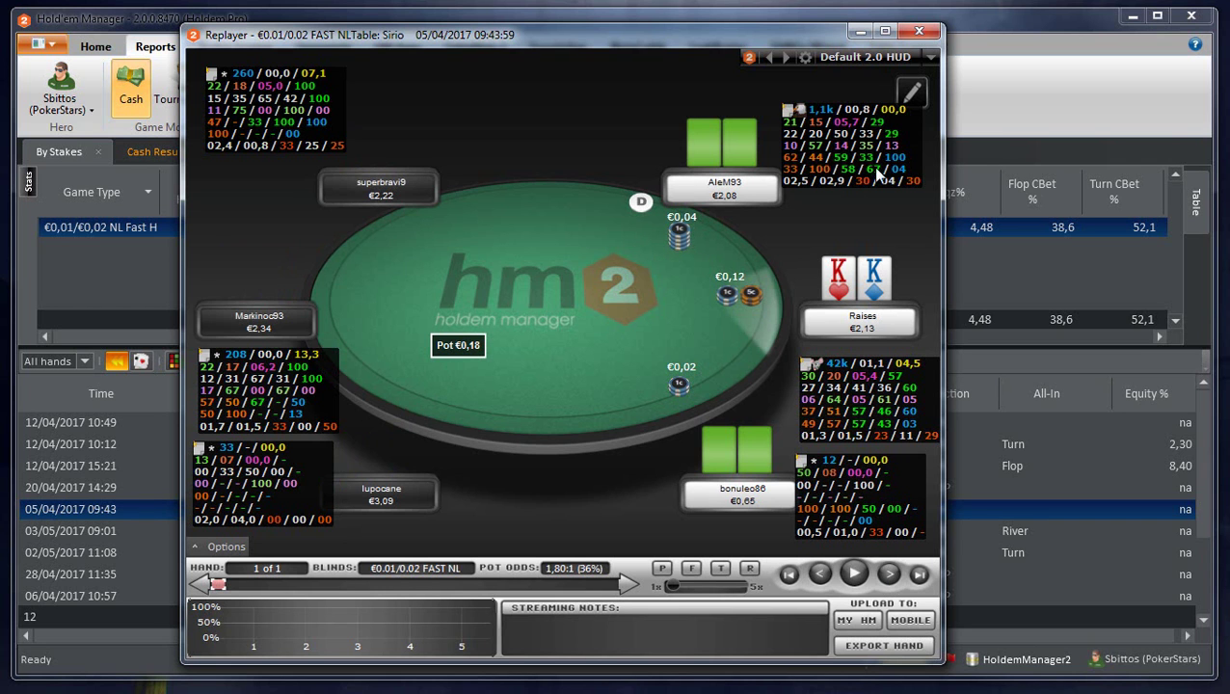
click(889, 576)
click(889, 575)
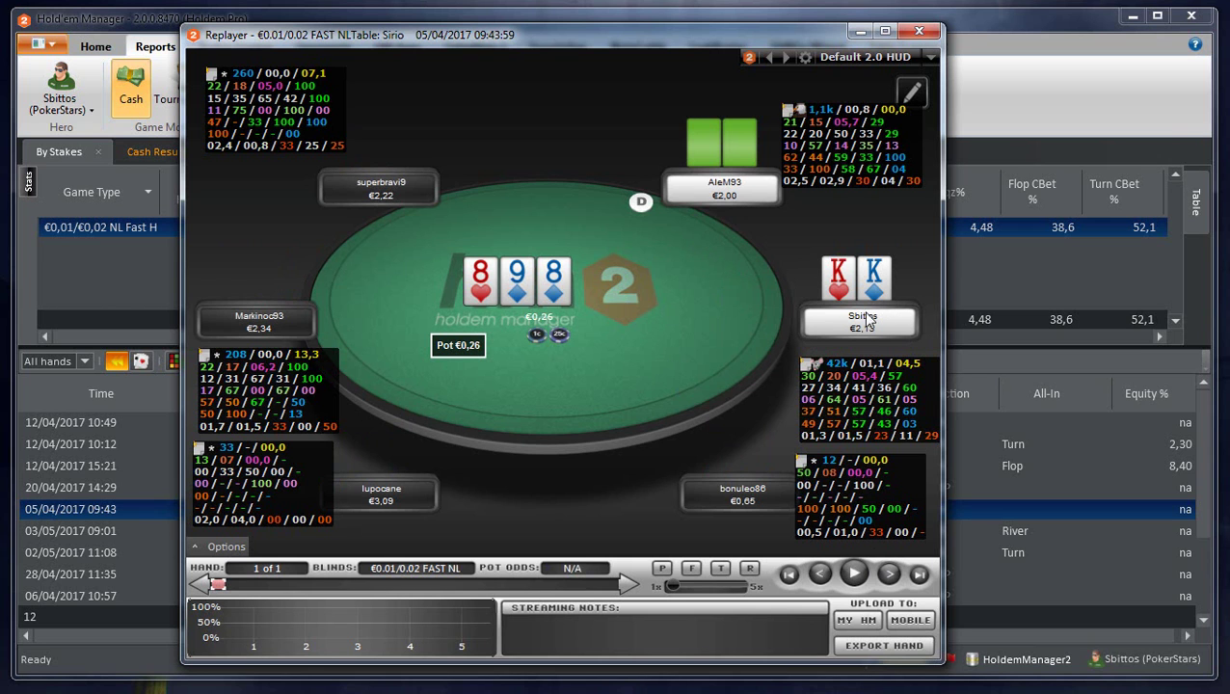
Step: Step the 05/04/2017 pocket kings hand through the hero's flop and turn bets and the button's calls to the river card
click(887, 576)
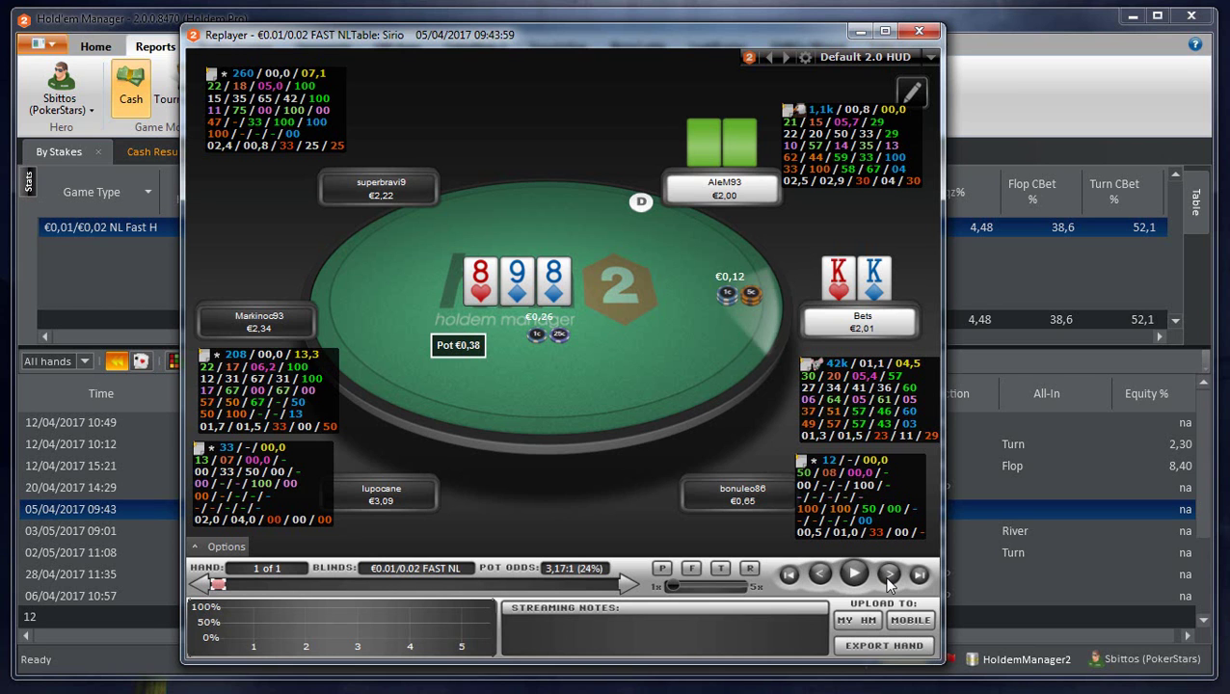
click(888, 575)
click(888, 575)
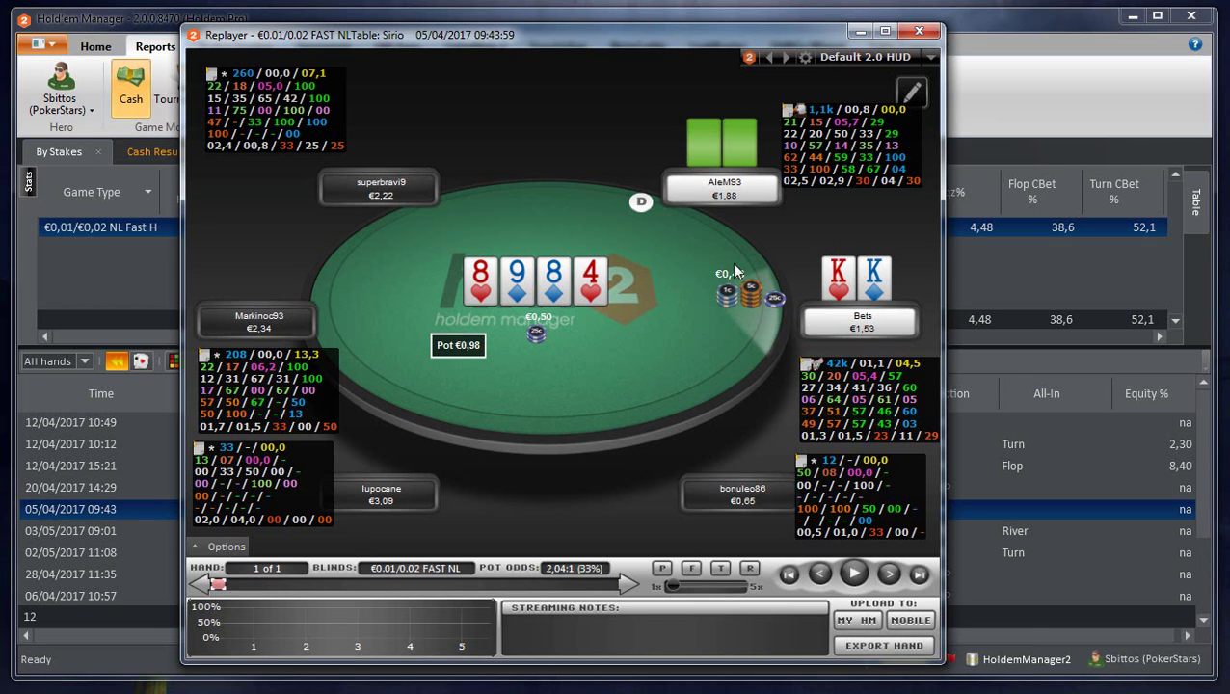
click(888, 576)
click(888, 576)
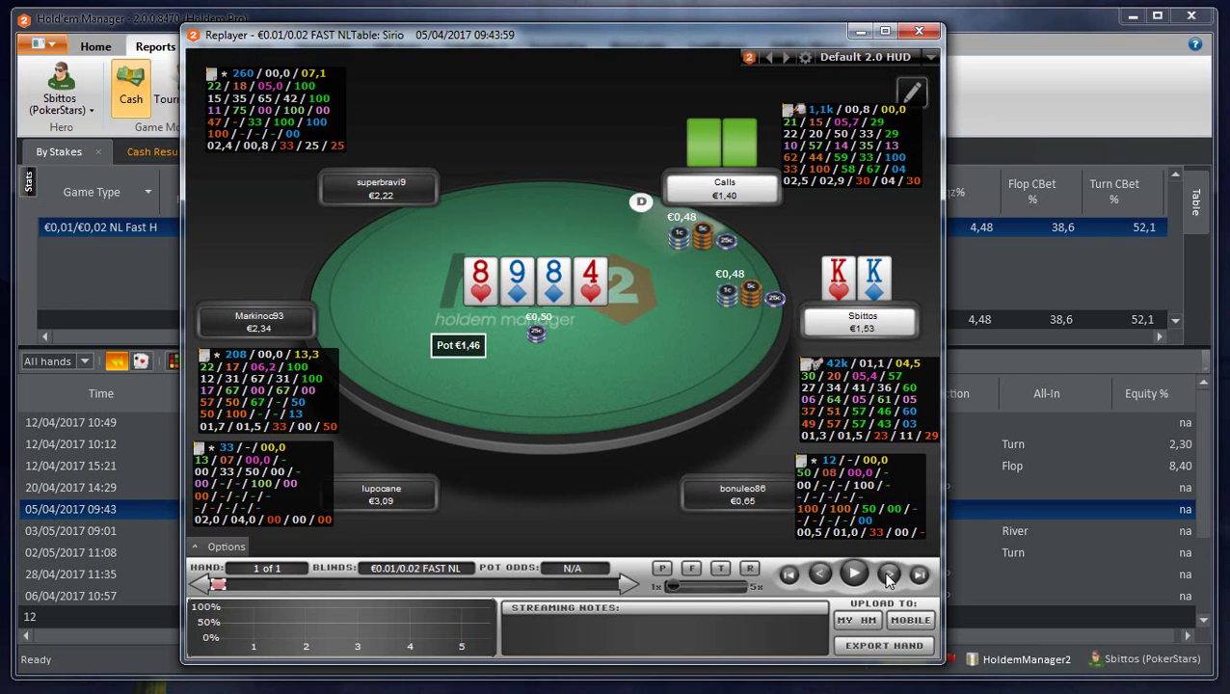
click(888, 576)
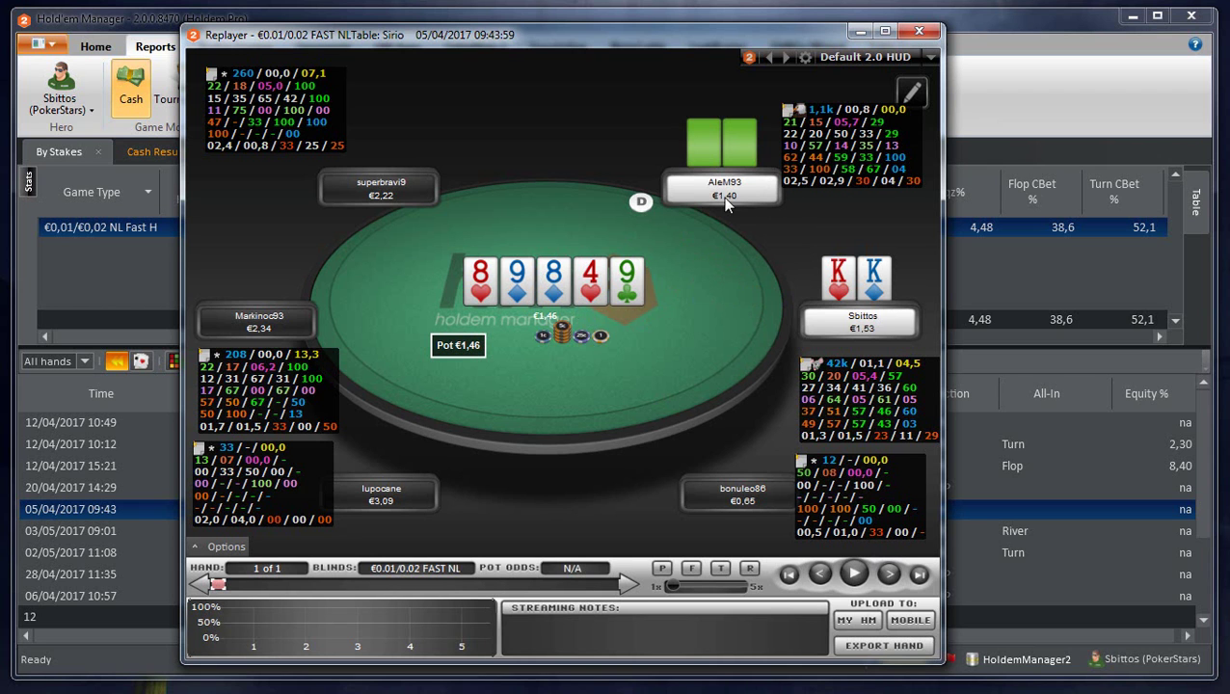
Step: Advance the pocket kings hand through the river bet, all-in raise and call to the showdown, and close the replayer
click(883, 575)
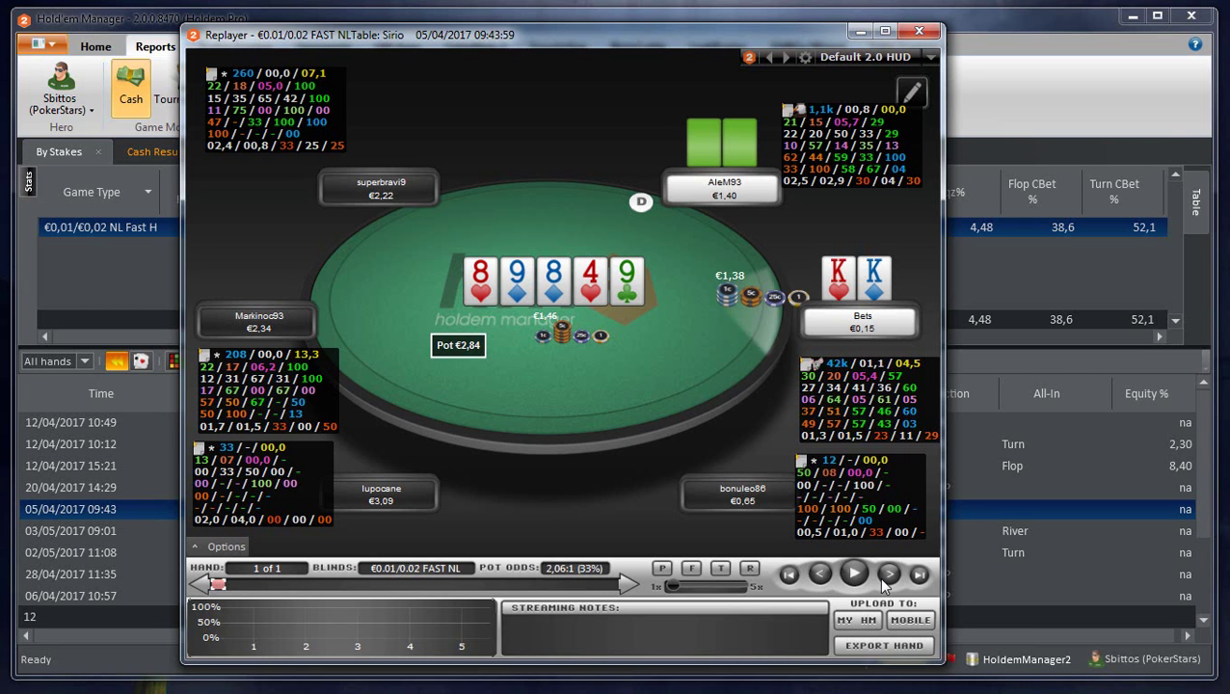
click(879, 576)
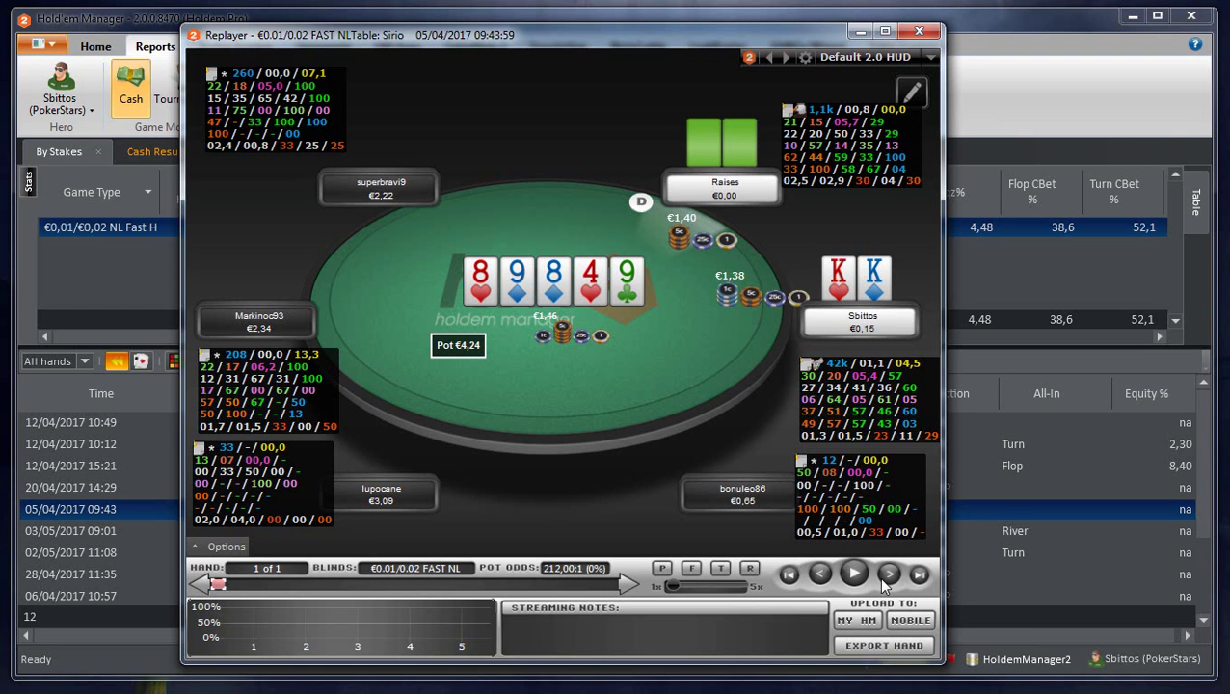
click(878, 577)
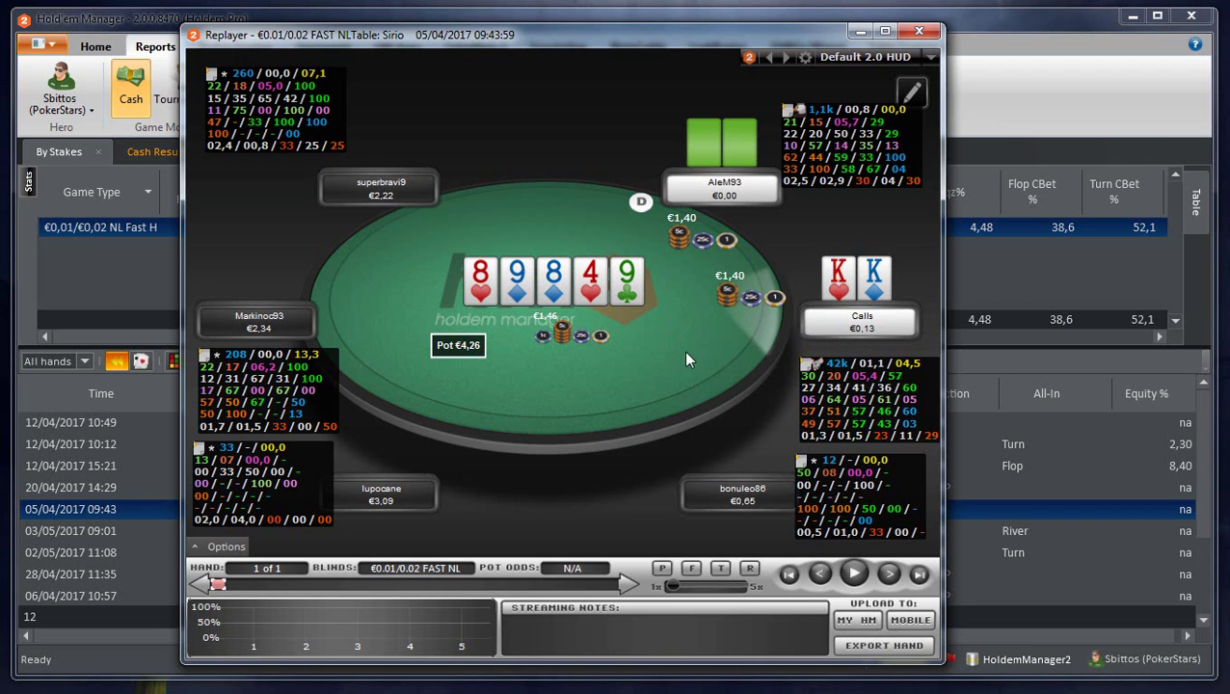
click(889, 574)
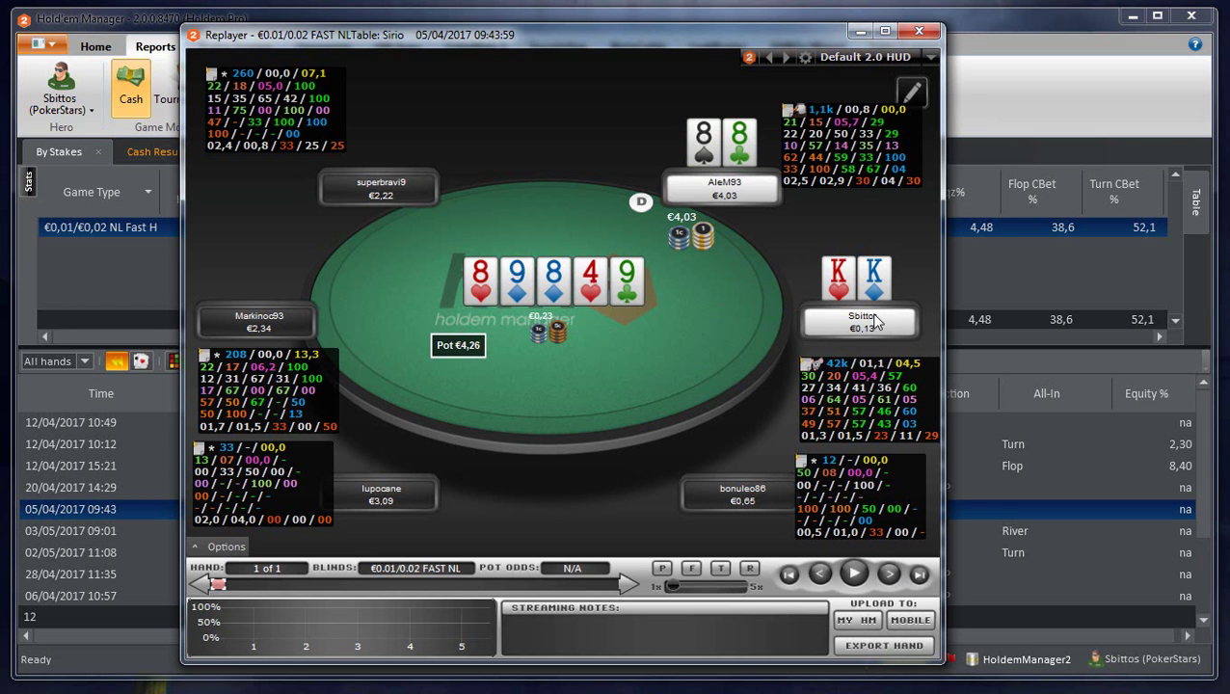
click(916, 32)
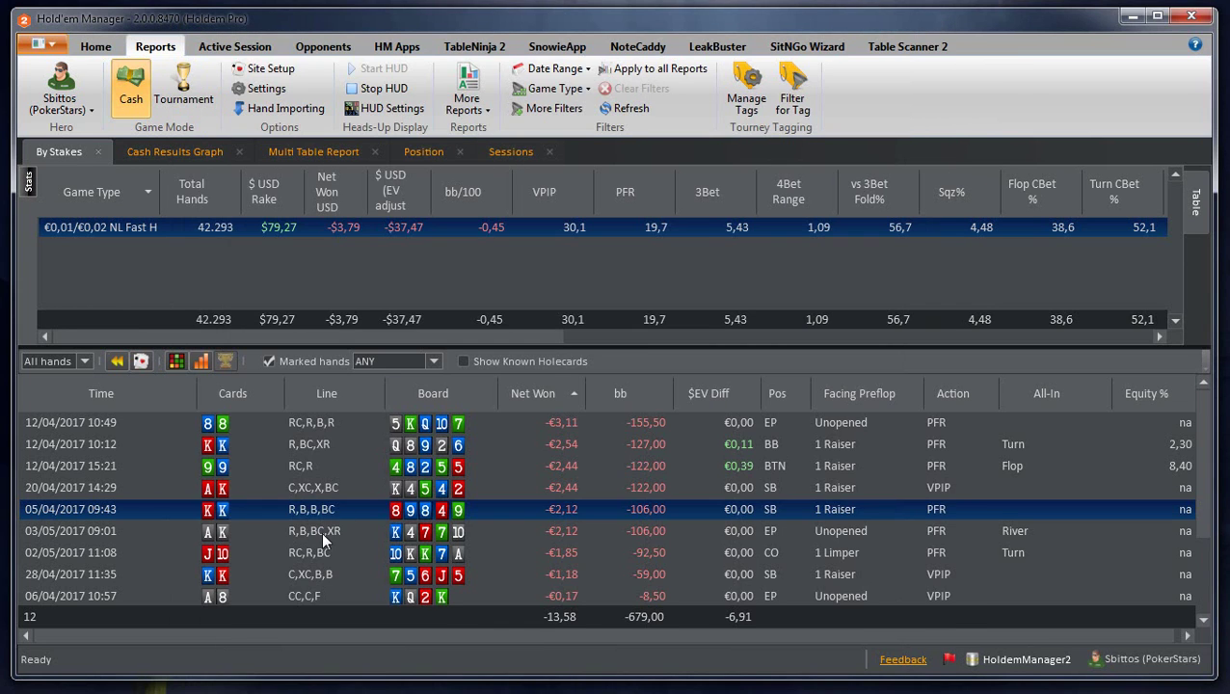
Step: Open the ace-king hand from 03/05/2017 09:01 in the replayer and step through the preflop action to the flop
double_click(321, 531)
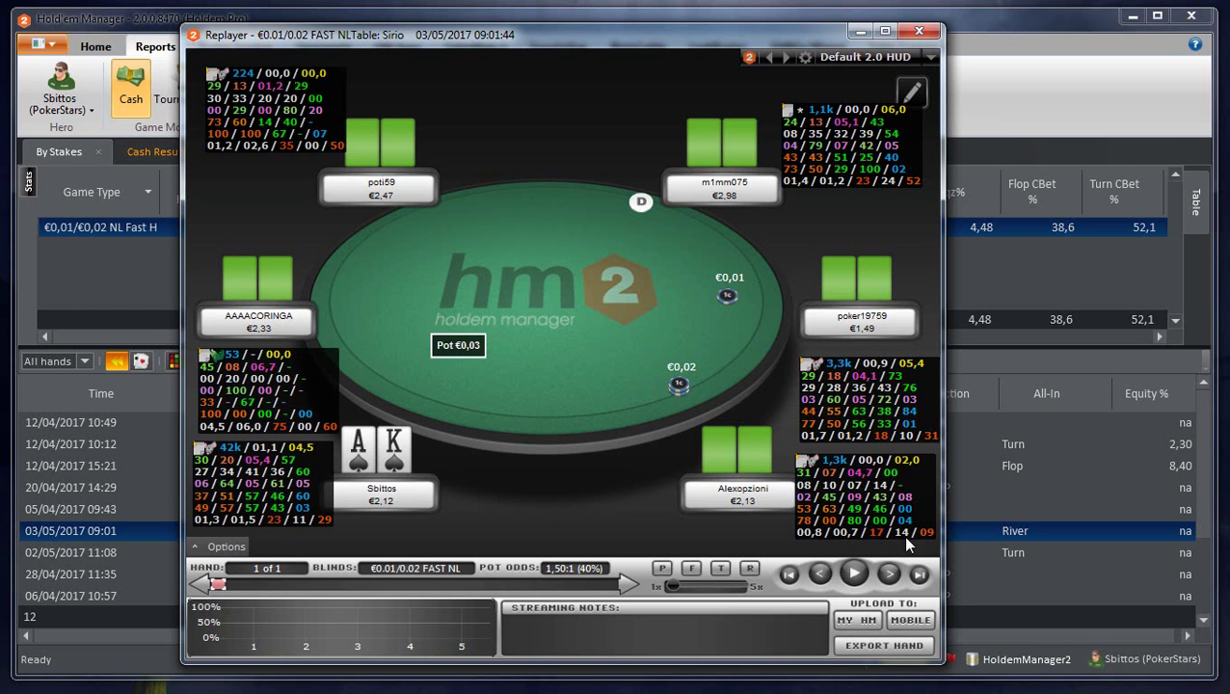
click(888, 574)
click(888, 574)
click(888, 574)
click(888, 573)
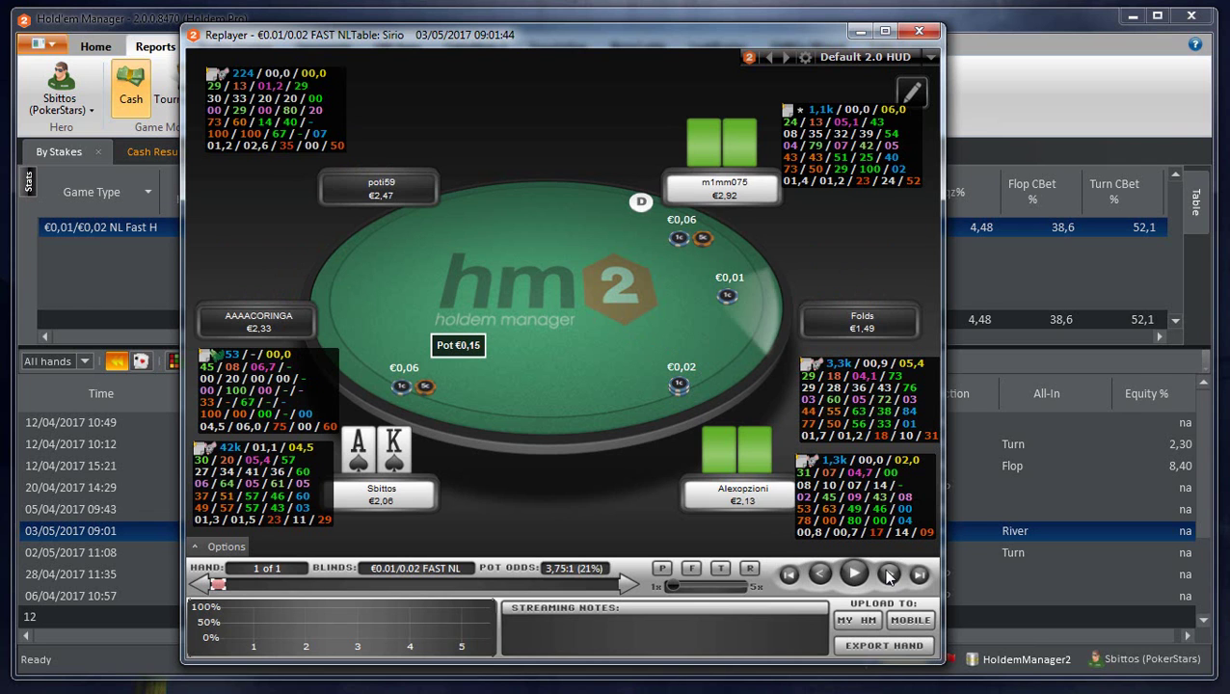
click(888, 574)
click(889, 575)
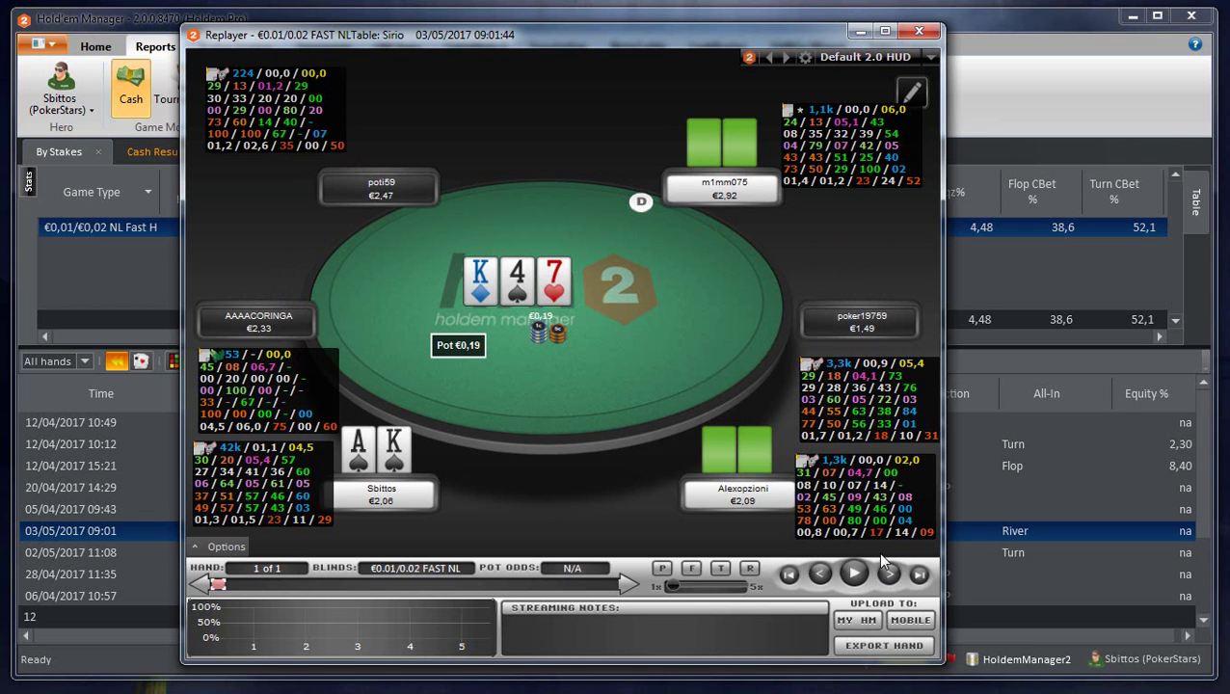
Step: Step the 03/05/2017 ace-king hand through the flop action from the big blind's check to the big blind's fold
click(889, 575)
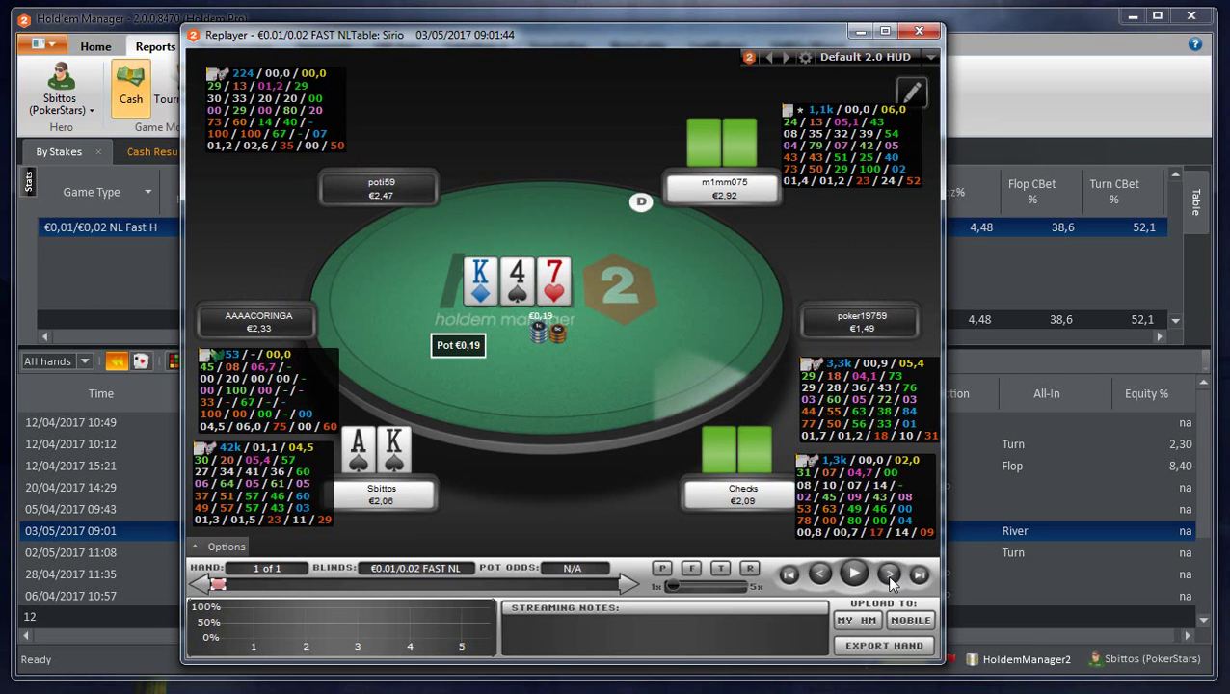
click(888, 575)
click(889, 574)
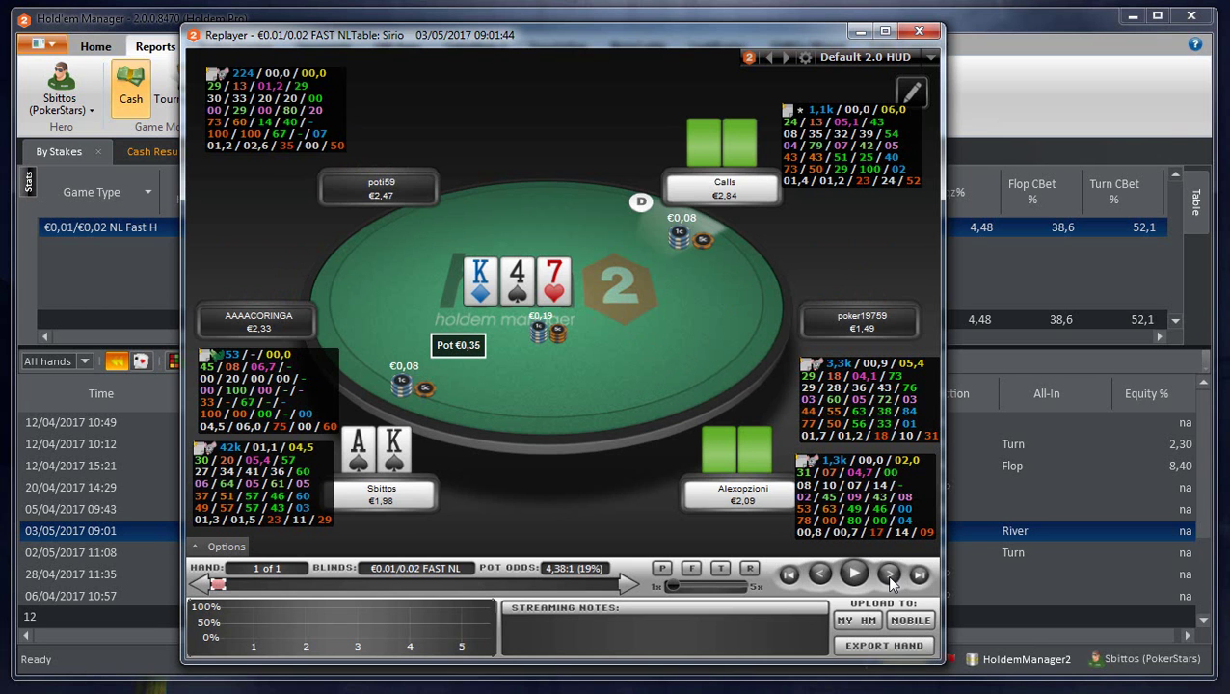
click(888, 574)
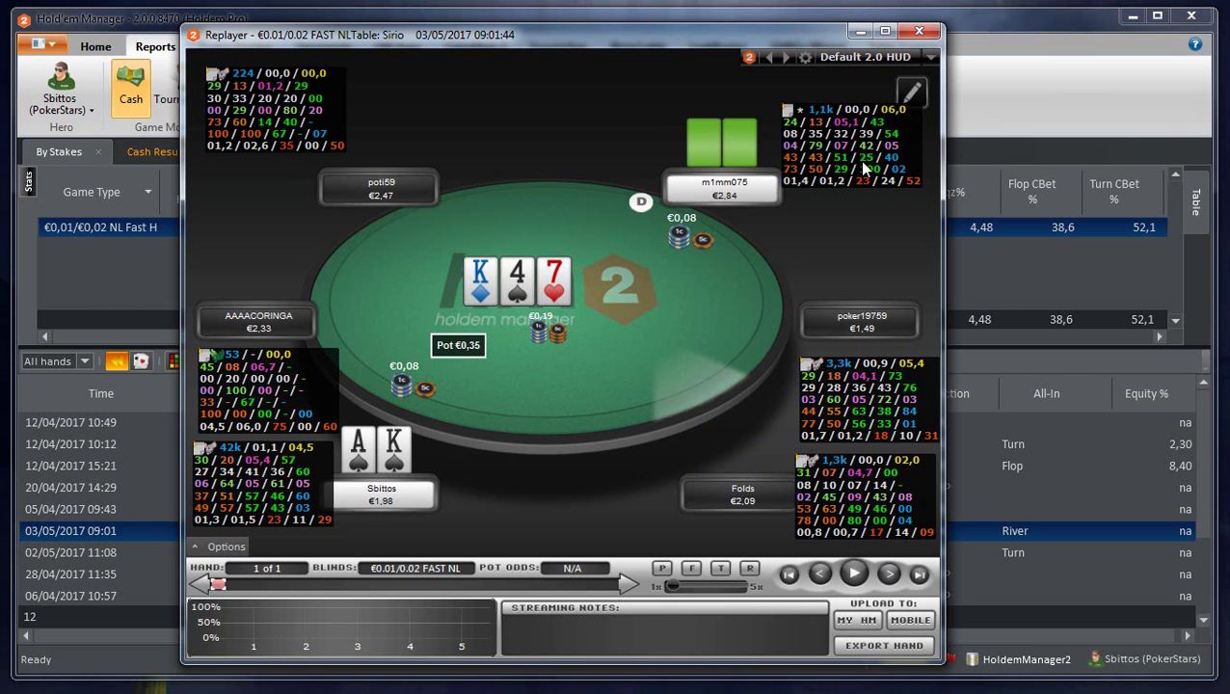
Step: Step the 03/05/2017 ace-king hand through the turn bet, the button's raise and the hero's call
click(889, 574)
click(889, 575)
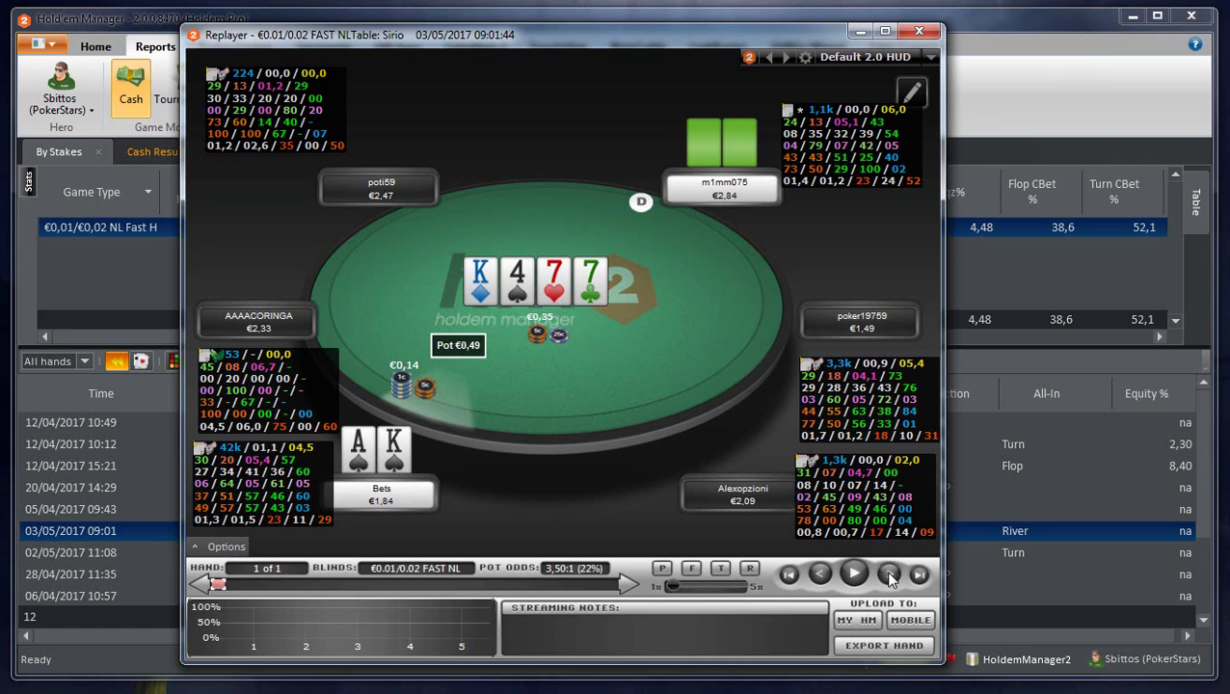
click(889, 574)
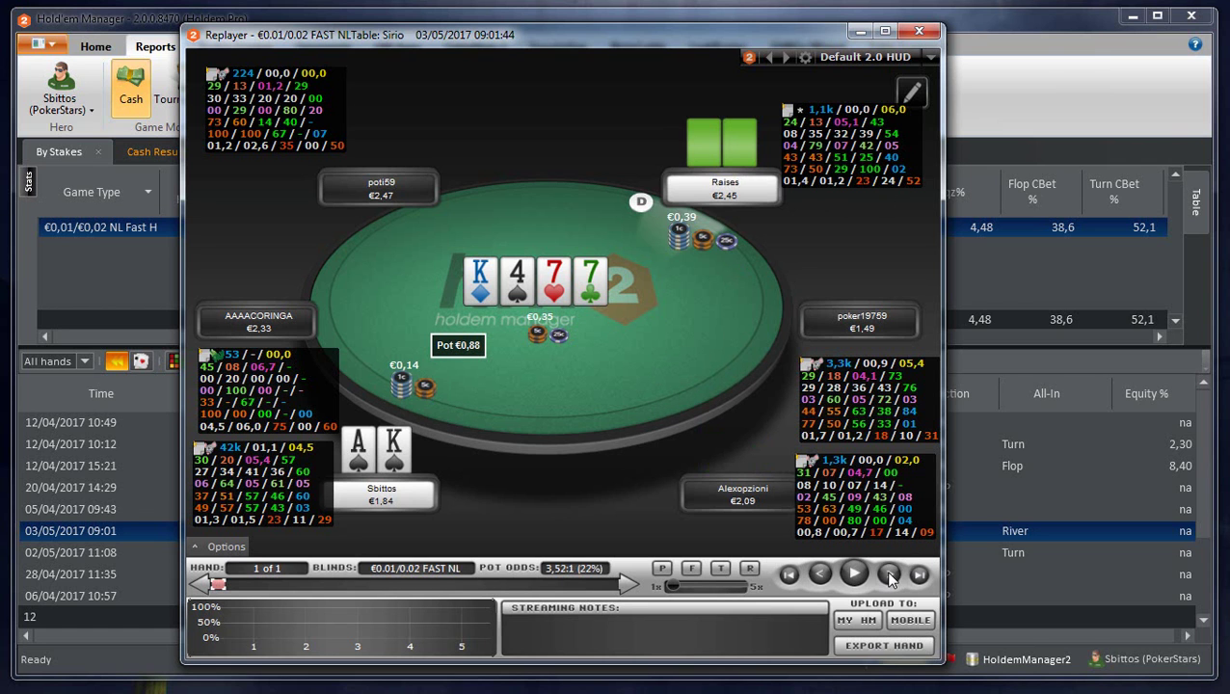
click(889, 574)
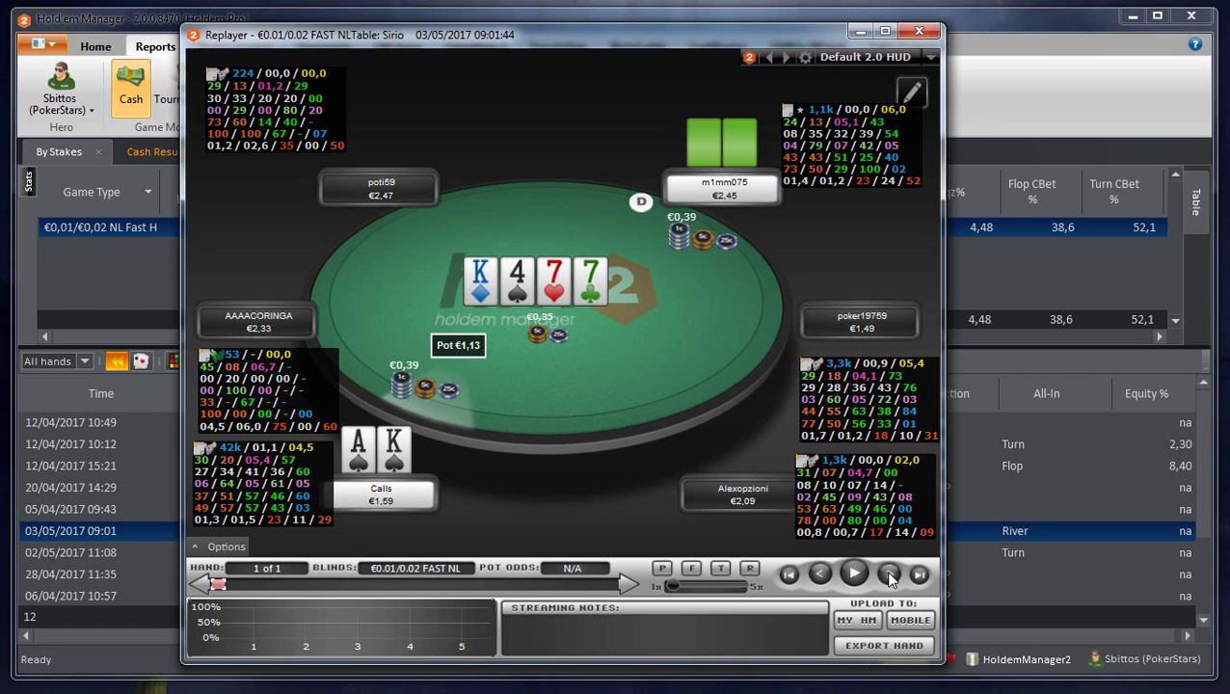
Step: Advance the 03/05/2017 ace-king hand through the river check-raise all-in to the showdown, and close the replayer
click(889, 575)
click(889, 575)
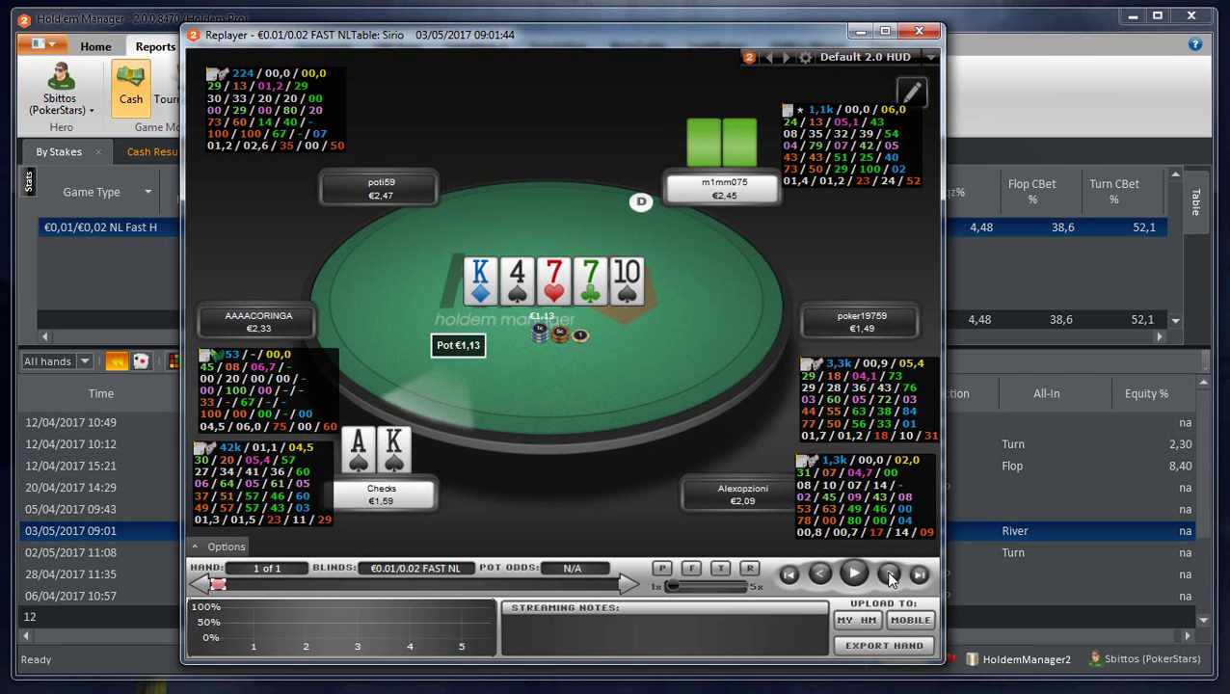
click(889, 575)
click(889, 575)
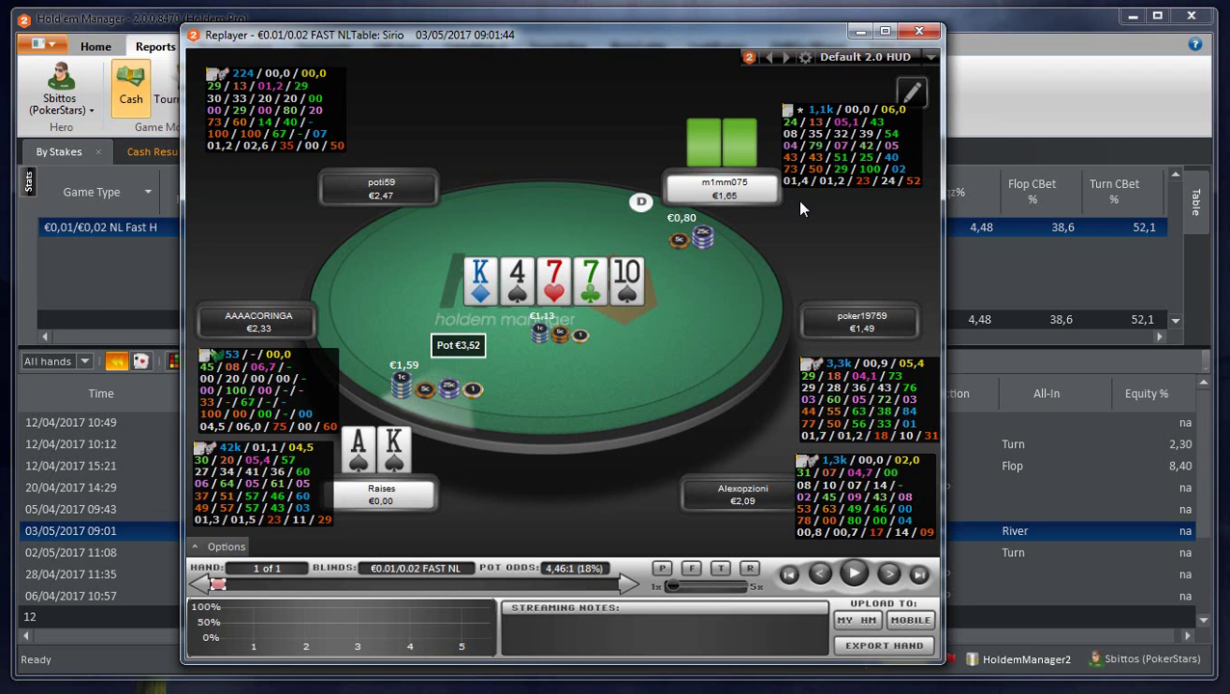
click(888, 574)
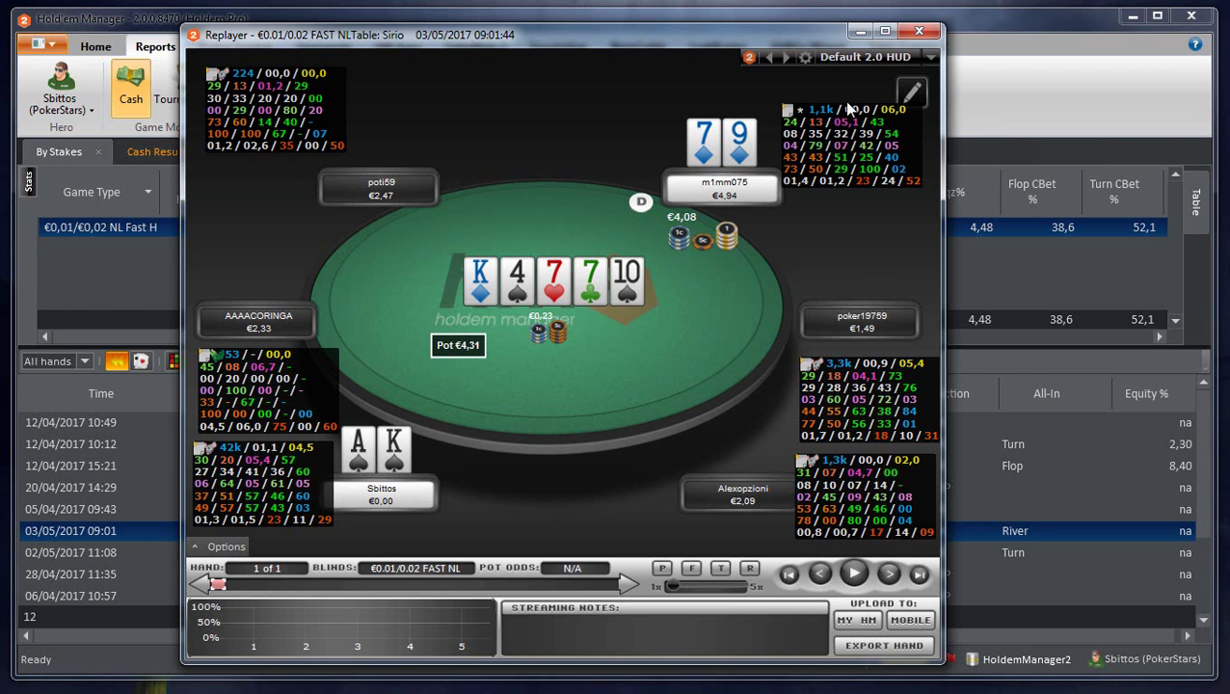
click(918, 30)
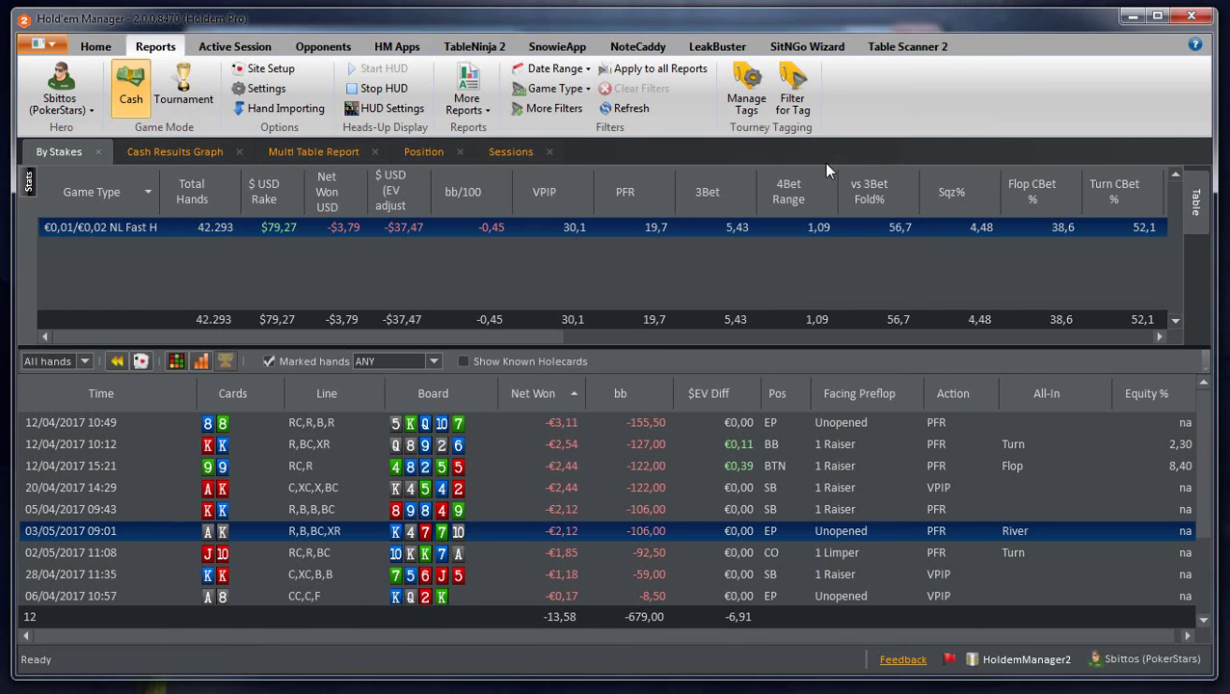
Step: Open the jack-ten hand from 02/05/2017 11:08 in the replayer and step through the preflop action to the big blind's re-raise
double_click(444, 552)
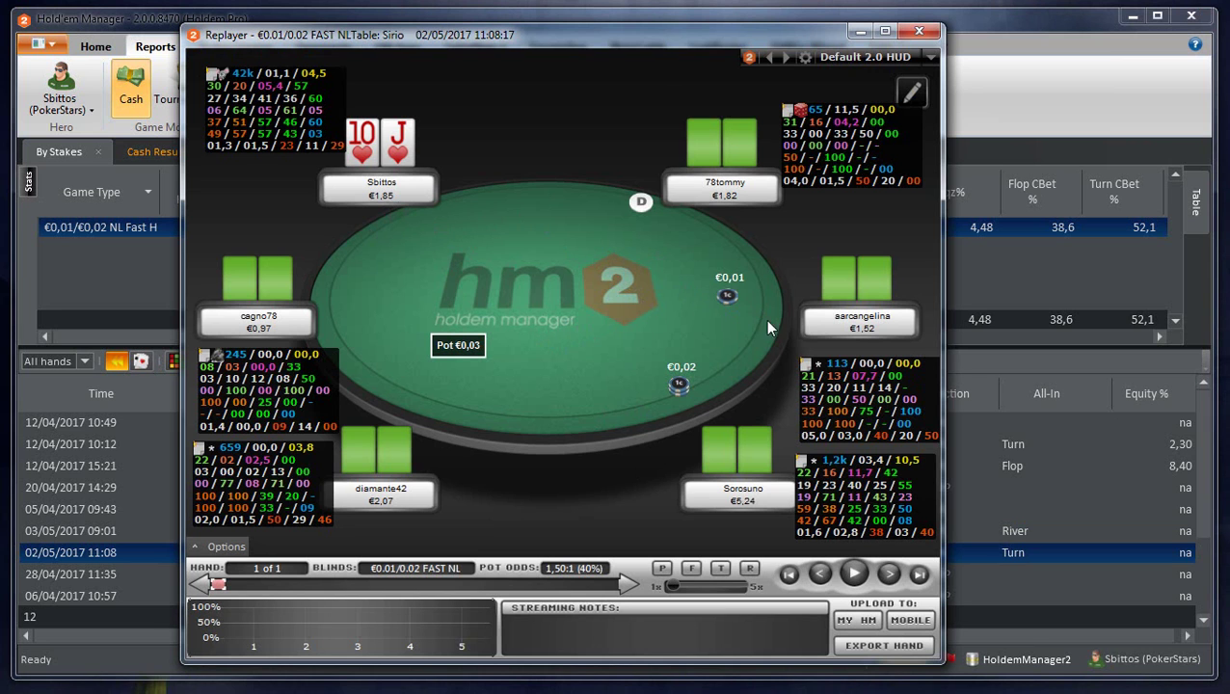
click(888, 575)
click(888, 575)
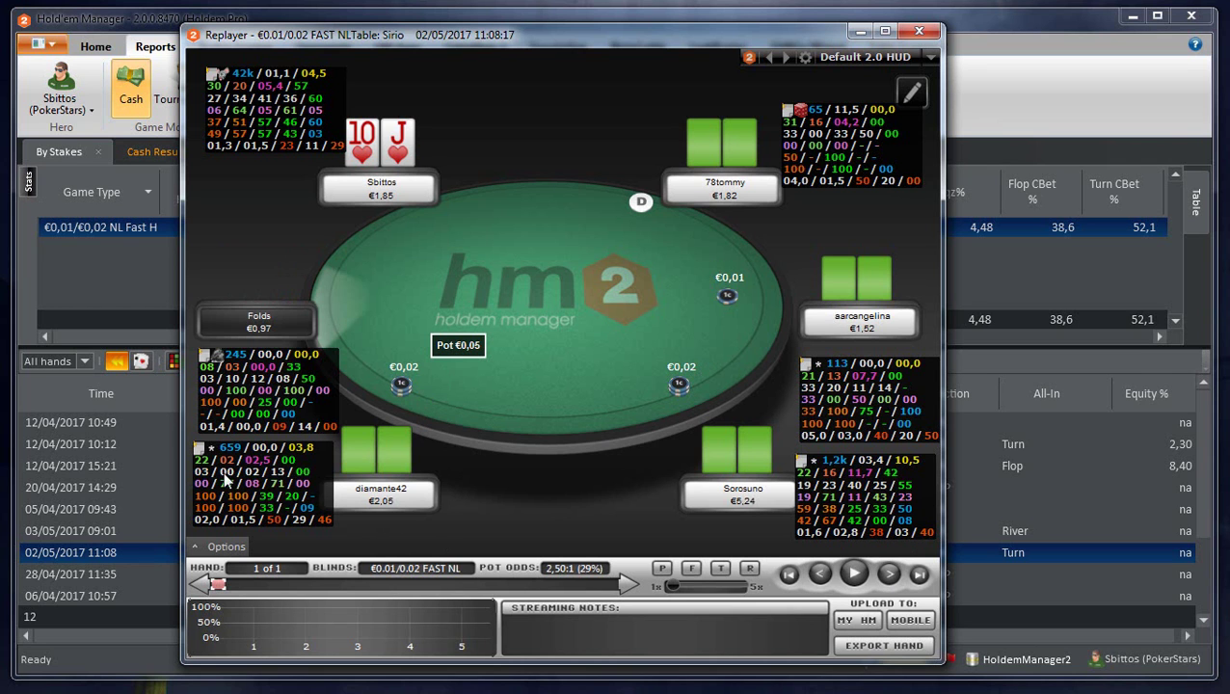
click(888, 575)
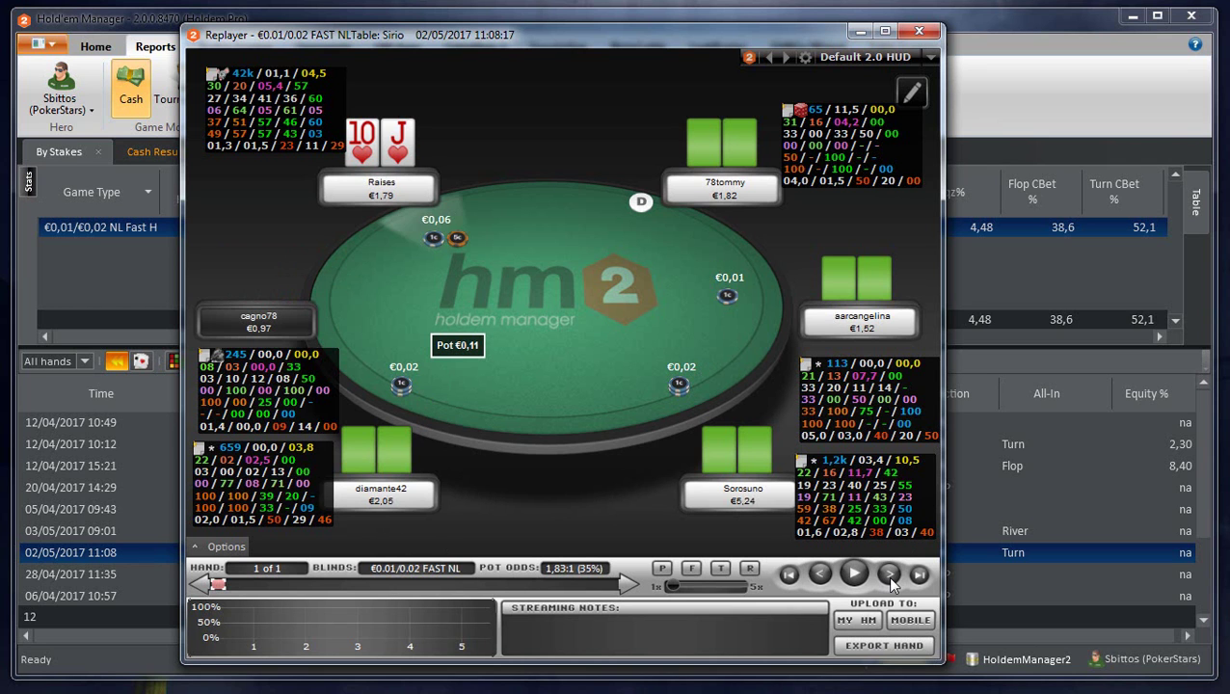
click(887, 575)
click(887, 576)
click(887, 576)
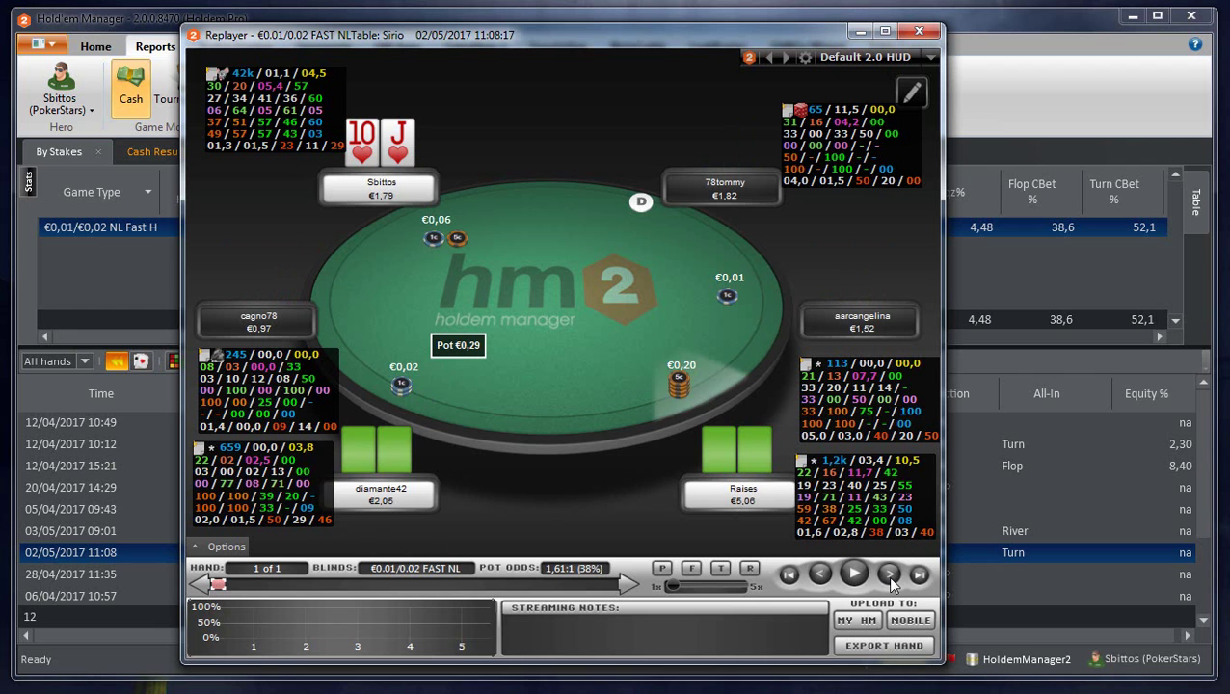
Step: Step the jack-ten hand from the limper's preflop fold to the hero's raise over the big blind's flop bet
click(887, 576)
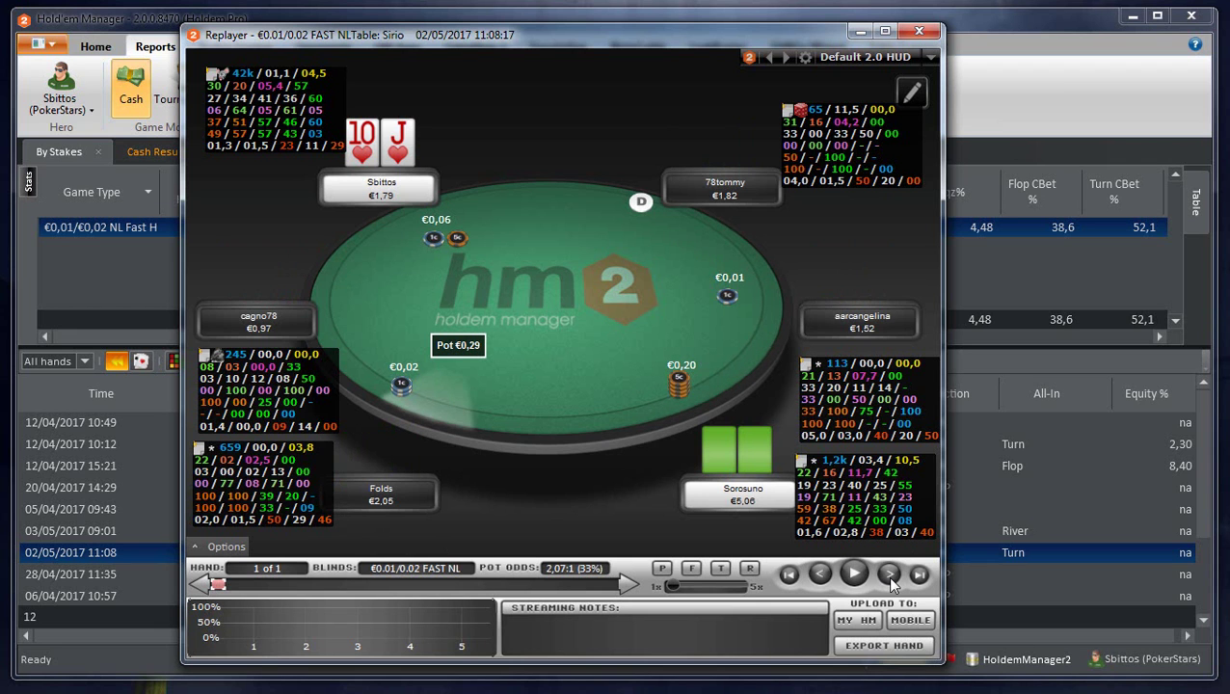
click(887, 576)
click(887, 575)
click(887, 576)
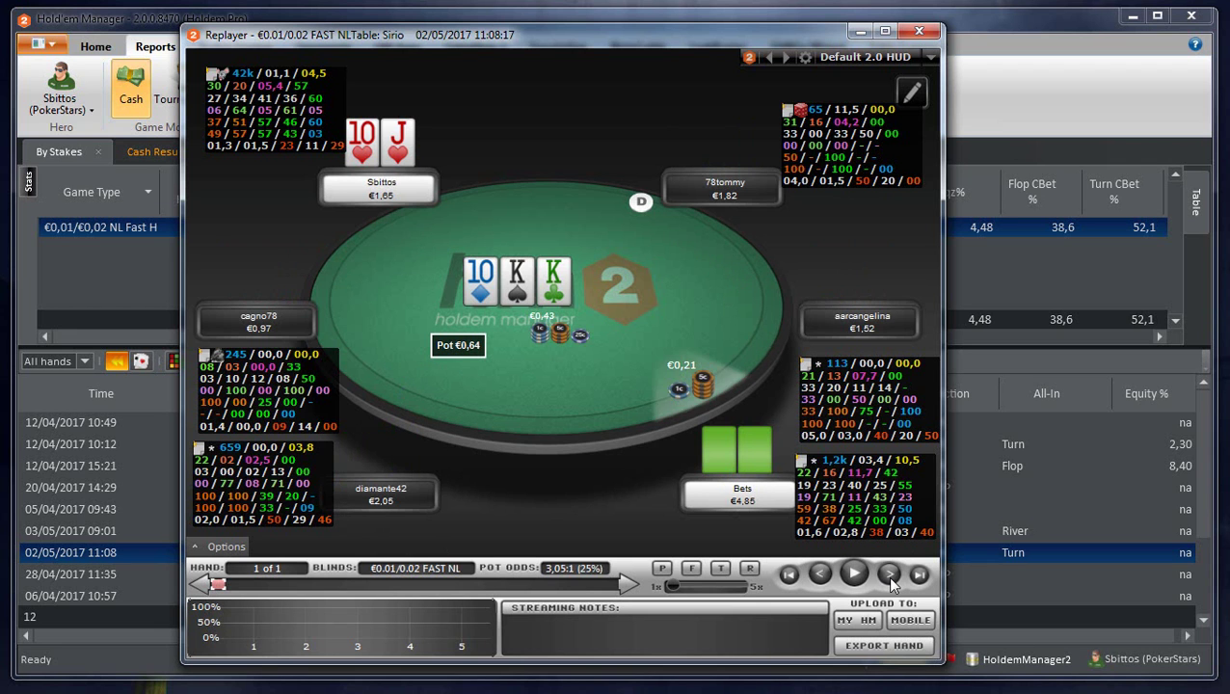
click(887, 575)
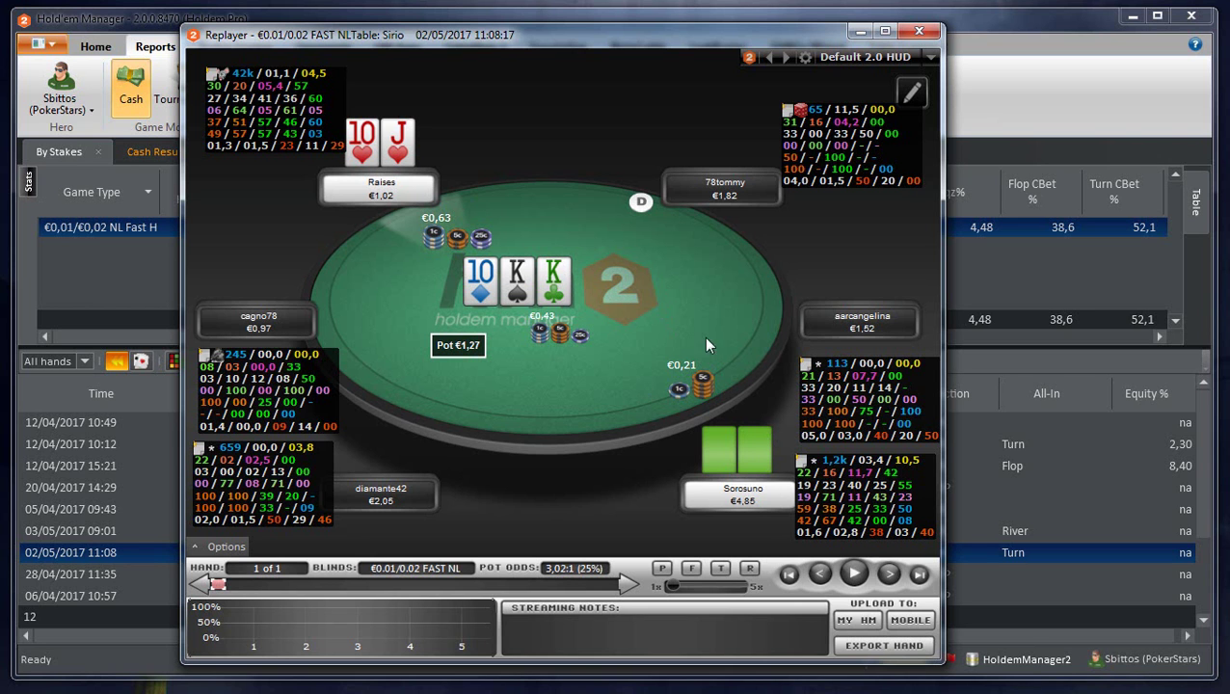
Step: Step the 02/05/2017 jack-ten hand from the big blind's flop call through the hero's turn bet to the big blind's raise
click(888, 575)
click(888, 575)
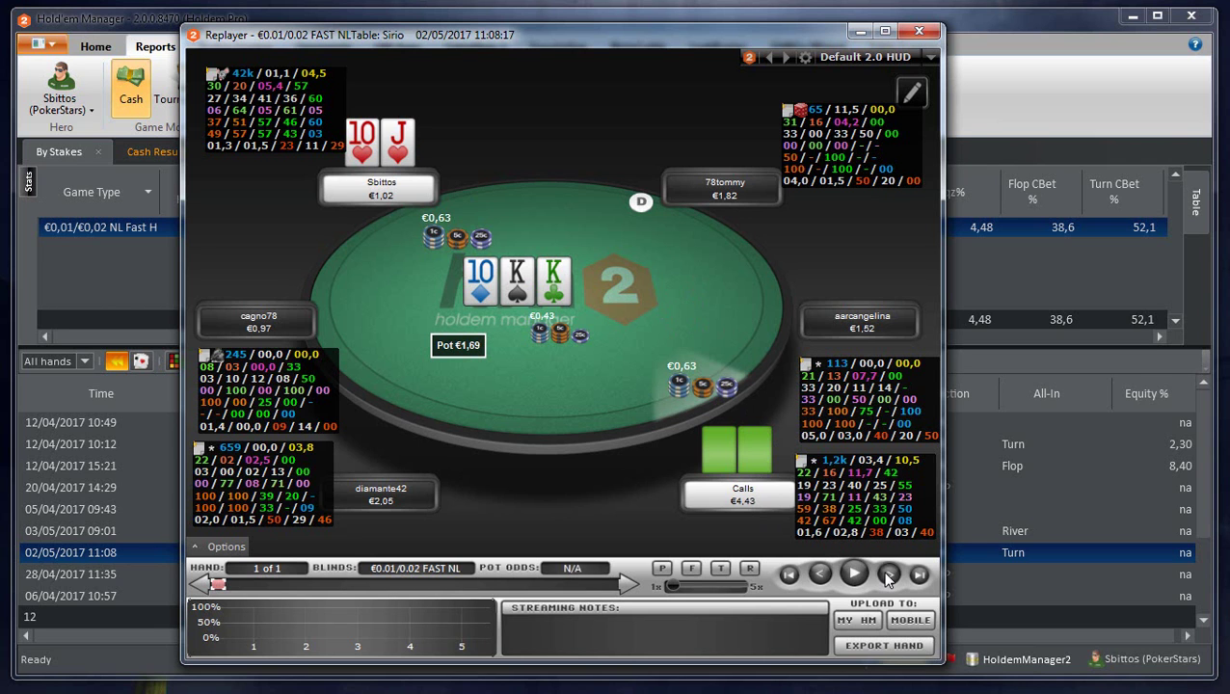
click(888, 574)
click(888, 575)
click(887, 574)
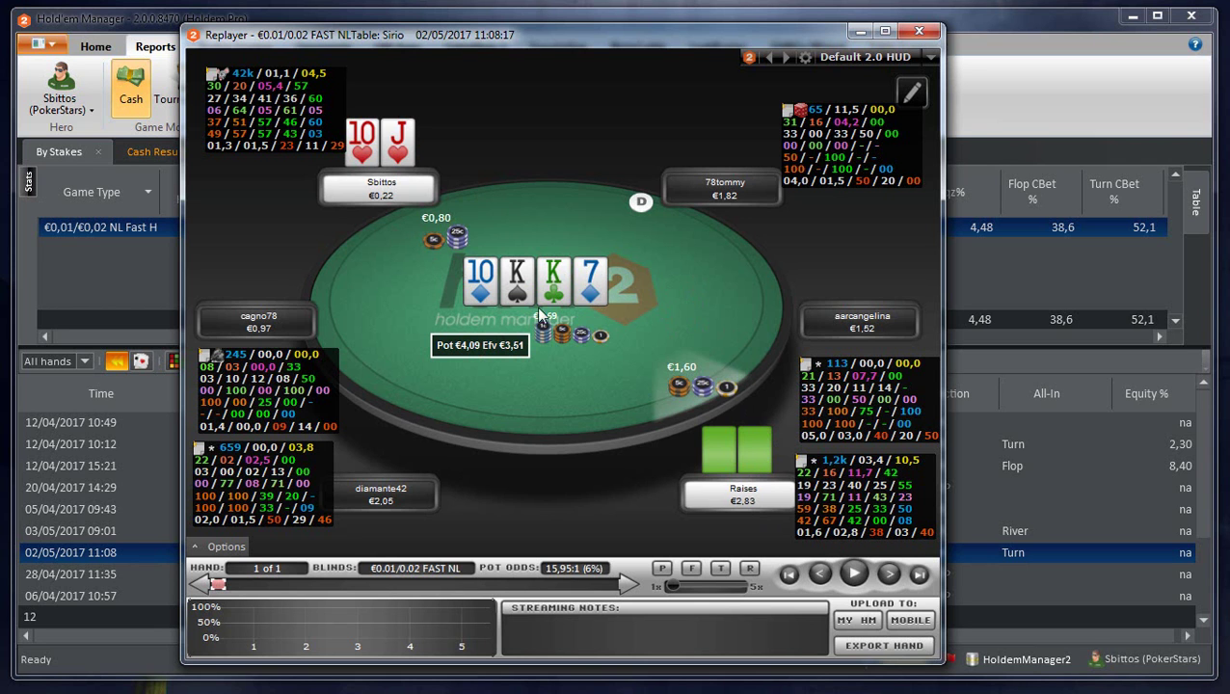
Step: Advance the jack-ten hand through the turn all-in and river to the showdown, and close the replayer
click(888, 575)
click(888, 575)
click(888, 575)
click(888, 575)
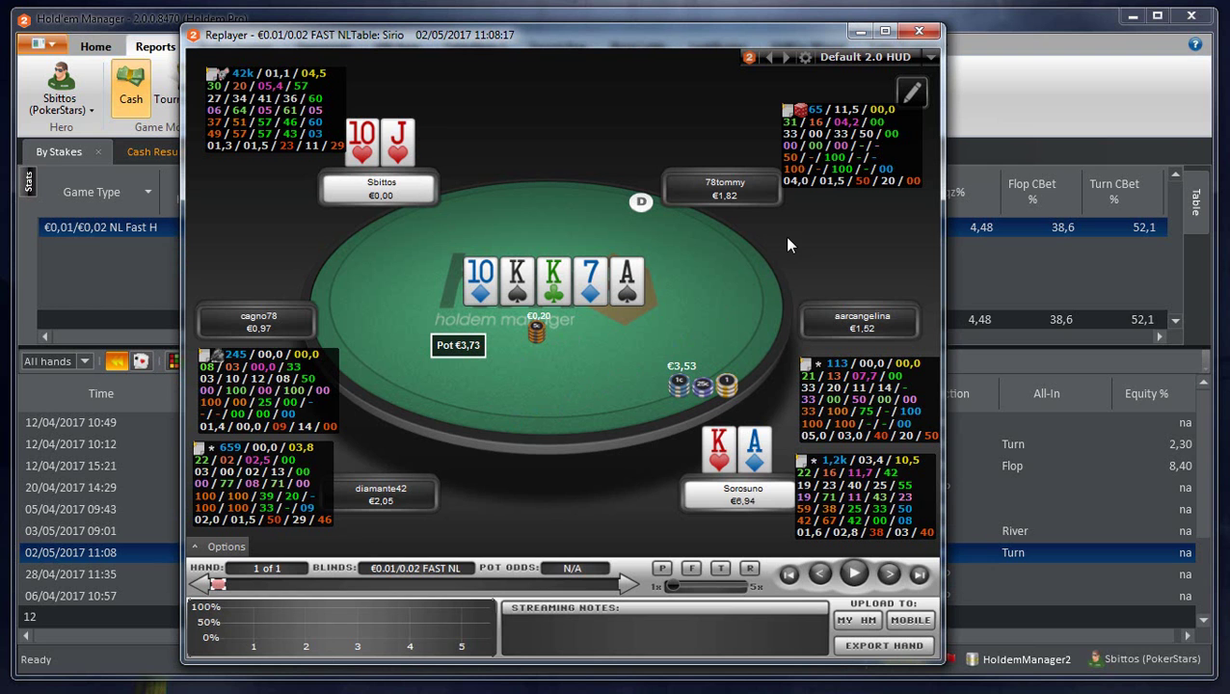
click(921, 32)
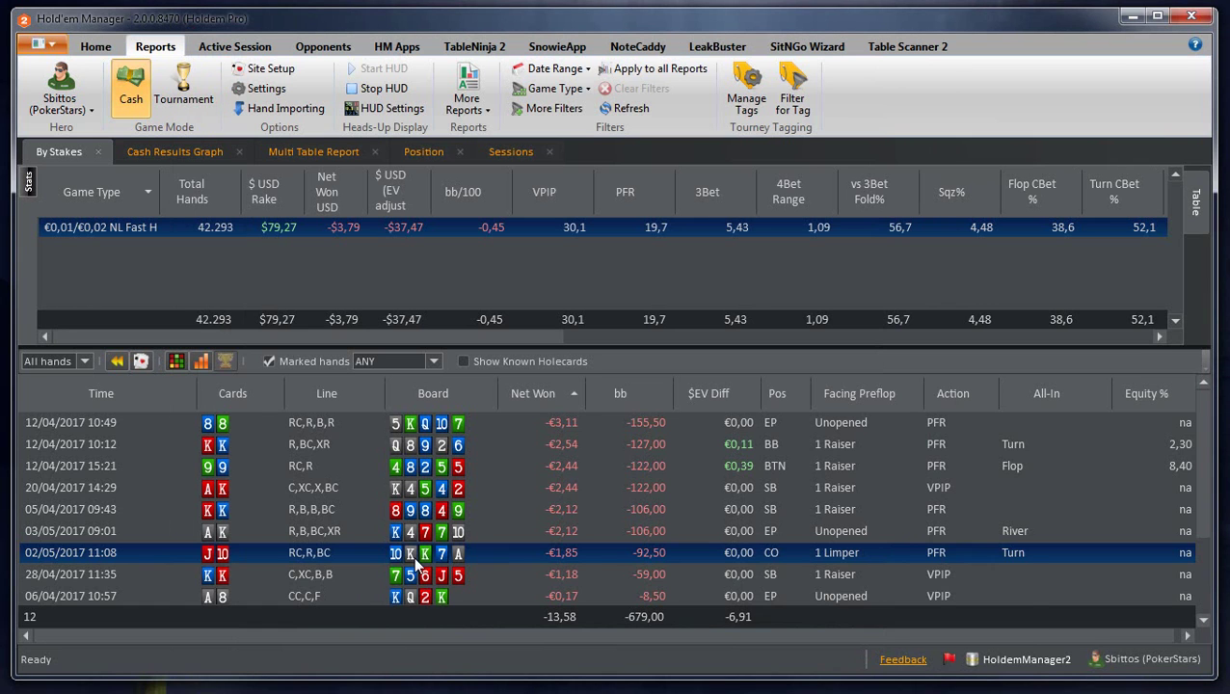
Step: Open the pocket kings hand from 28/04/2017 11:35 in the replayer and step through the preflop action to the hero's call
scroll(417, 564, down, 2)
double_click(473, 487)
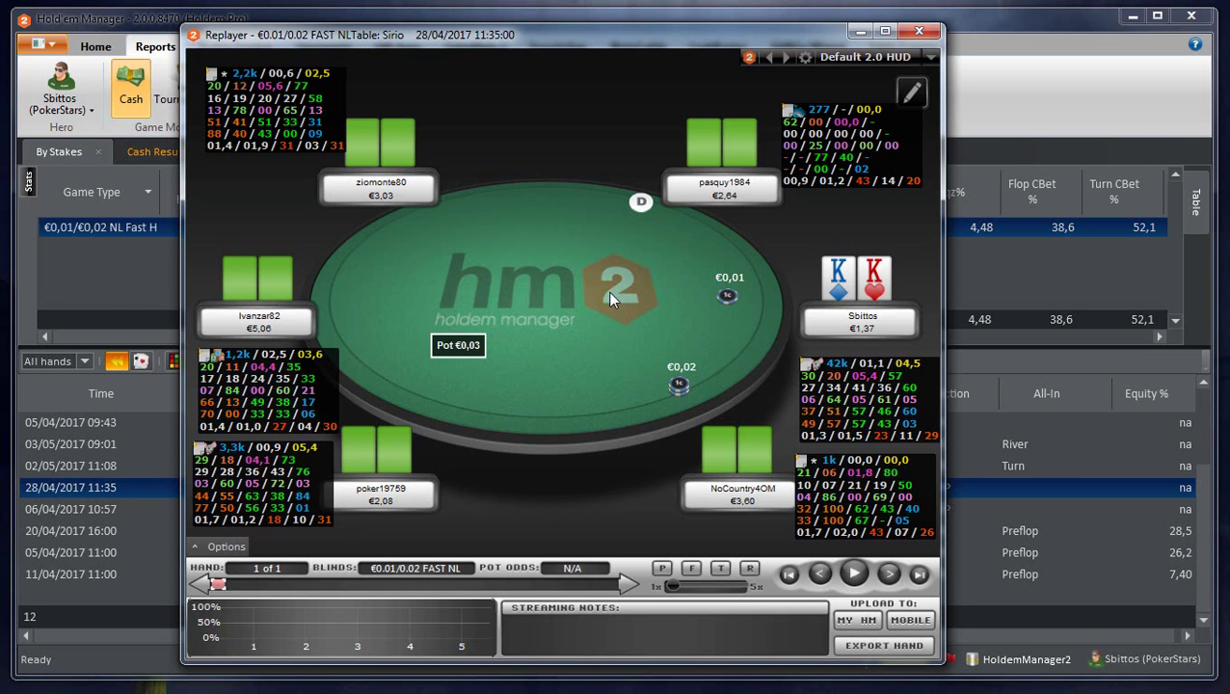
click(898, 575)
click(898, 576)
click(898, 576)
click(899, 576)
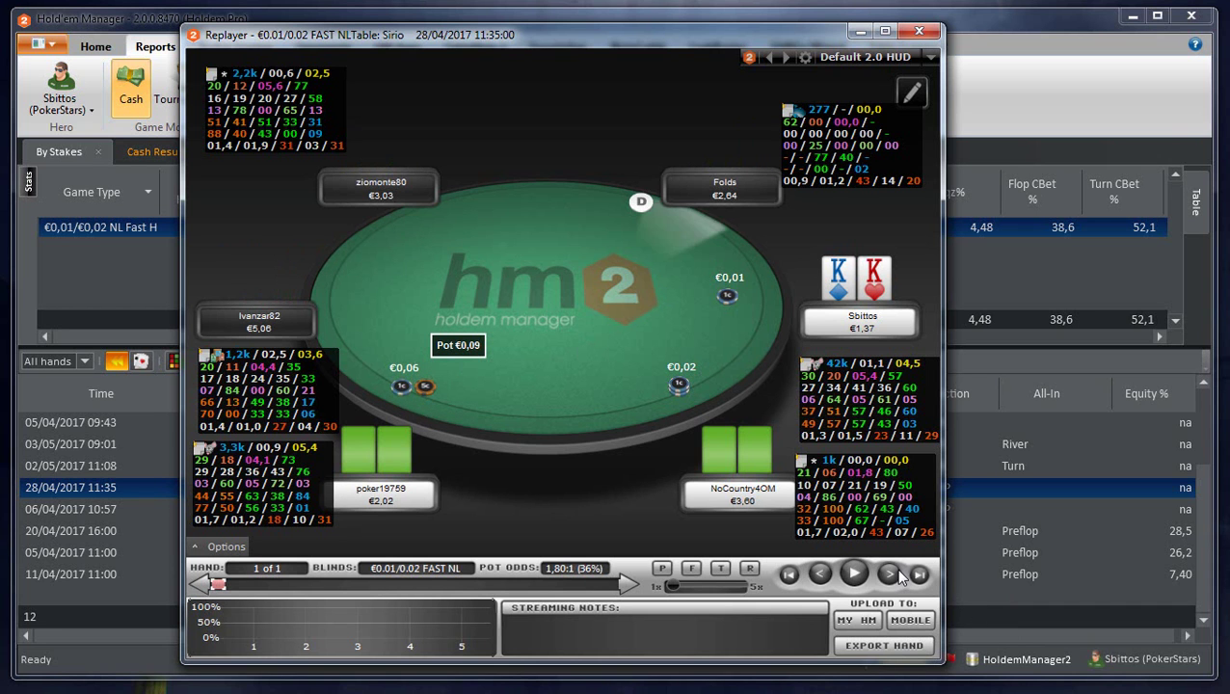
click(899, 576)
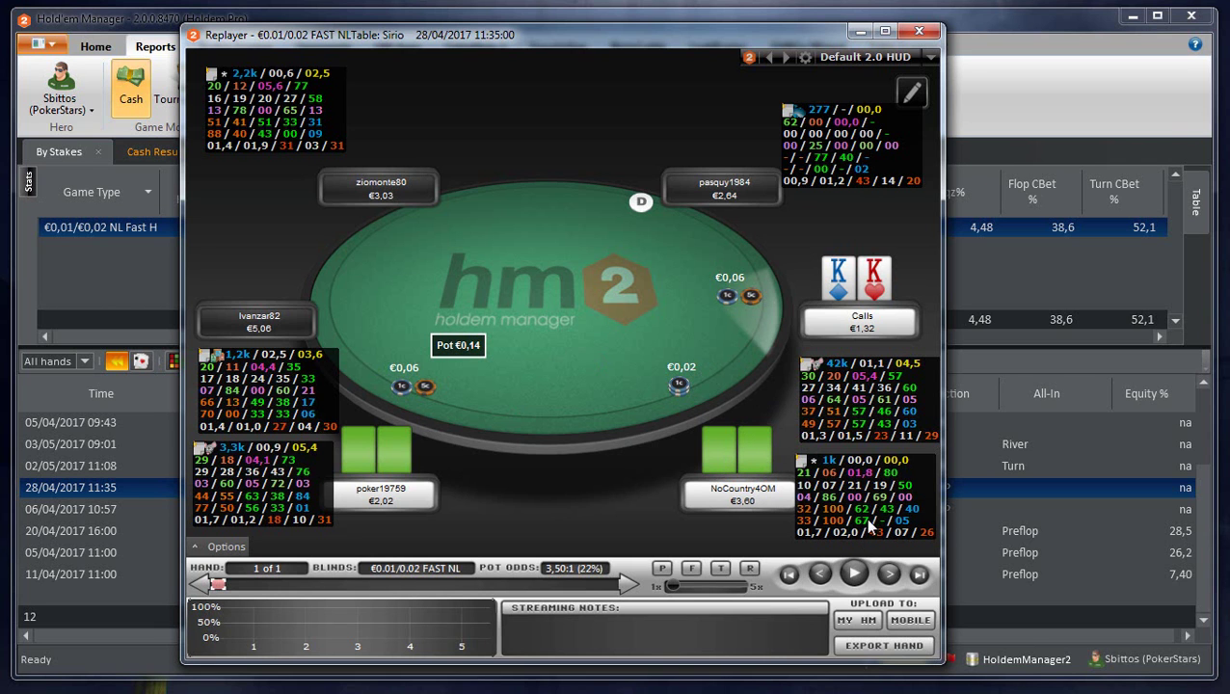
Step: Step the pocket kings hand from the big blind's preflop fold through the flop action to the turn card
click(889, 576)
click(889, 575)
click(889, 576)
click(889, 575)
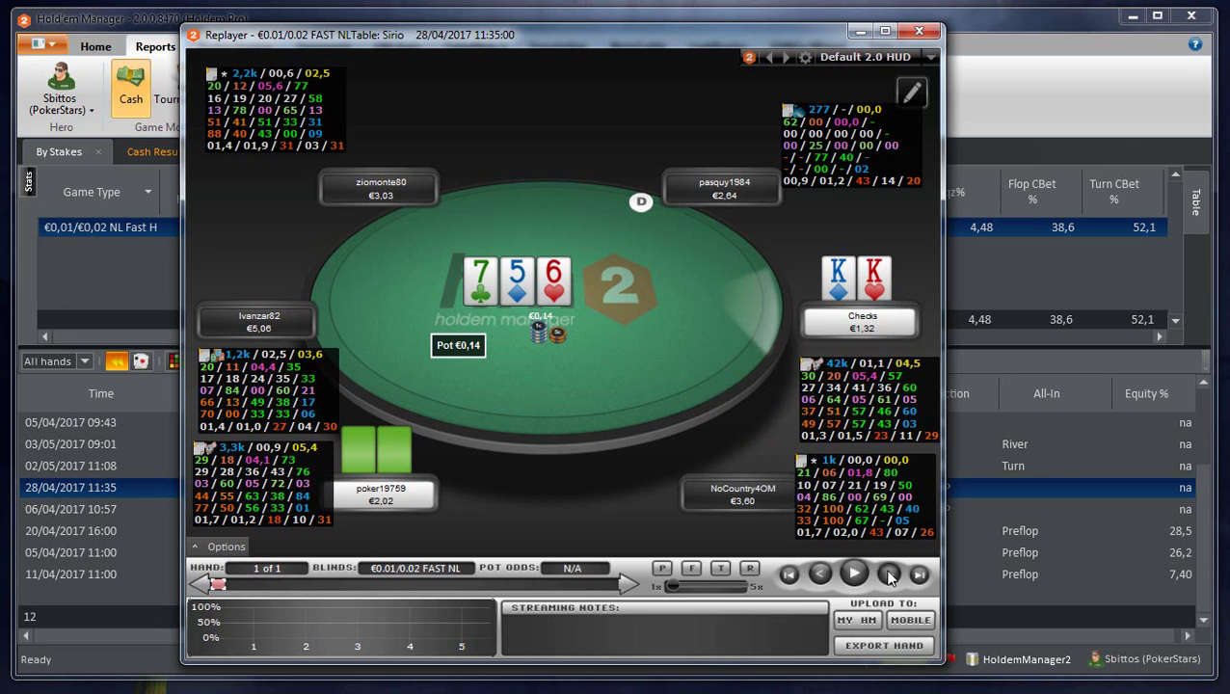
click(889, 576)
click(888, 576)
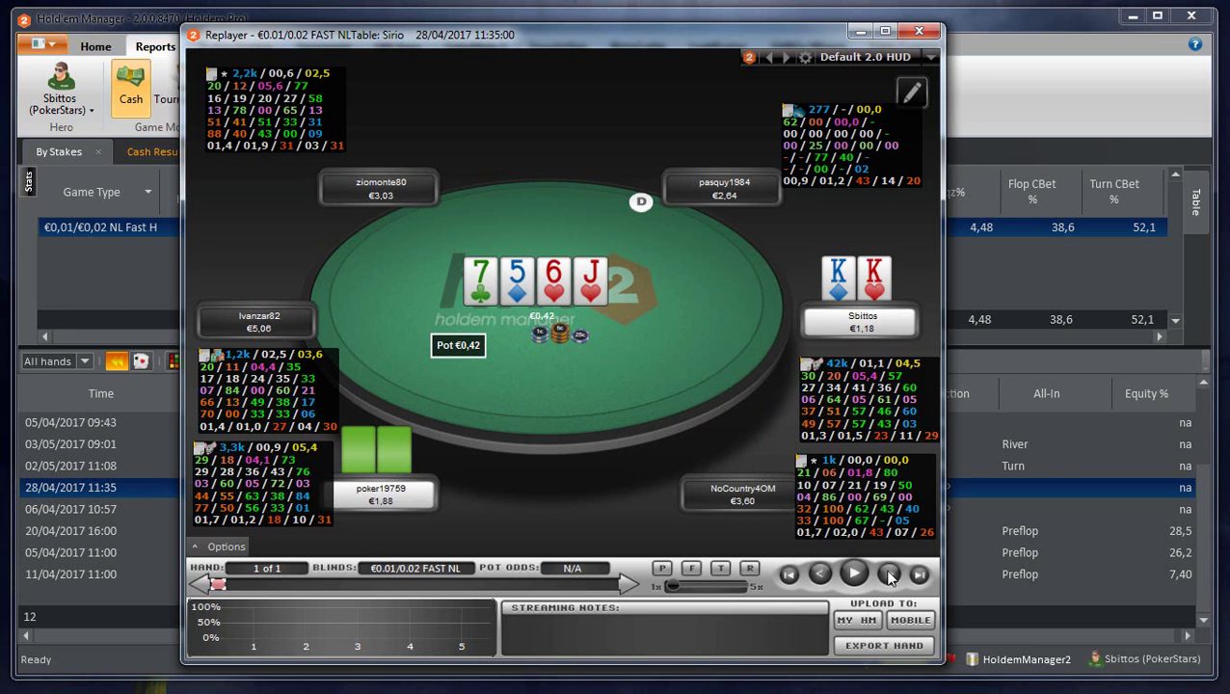
Step: Advance the pocket kings hand through the turn and river betting to the showdown, and close the replayer
click(889, 576)
click(888, 575)
click(888, 576)
click(889, 575)
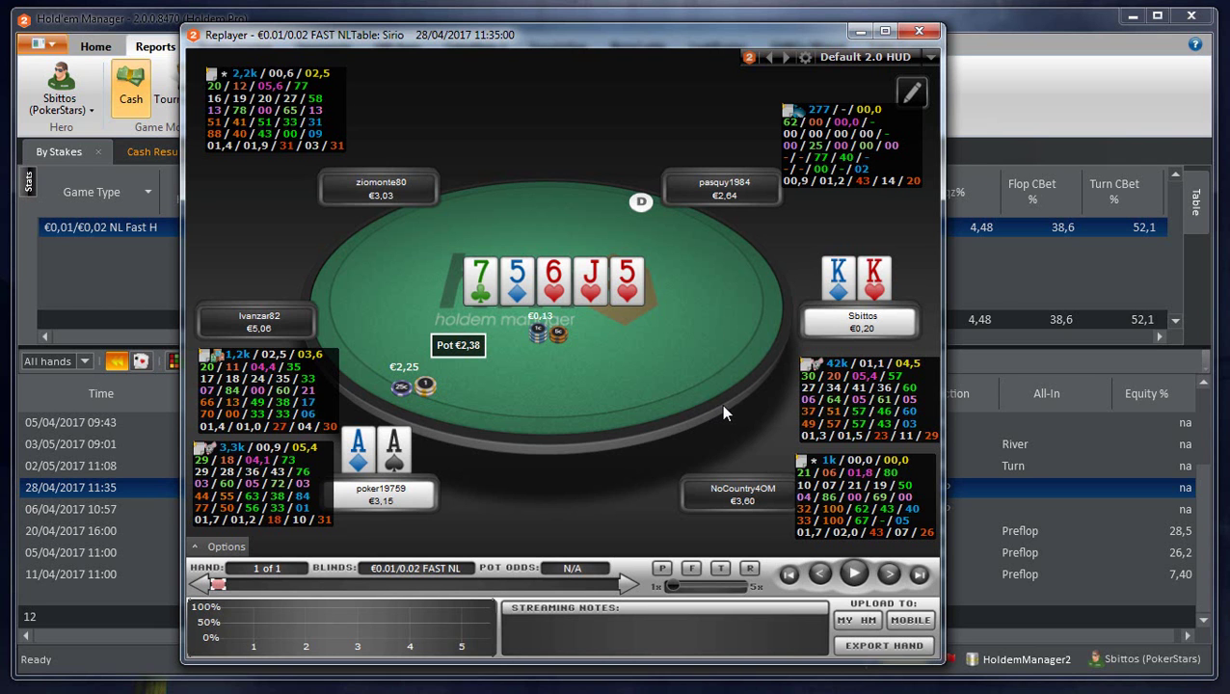
click(919, 32)
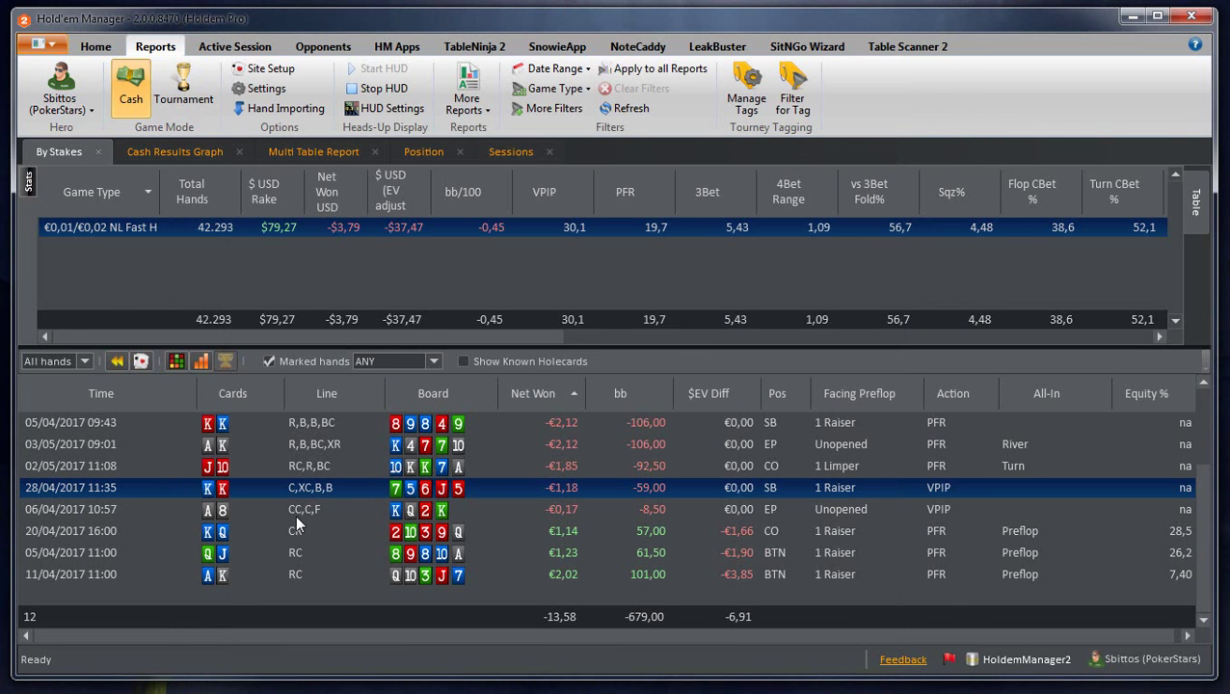
Step: Open the ace-eight hand from 06/04/2017 10:57 in the replayer and step through the preflop action to the big blind's fold
double_click(296, 511)
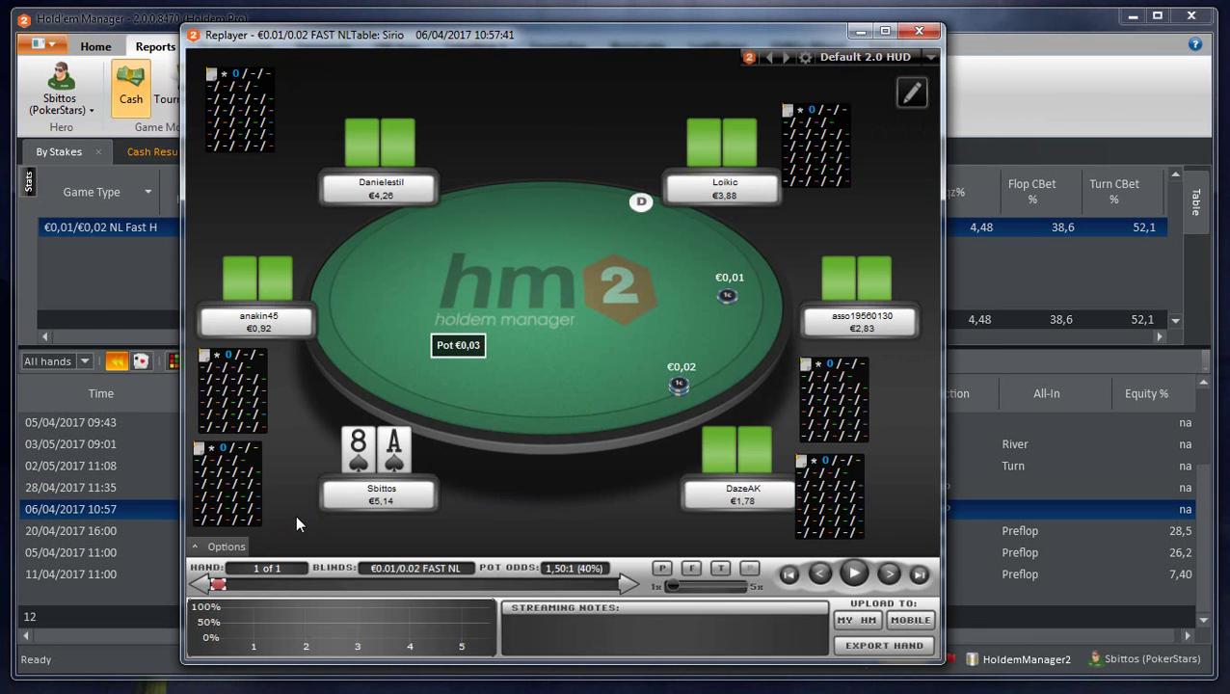
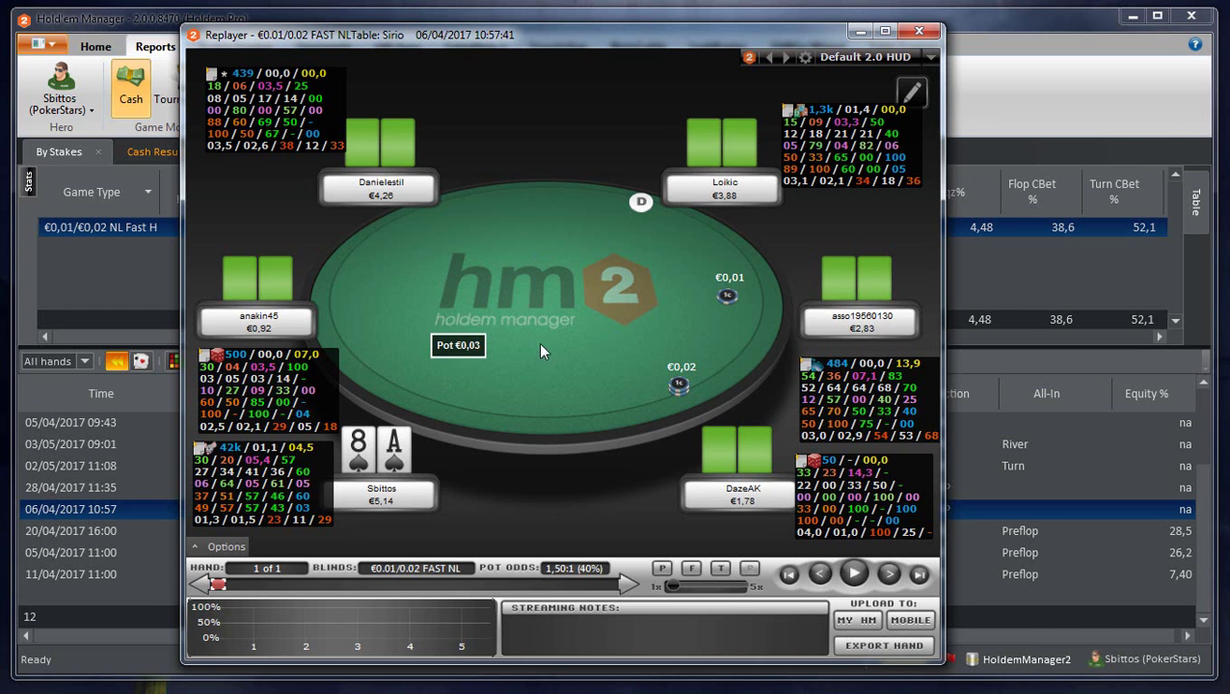
click(892, 575)
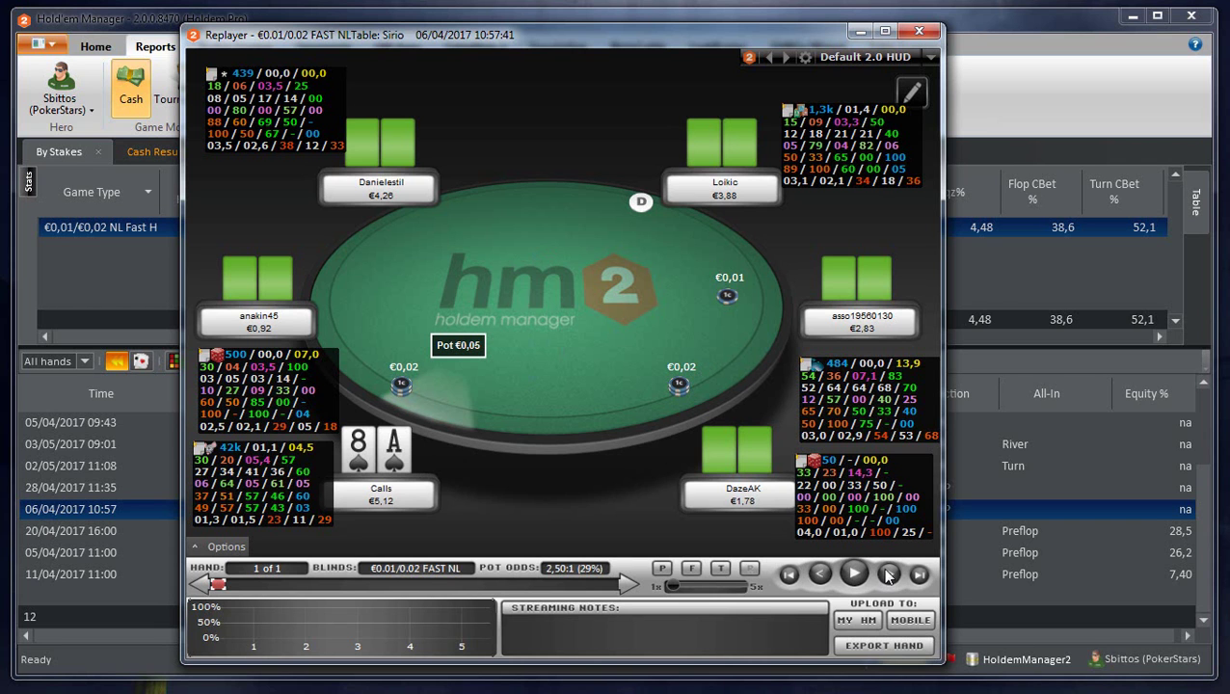
click(889, 575)
click(889, 575)
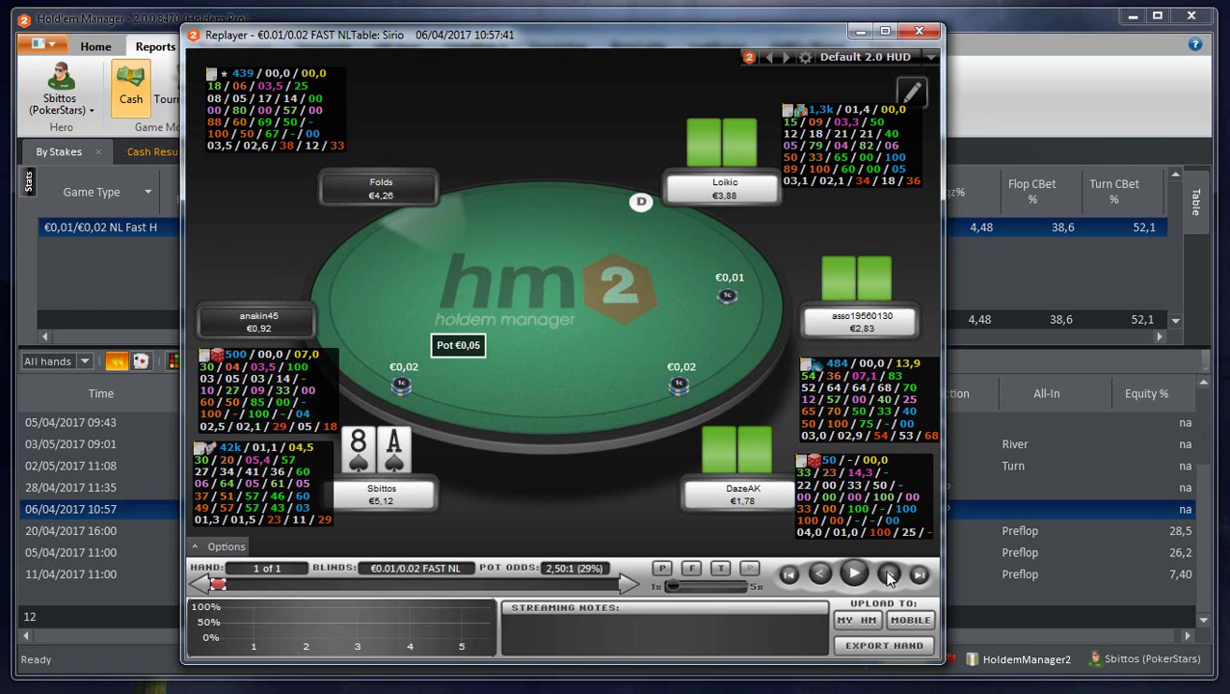
click(889, 576)
click(889, 576)
click(889, 575)
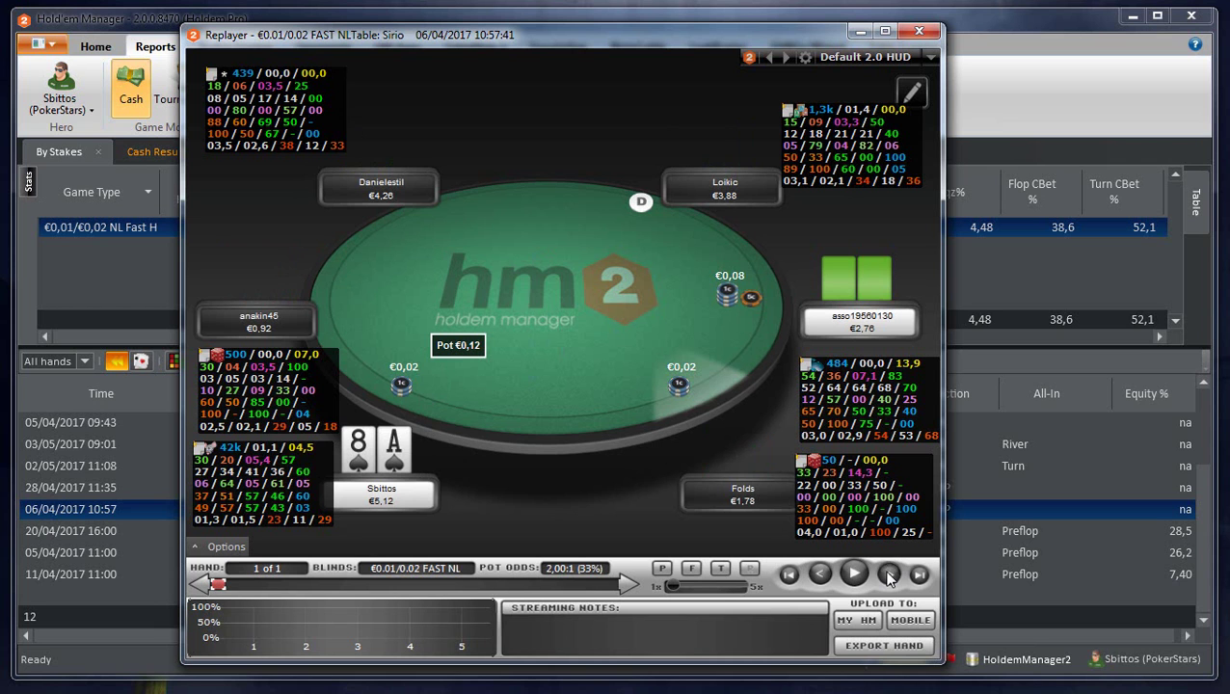
Step: Advance the ace-eight hand from the hero's preflop decision through the flop to the turn fold, and close the replayer
click(889, 575)
click(889, 576)
click(889, 576)
click(889, 576)
click(889, 576)
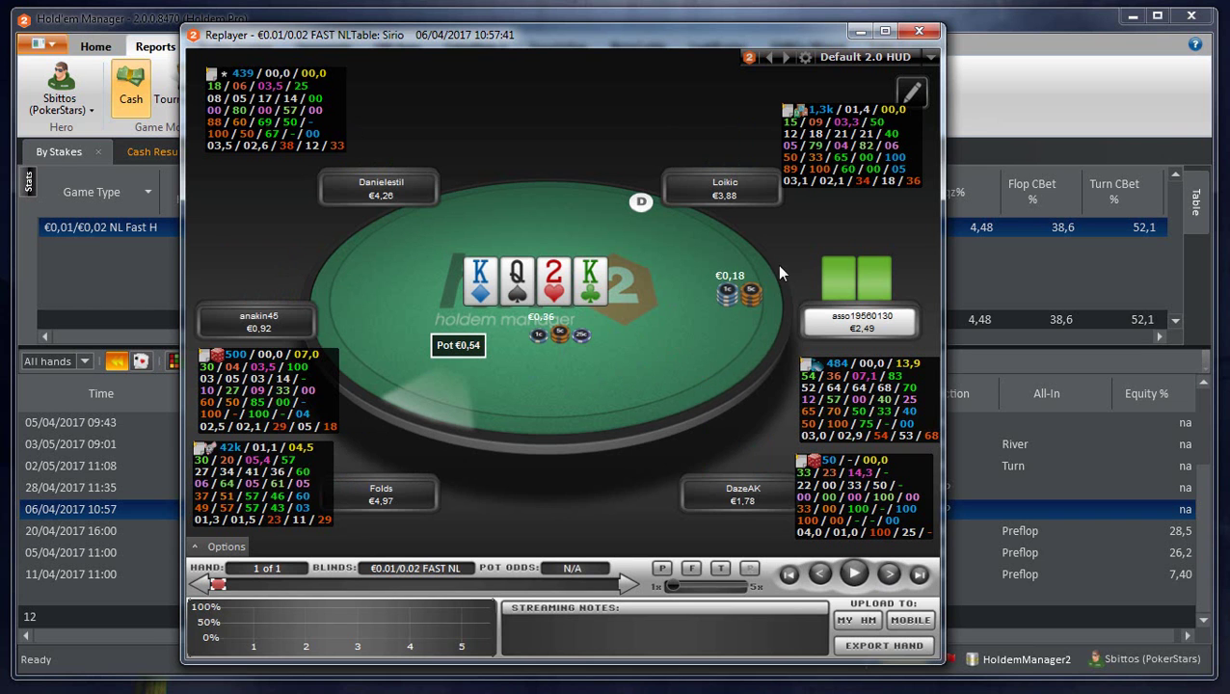
click(918, 31)
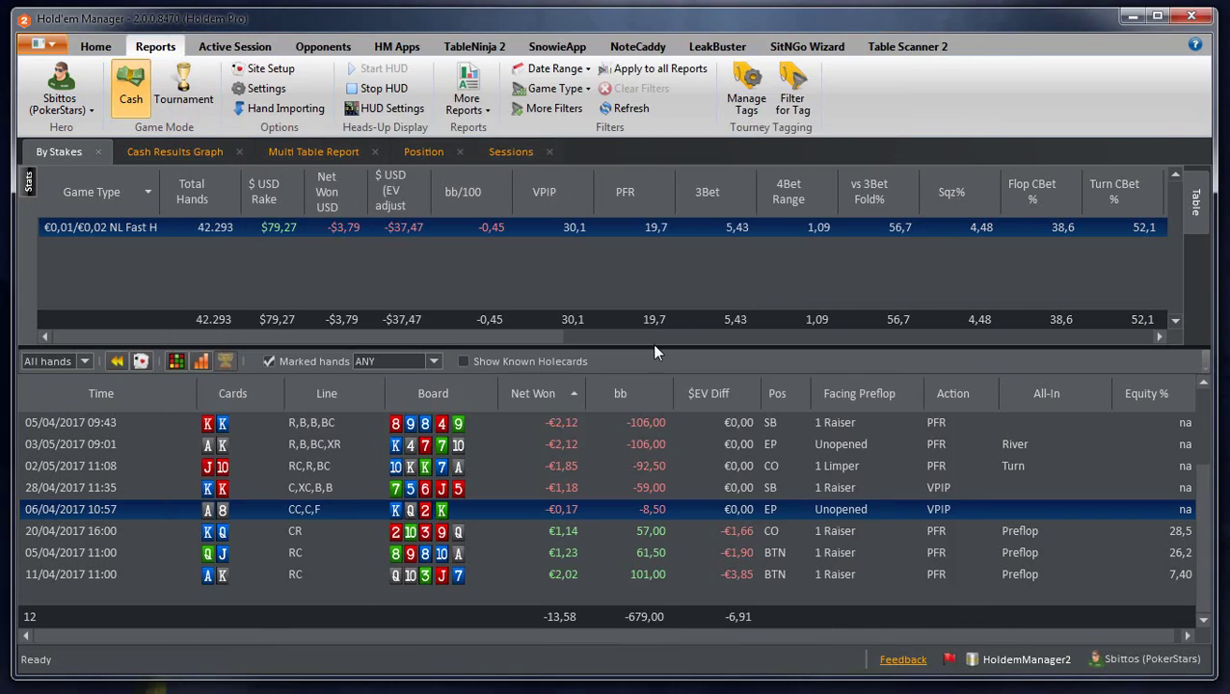
Step: Open the king-queen hand from 20/04/2017 16:00 in the replayer and step through the preflop action to the button's re-raise
double_click(421, 531)
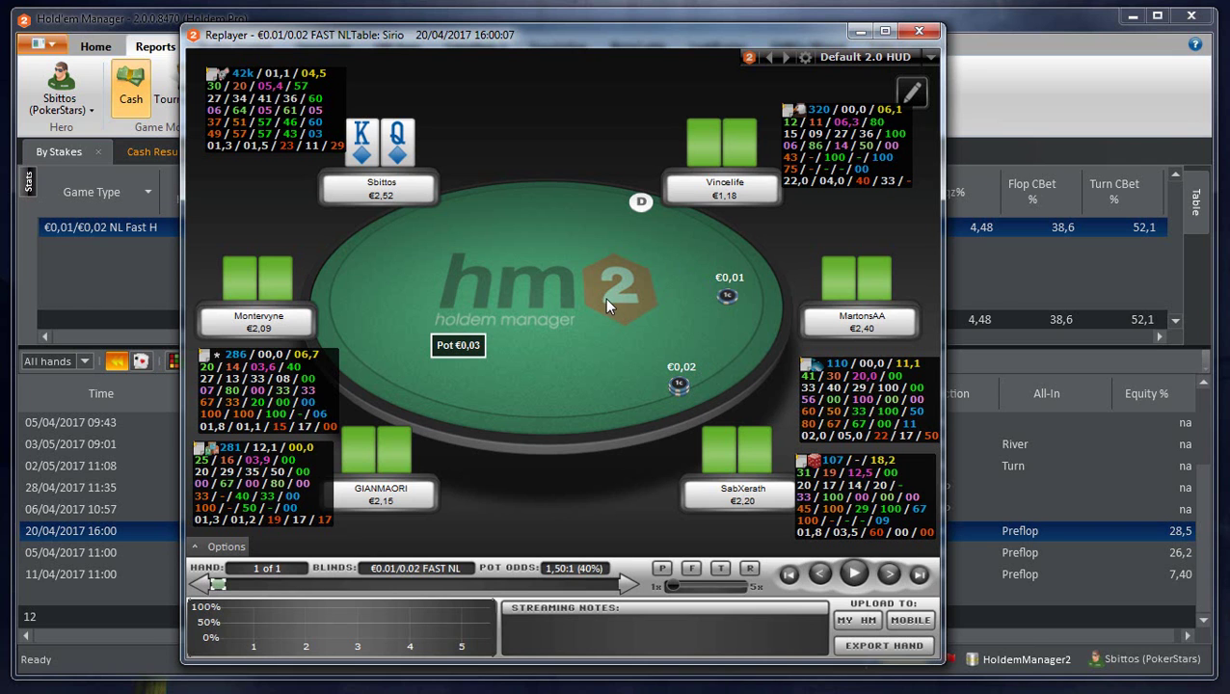
click(890, 574)
click(890, 575)
click(890, 574)
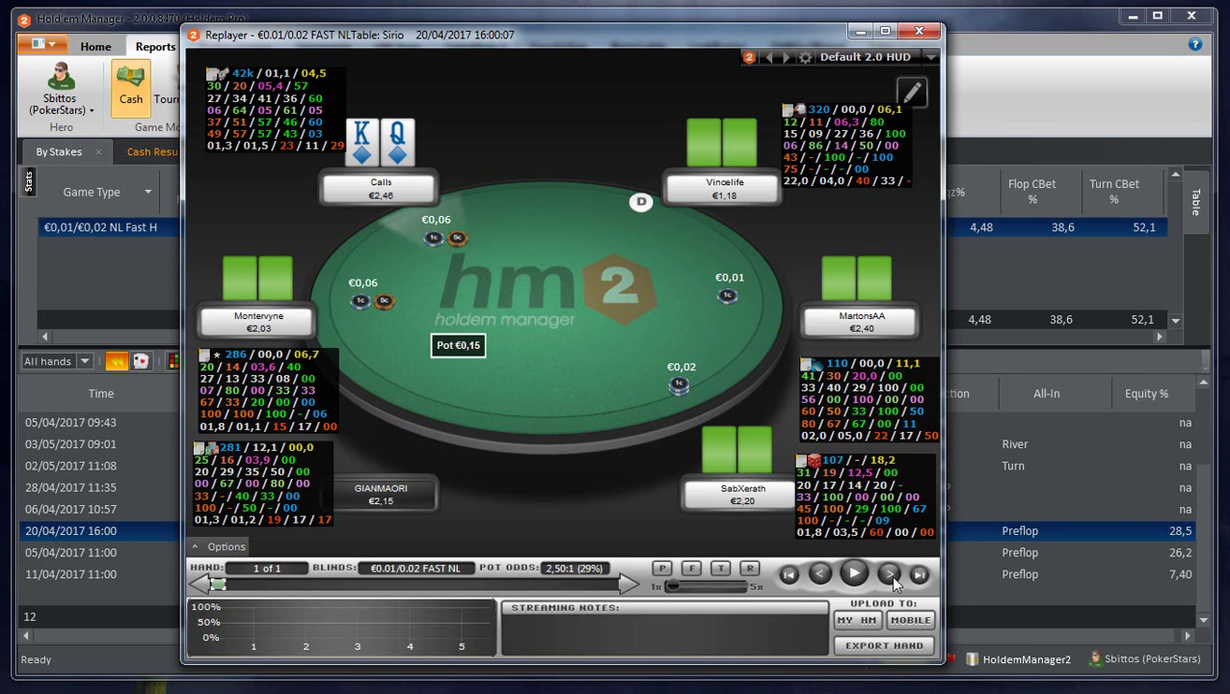
click(889, 576)
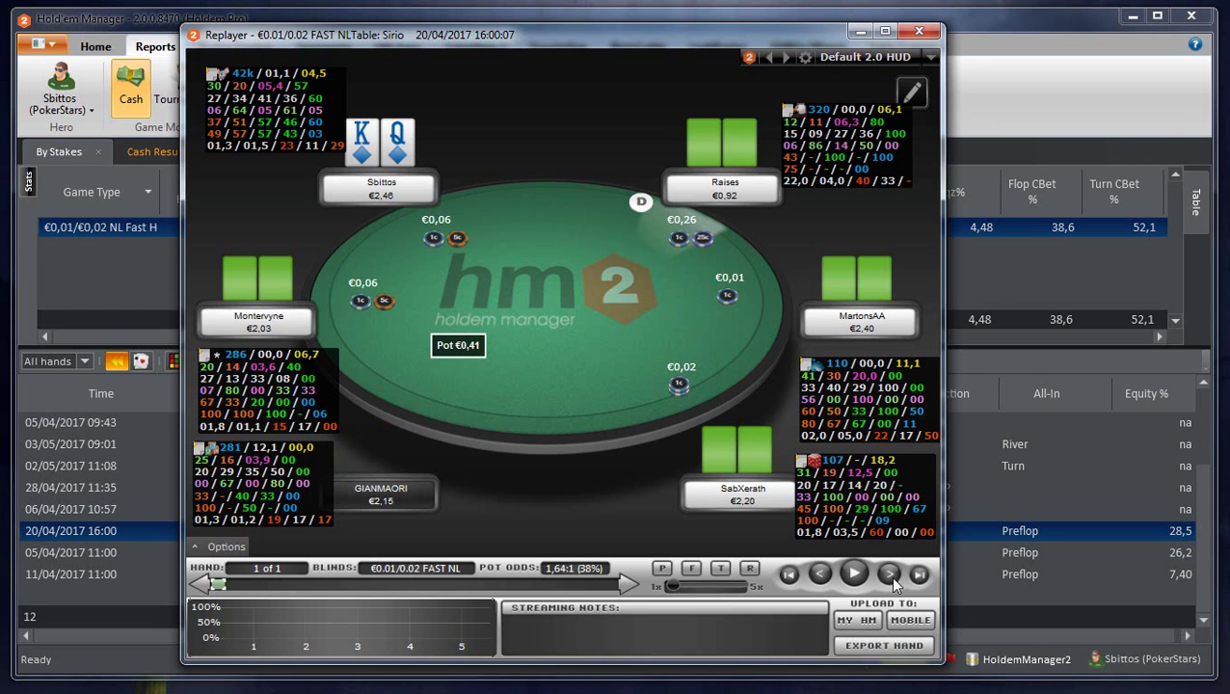
Step: Step the king-queen hand from the blinds' folds through the hero's preflop all-in and the button's call to the showdown
click(890, 575)
click(890, 576)
click(890, 576)
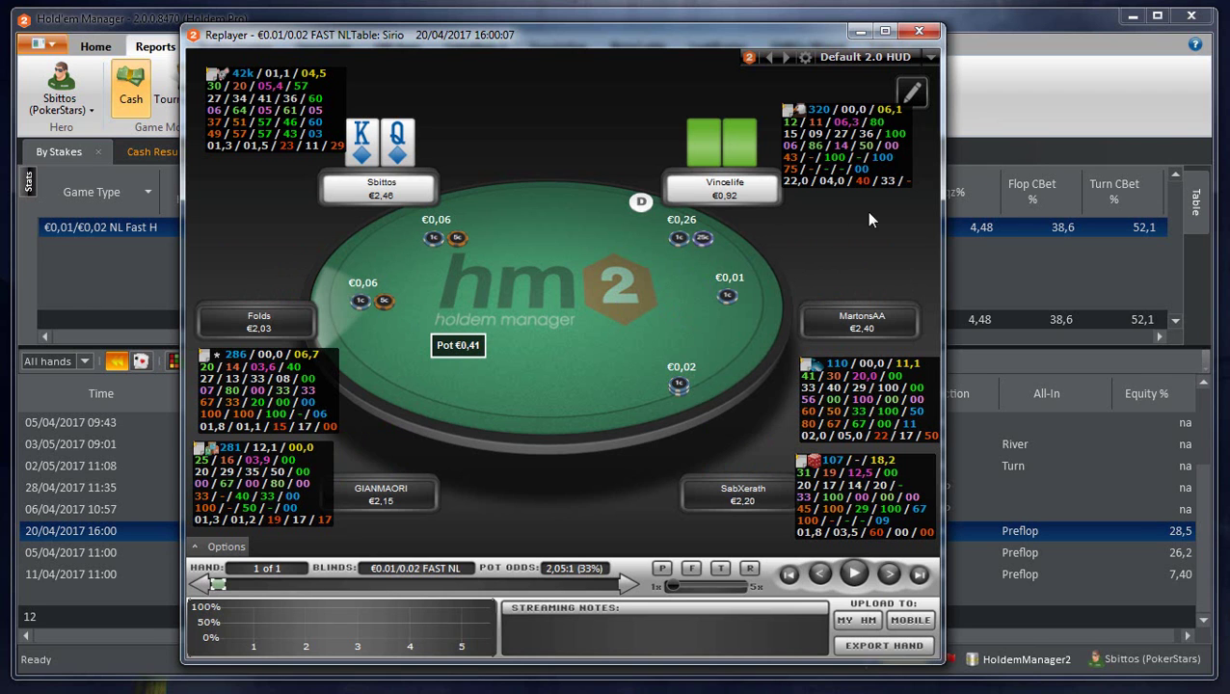
click(889, 575)
click(889, 574)
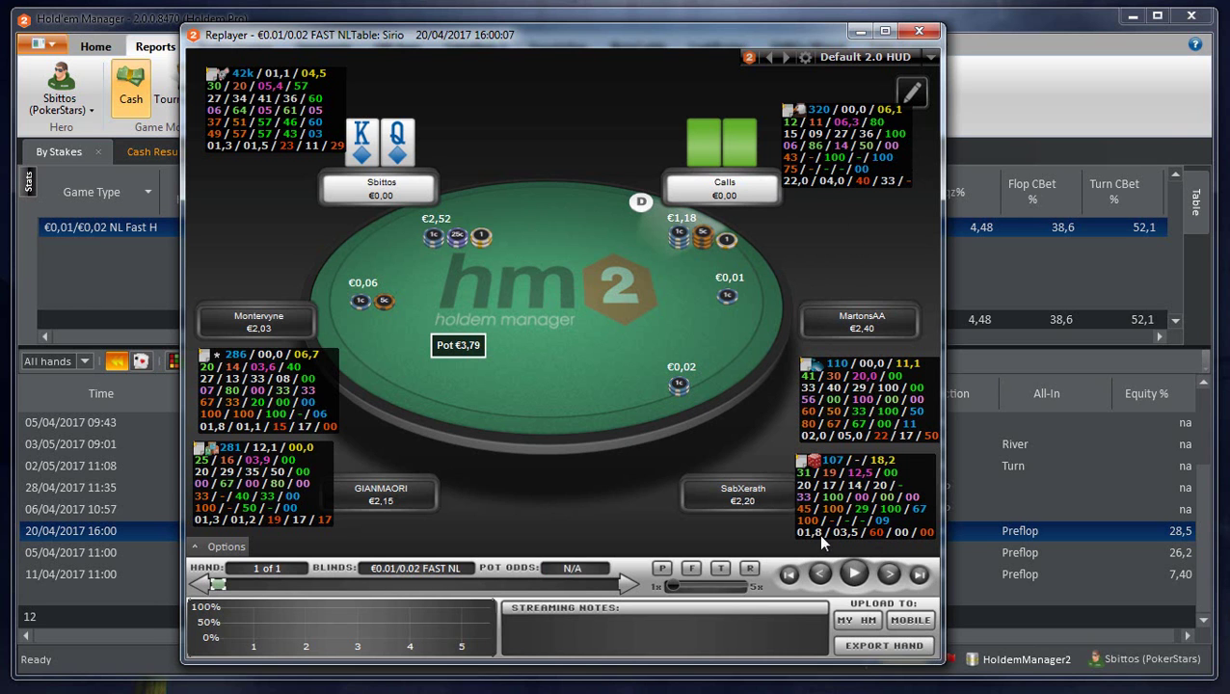
click(889, 574)
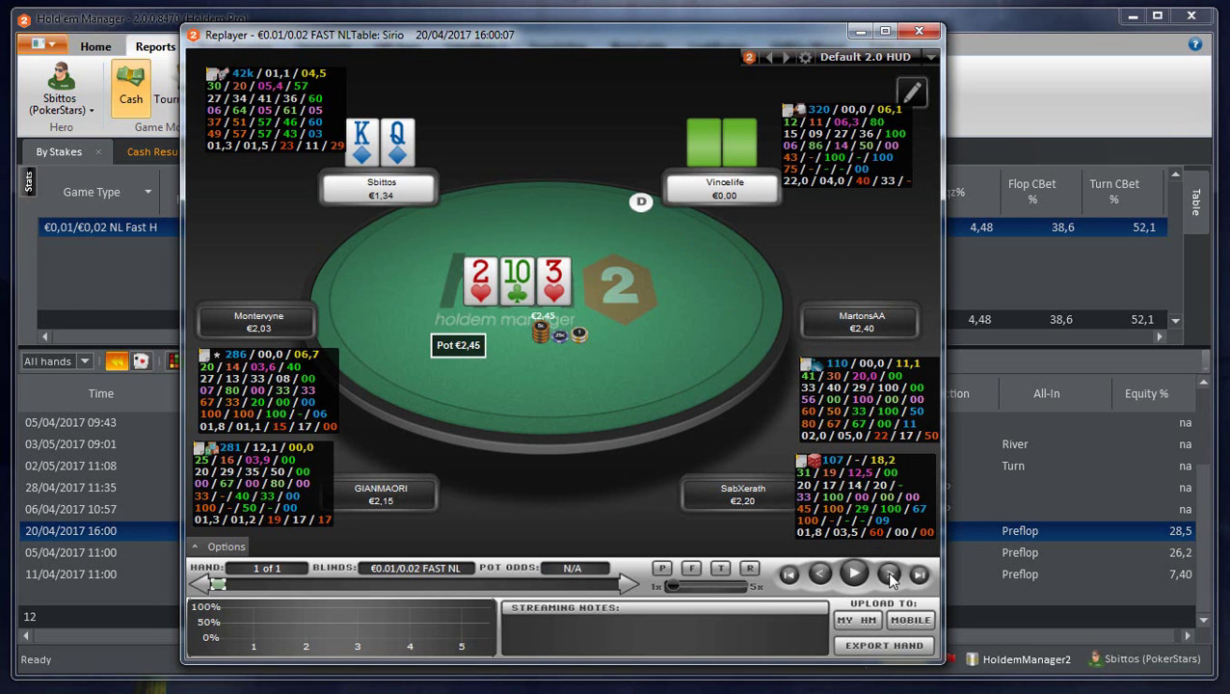
click(888, 575)
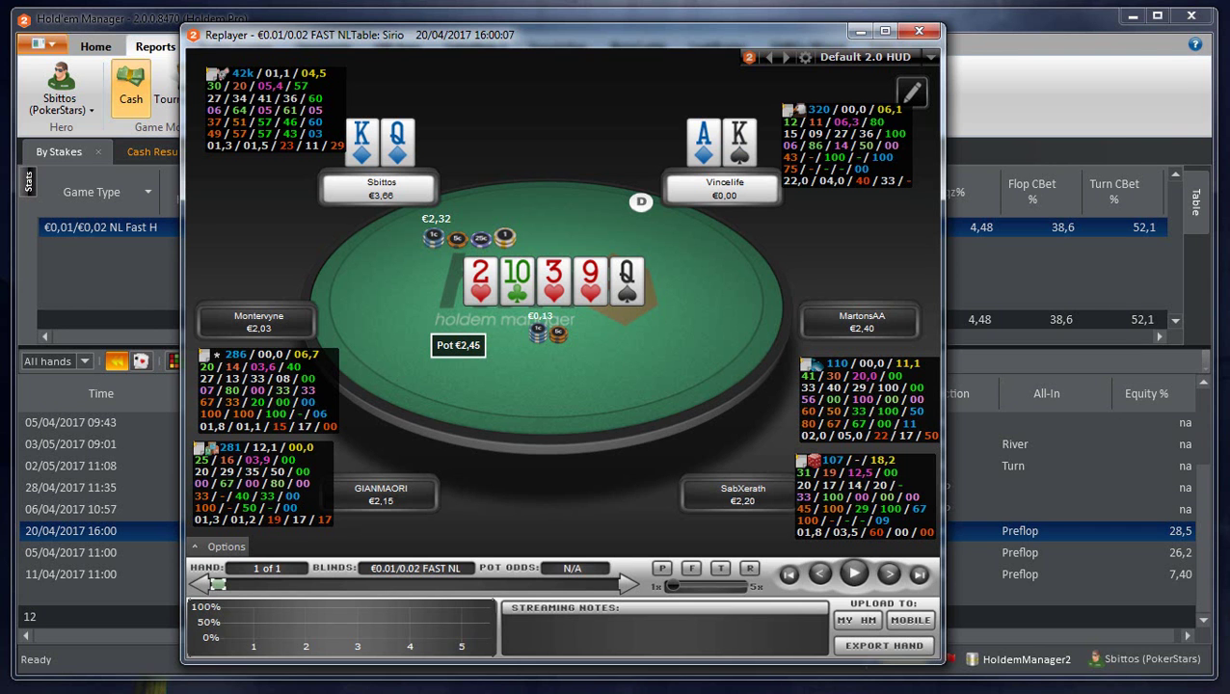
Step: Switch to Equilab and set the MP2 hand range to TT+, AQs+, AQo+
key(alt+Tab)
mouse_move(534, 183)
mouse_down()
mouse_move(531, 155)
mouse_move(582, 154)
mouse_up()
click(530, 206)
click(557, 182)
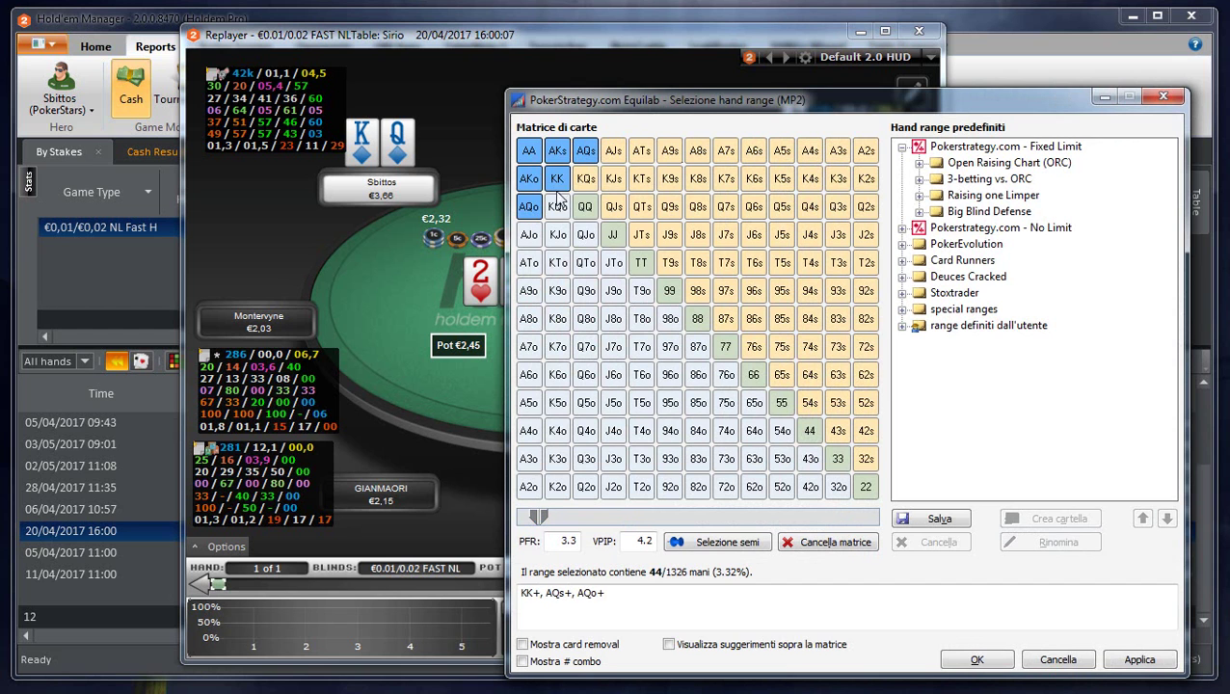
click(585, 206)
click(613, 234)
click(637, 260)
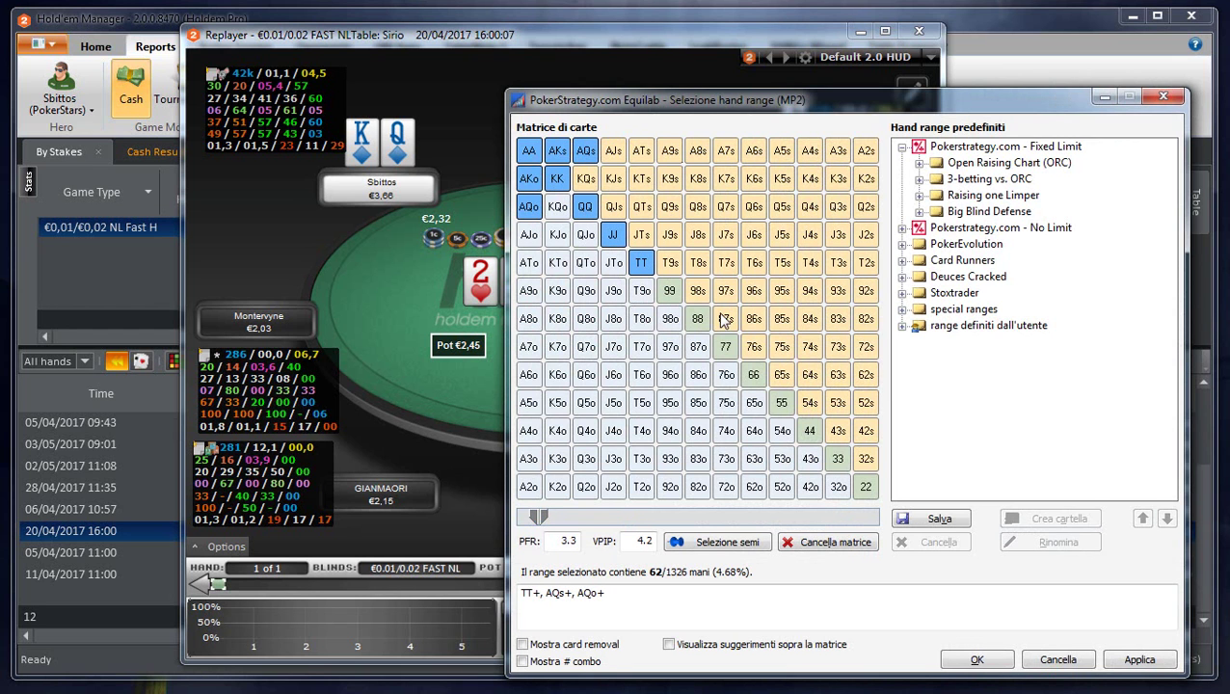
click(977, 660)
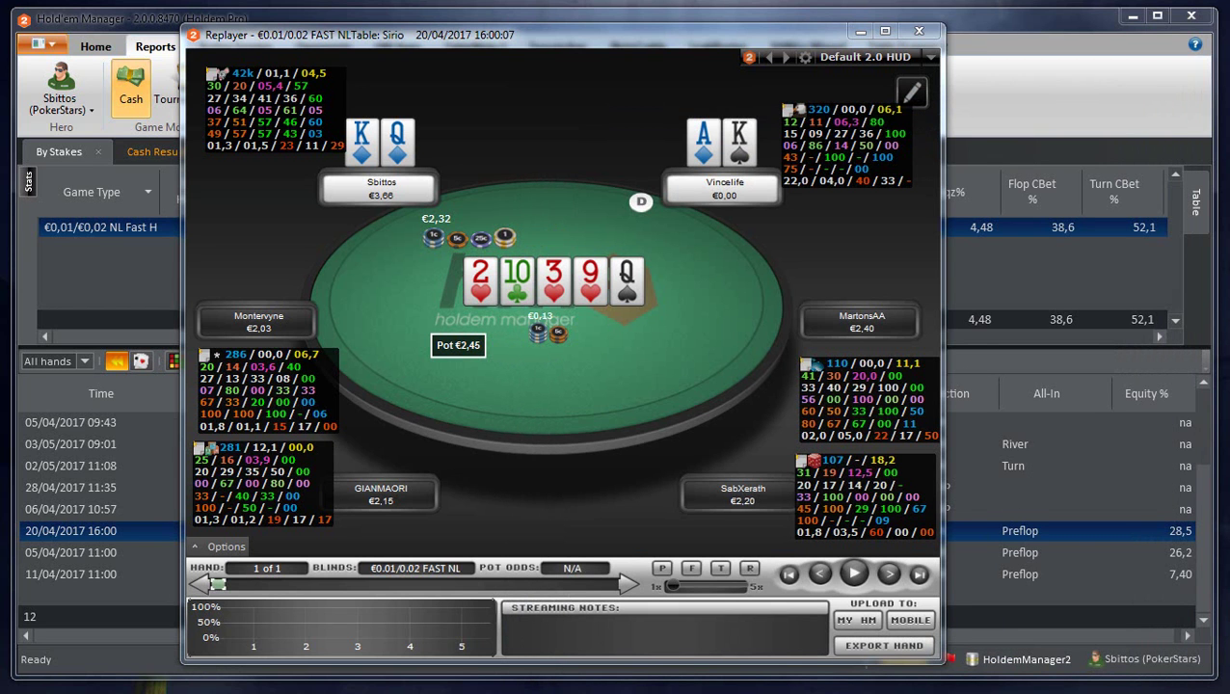
Step: Evaluate the equity of TT+, AQs+, AQo+ against KdQd in Equilab, then return to the replayer and close it
drag(863, 313, 697, 195)
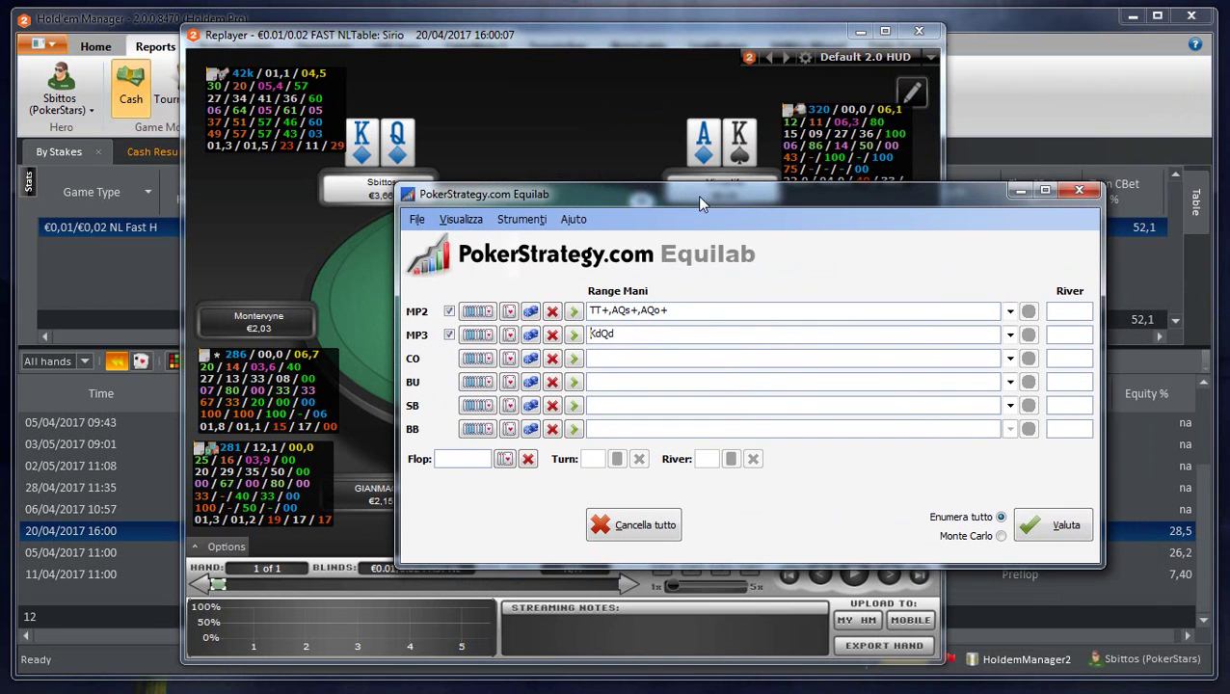
click(1067, 528)
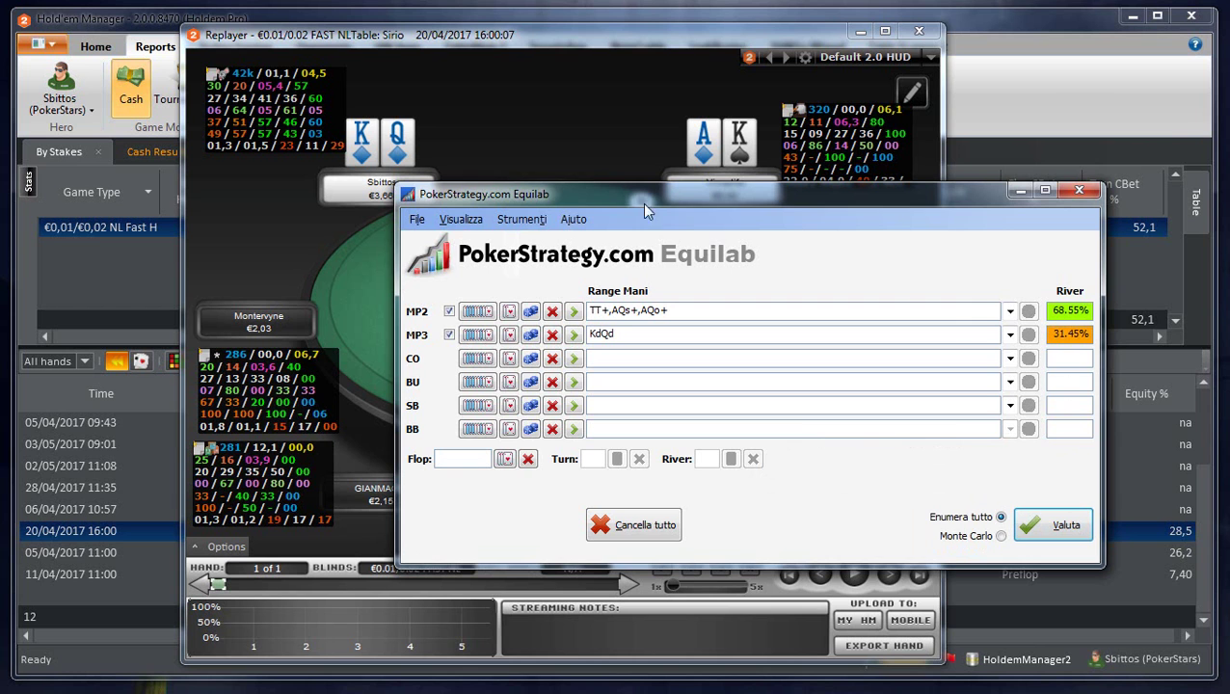
click(539, 104)
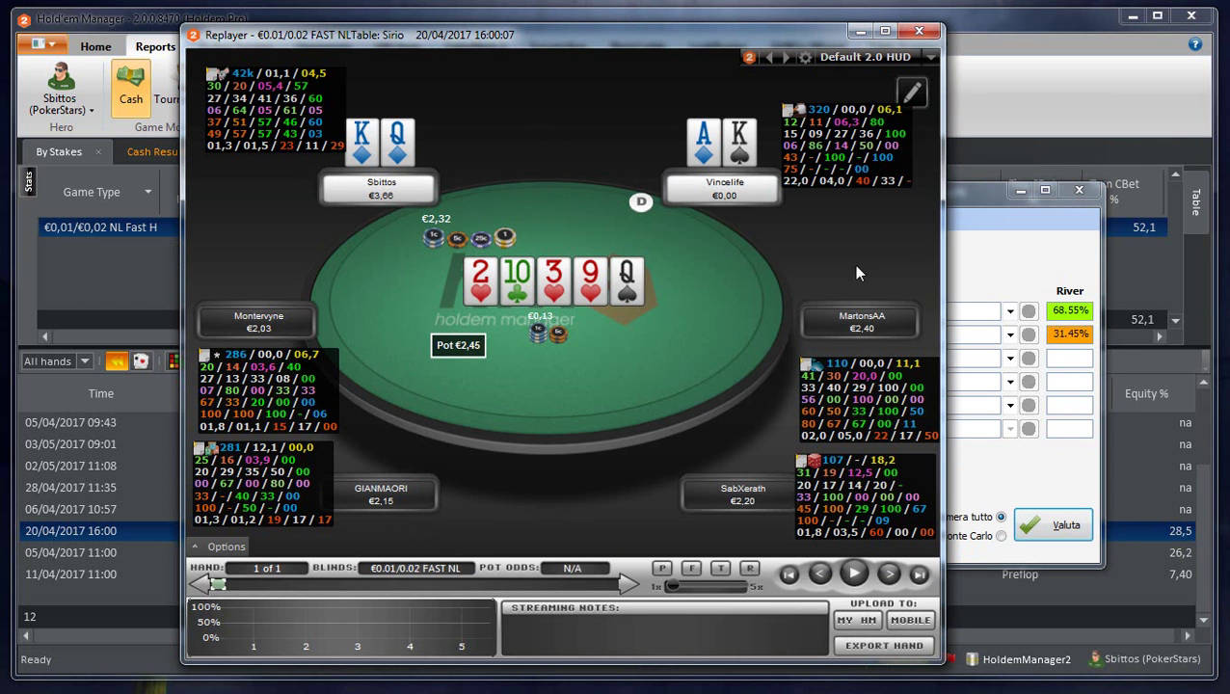
click(1079, 190)
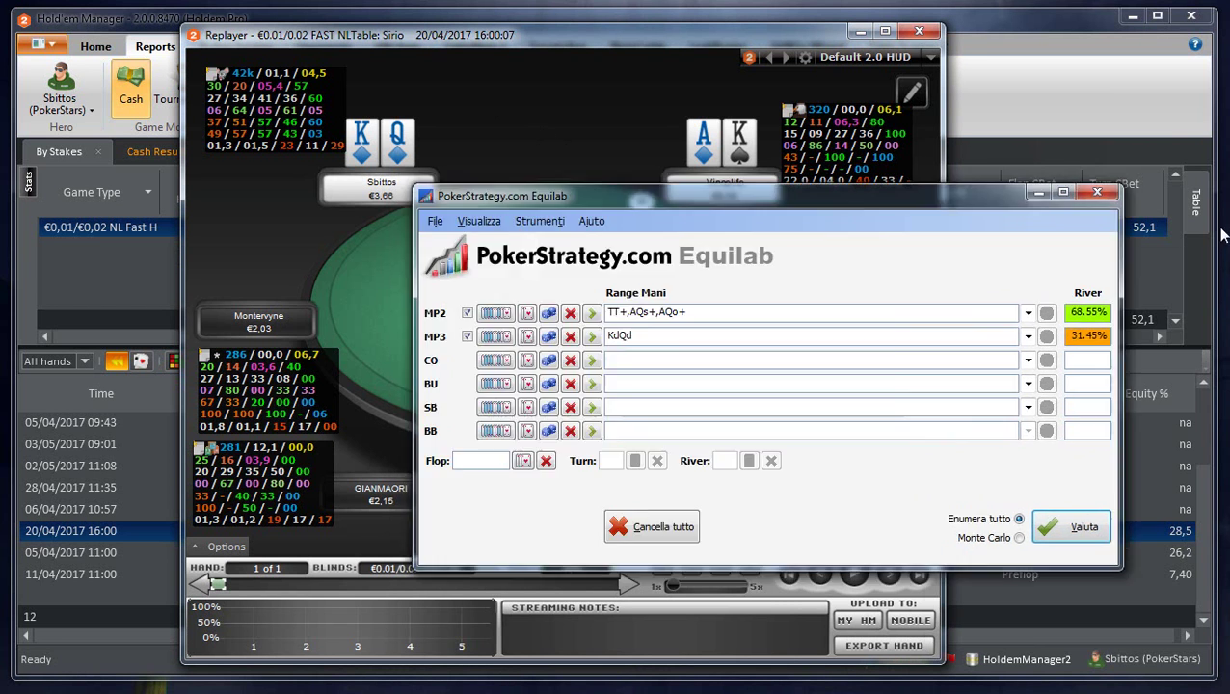
click(918, 34)
Step: Open the queen-jack hand from 05/04/2017 11:00 in the replayer and step through the preflop action to the hero's re-raise
double_click(377, 551)
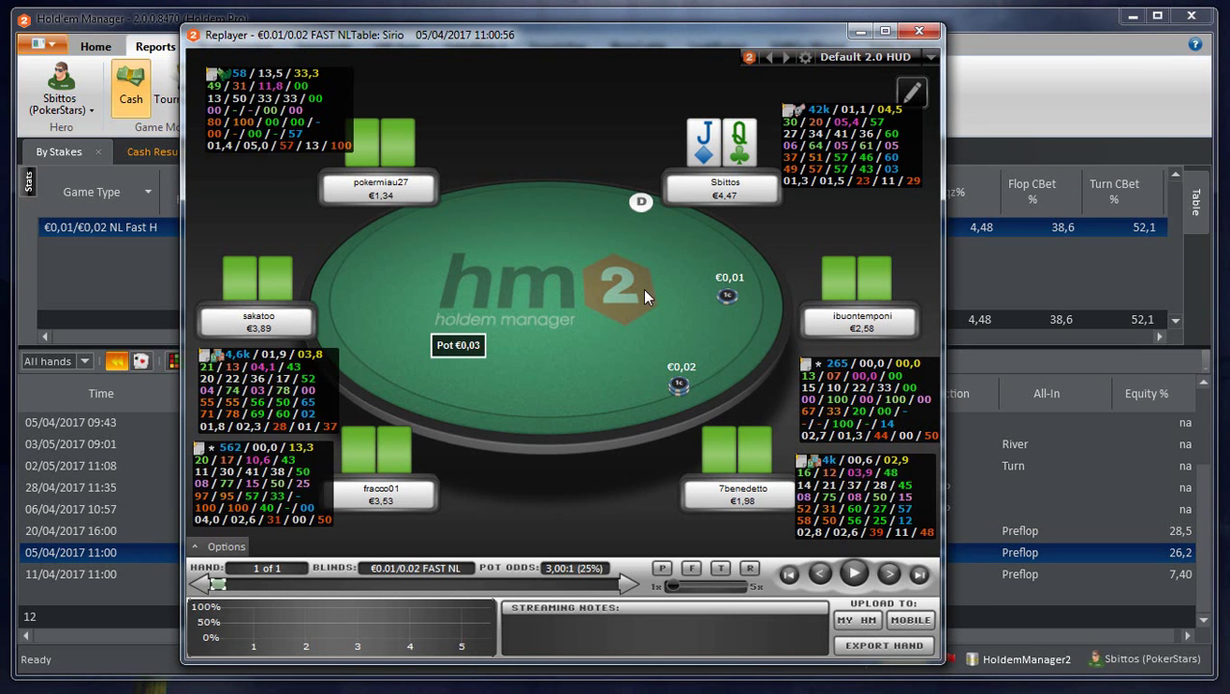
click(885, 575)
click(885, 576)
click(885, 576)
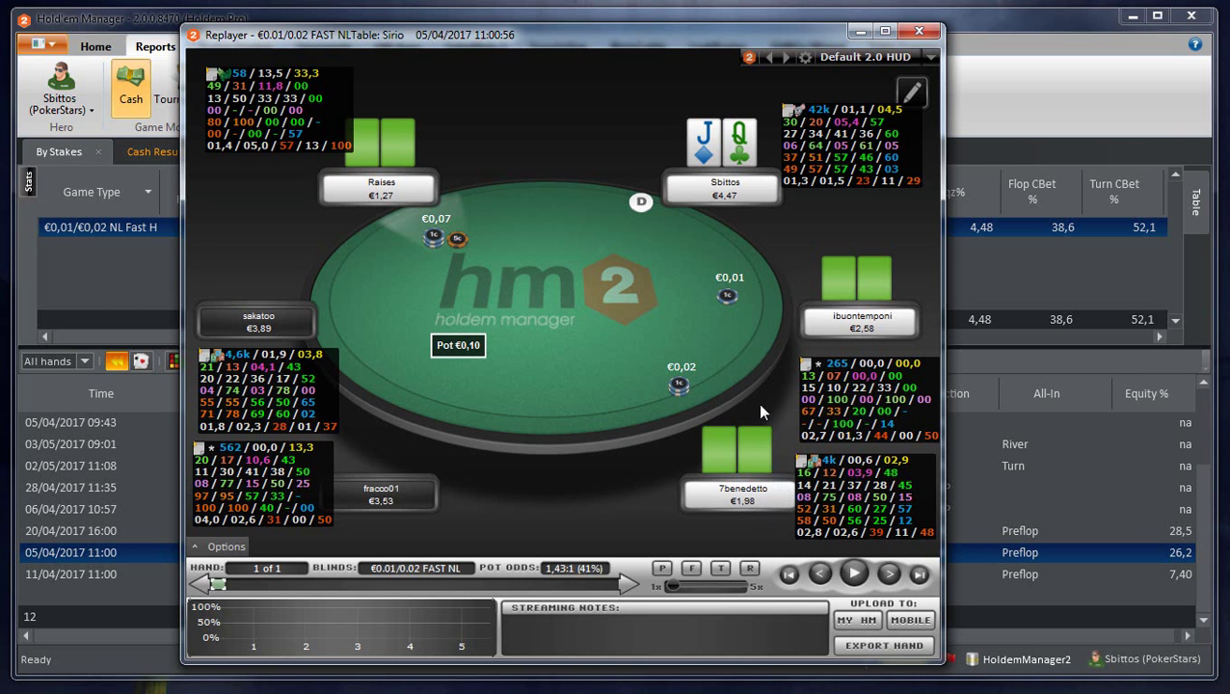
click(883, 574)
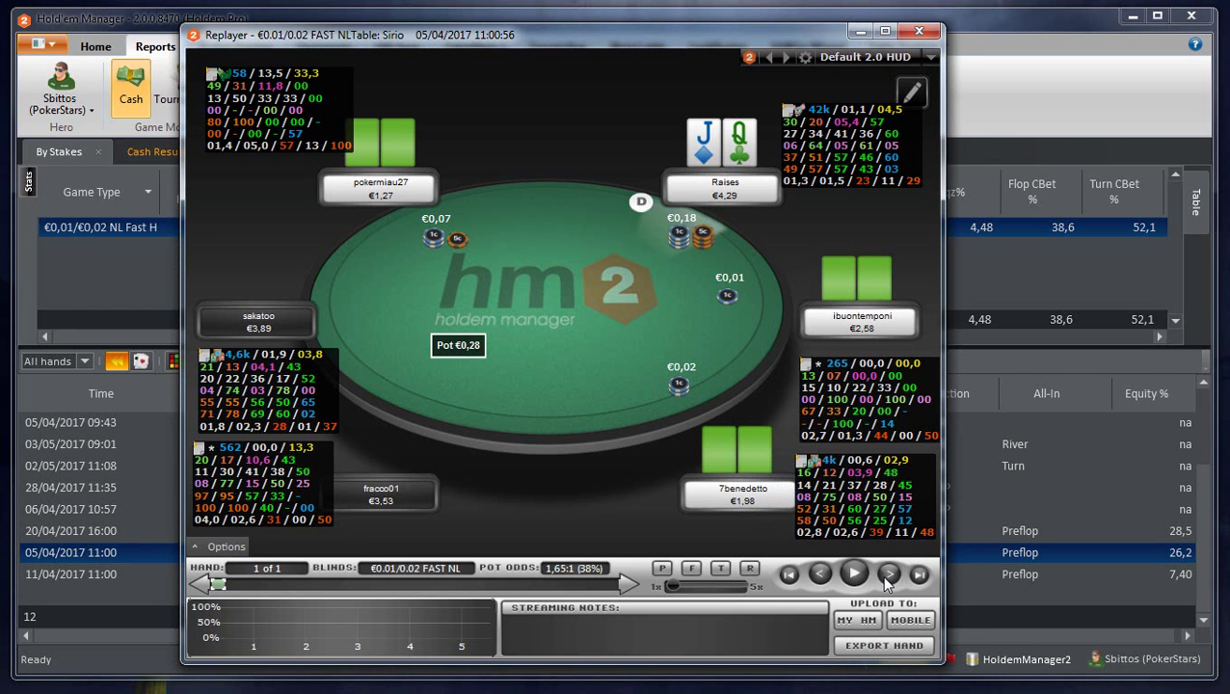
Step: Step the queen-jack hand through the opponent's preflop all-in, the hero's call and the board to the showdown, and close the replayer
click(883, 574)
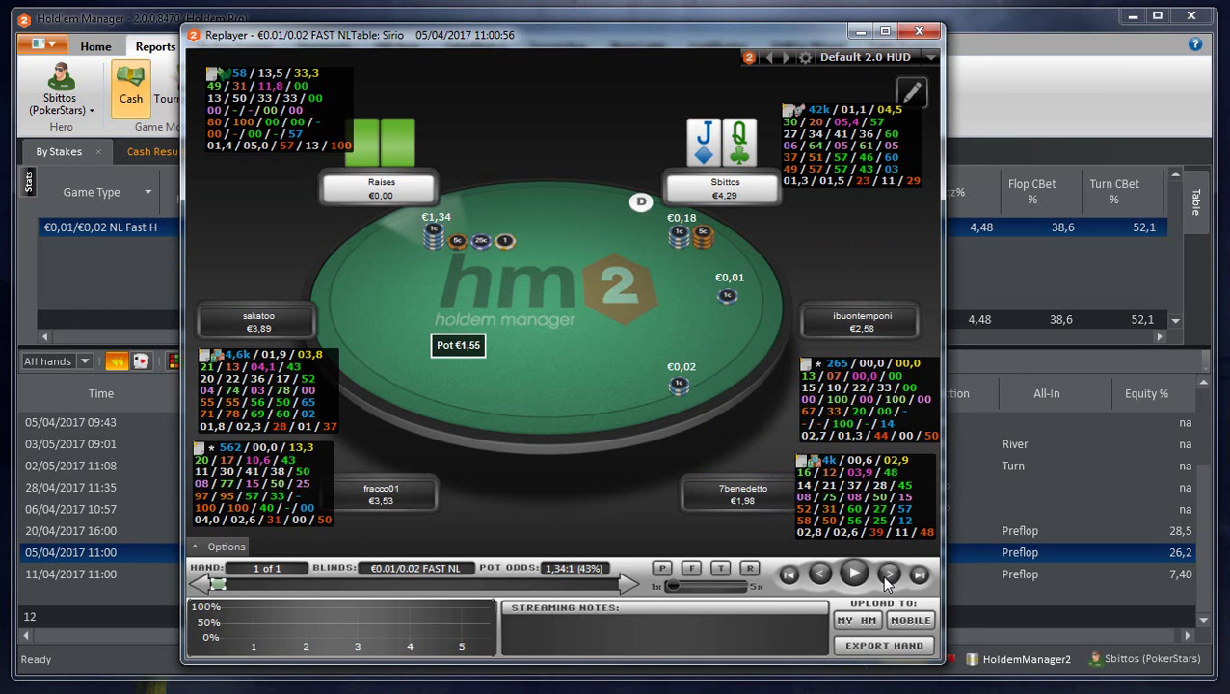
click(881, 574)
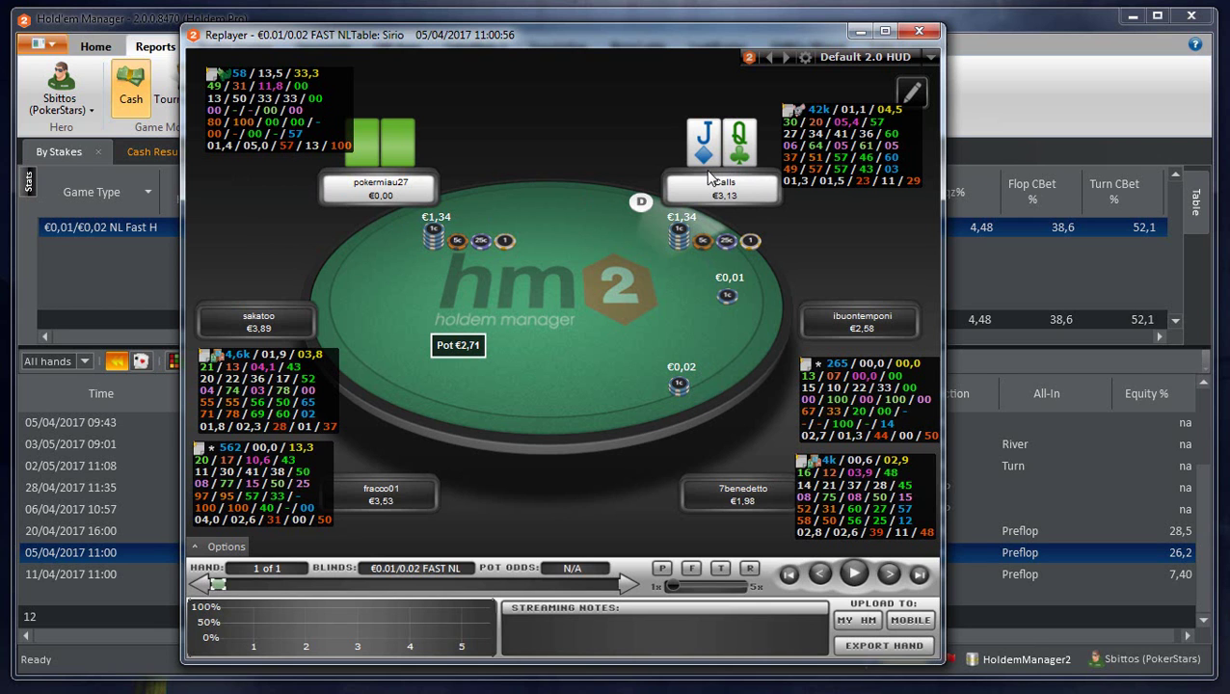
click(888, 574)
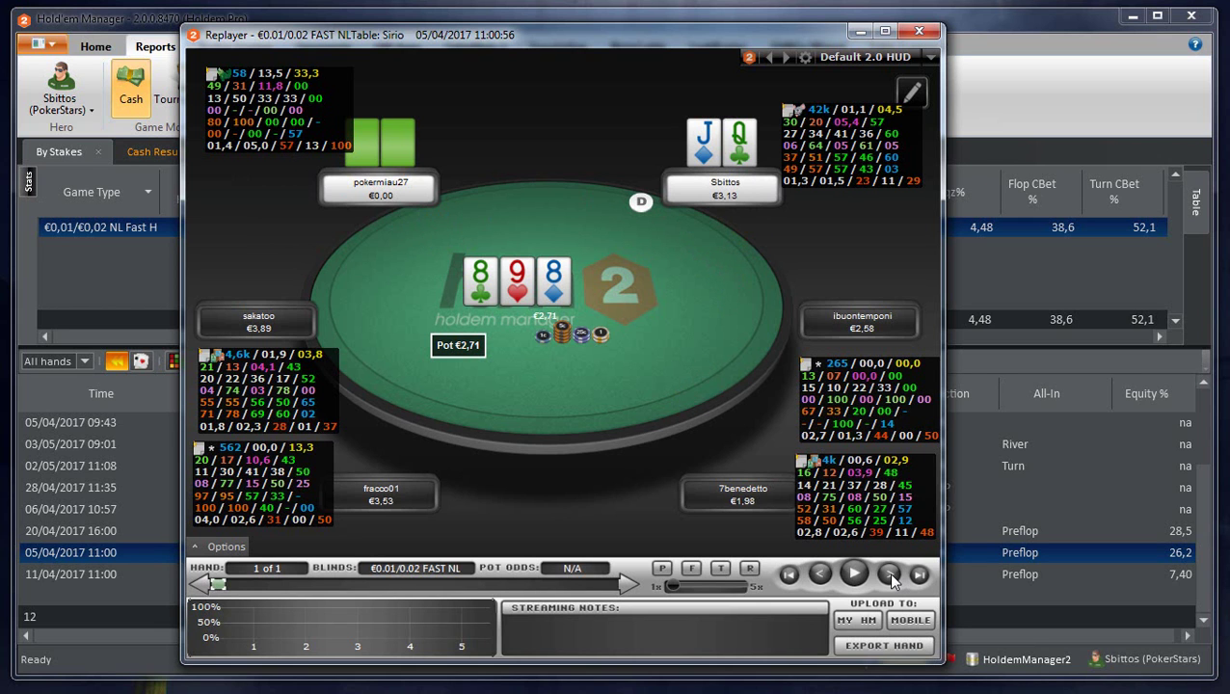
click(888, 574)
click(888, 574)
click(888, 573)
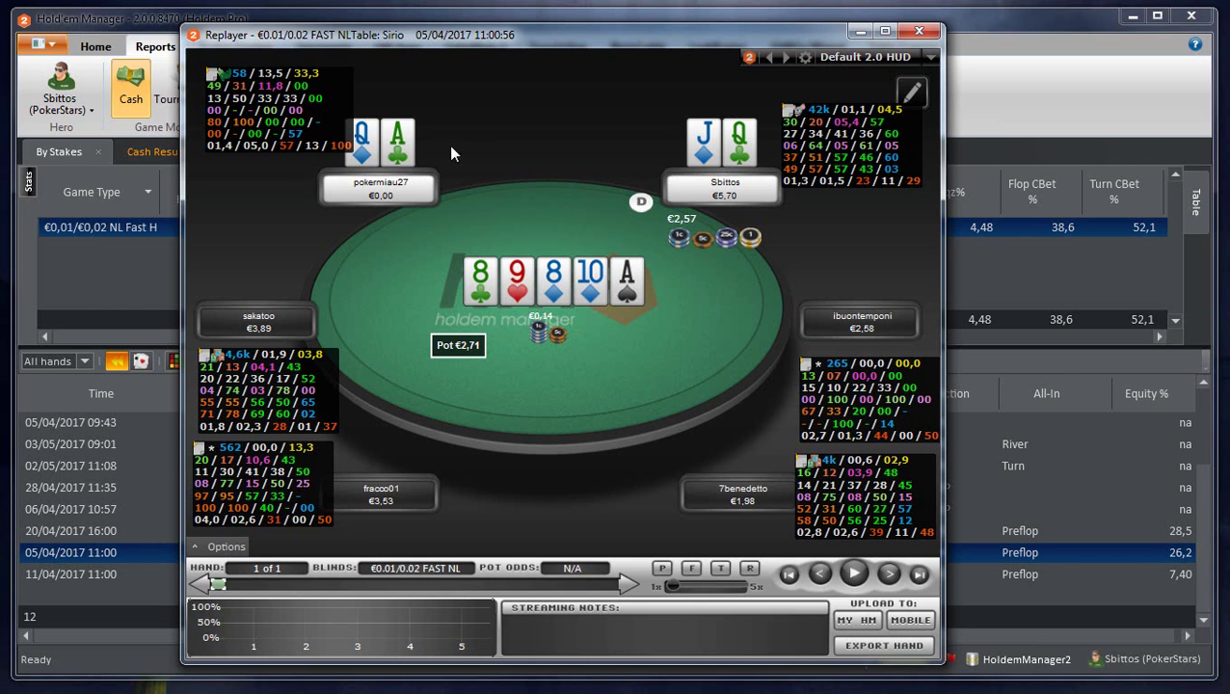
click(921, 32)
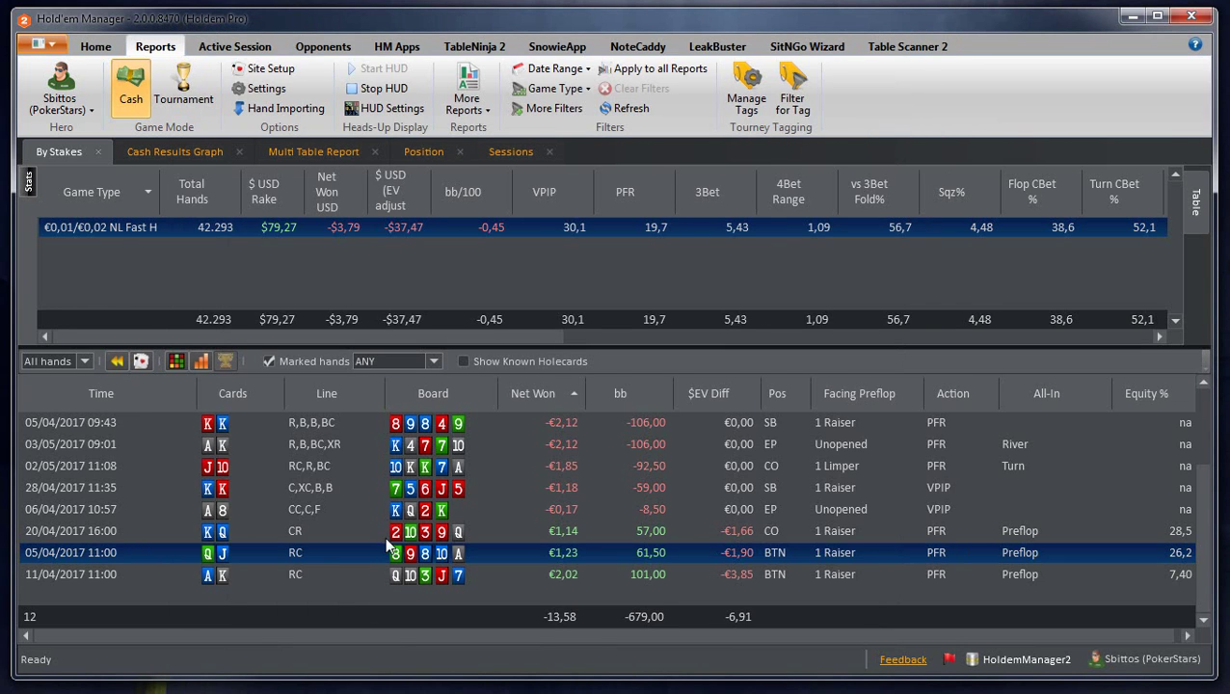
Step: Open the ace-king hand from 11/04/2017 11:00 in the replayer and step through the preflop action to the original raiser's fold after the all-in
double_click(341, 577)
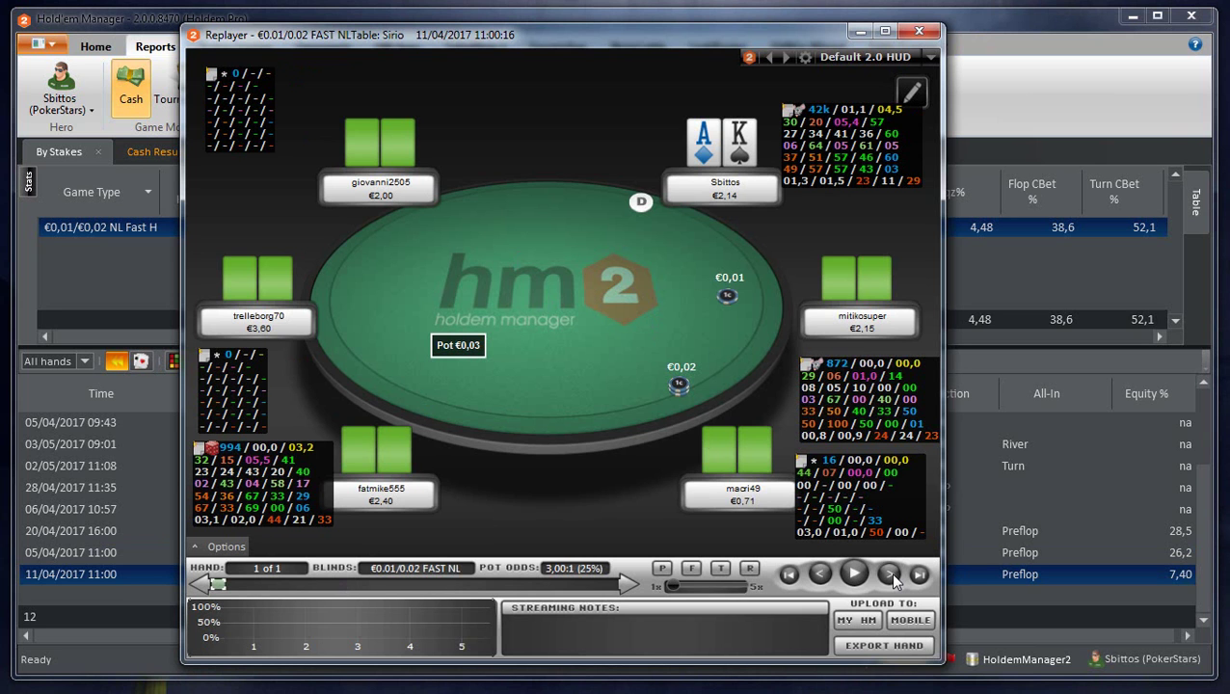
click(891, 575)
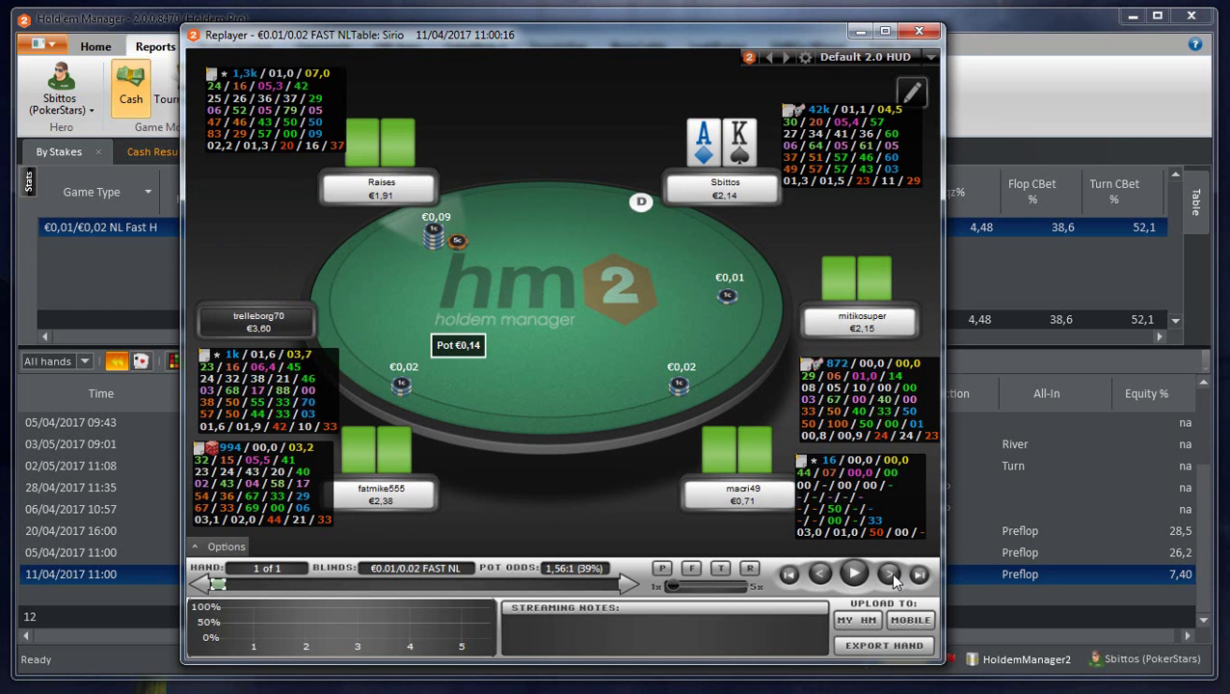
click(891, 575)
click(891, 574)
click(891, 575)
click(891, 574)
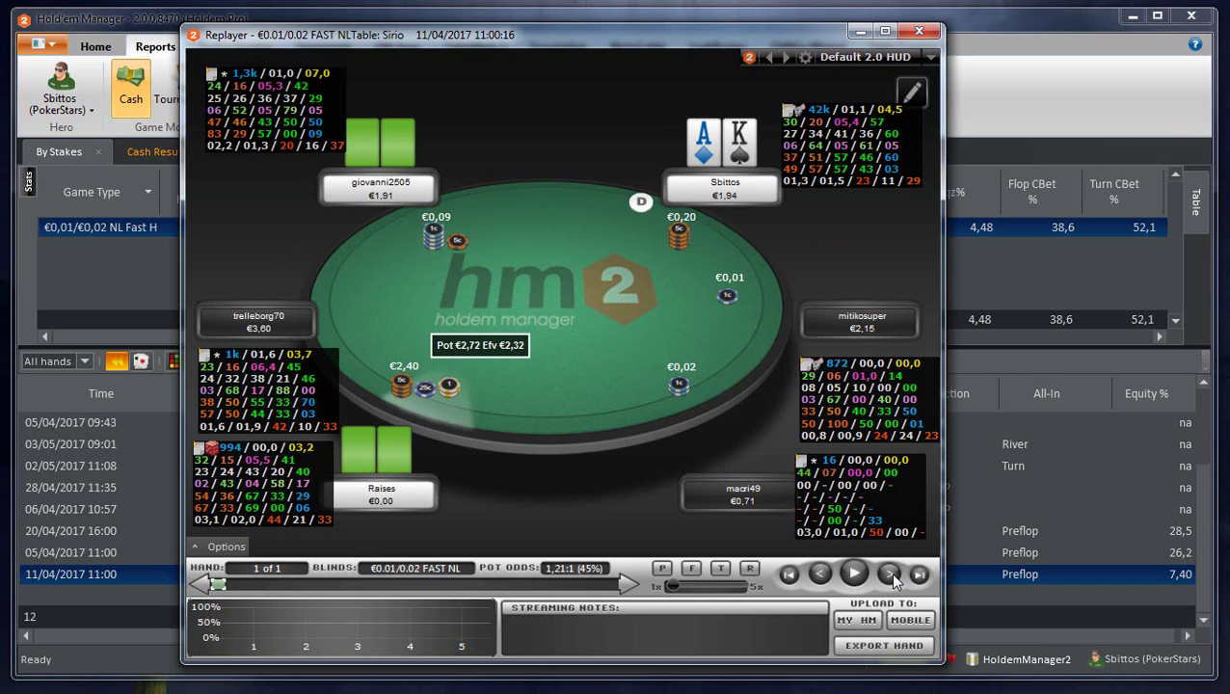
click(891, 575)
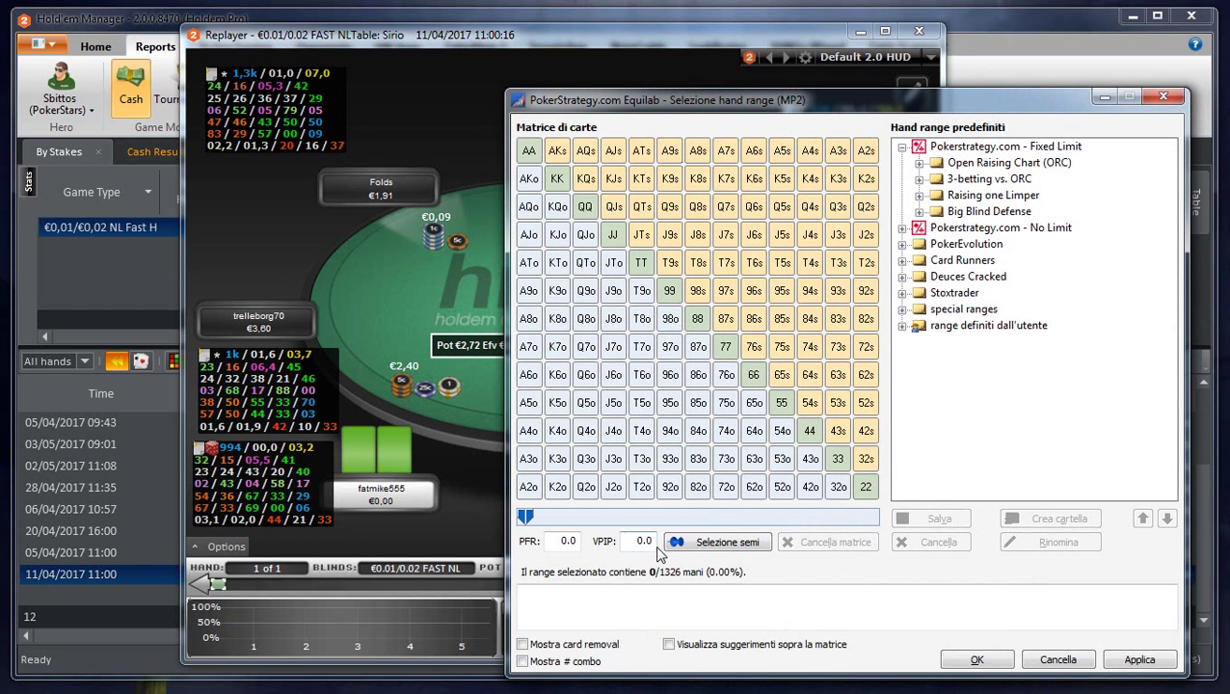
Step: Set the MP2 hand range to the top 5% of hands in Equilab and move its window aside
double_click(643, 540)
text(5)
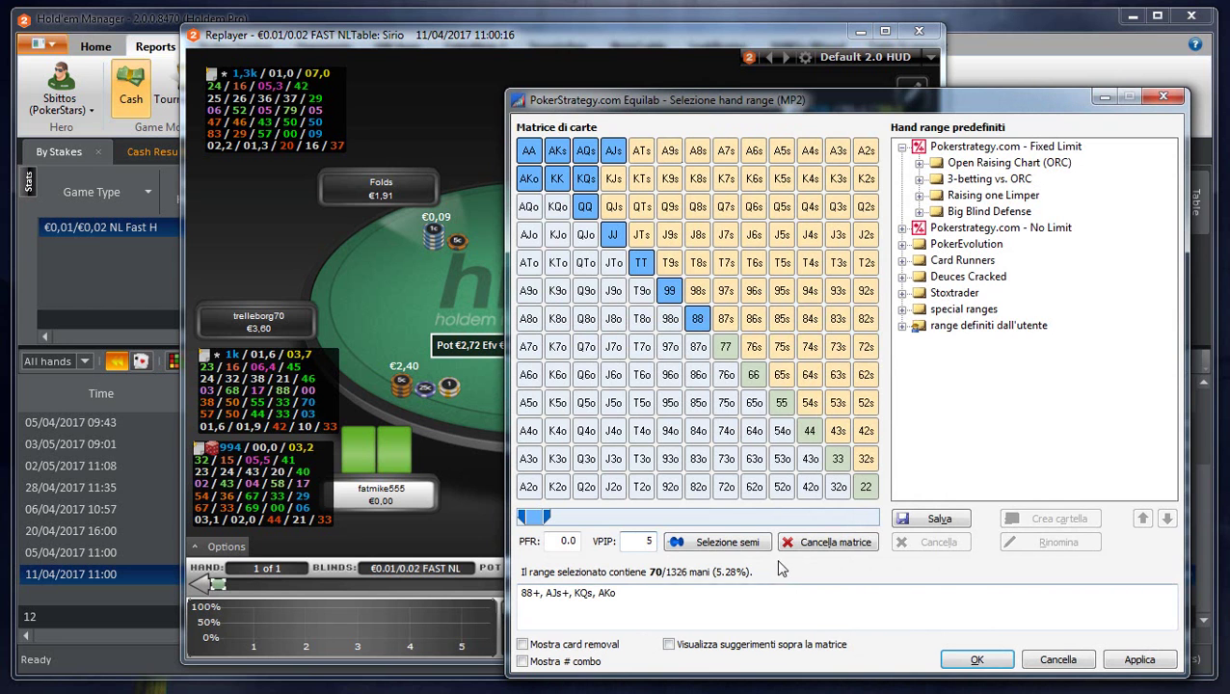
drag(798, 106, 1229, 106)
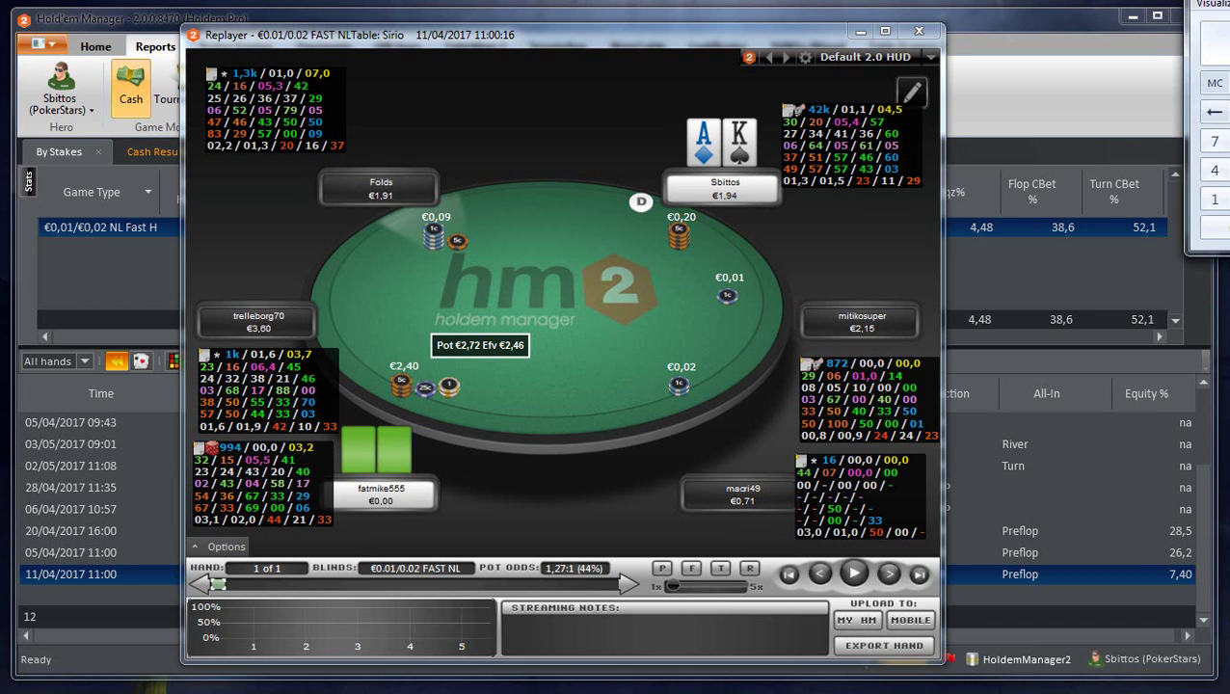
Step: Calculate 2,4 divided by 0,32 in the calculator, divide the result by 8,5, and close the calculator
drag(1099, 57, 1061, 88)
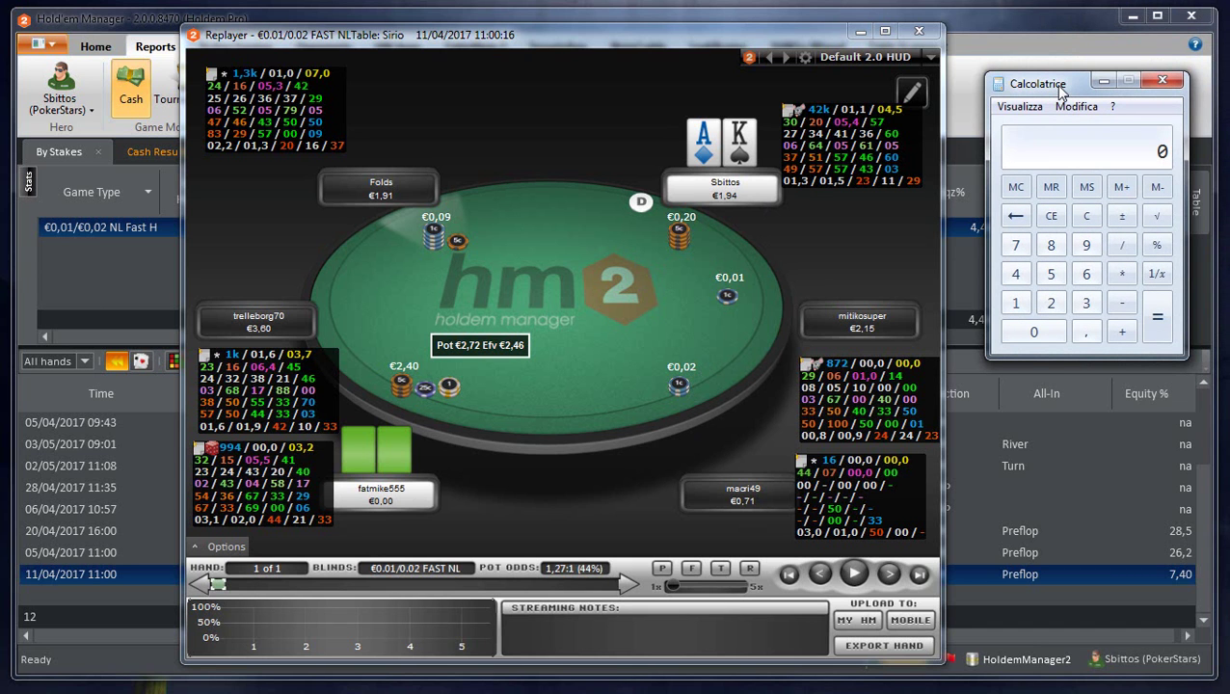
key(2)
key(comma)
key(4)
click(1122, 246)
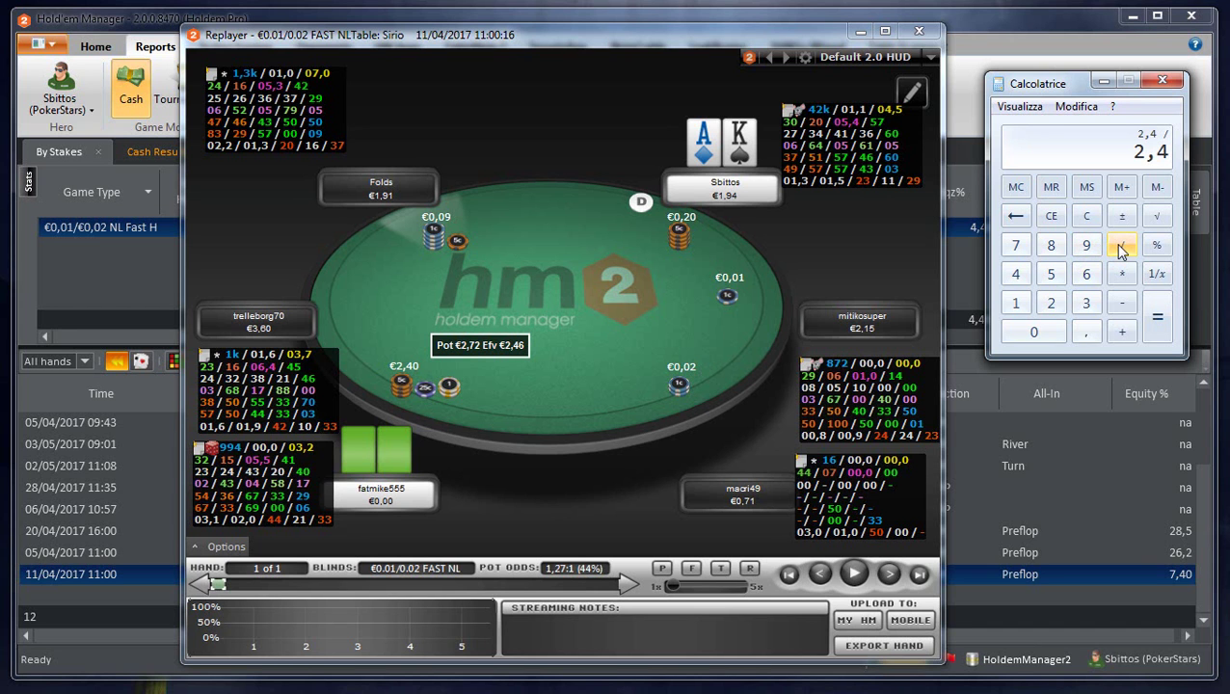
key(comma)
text(32)
key(Return)
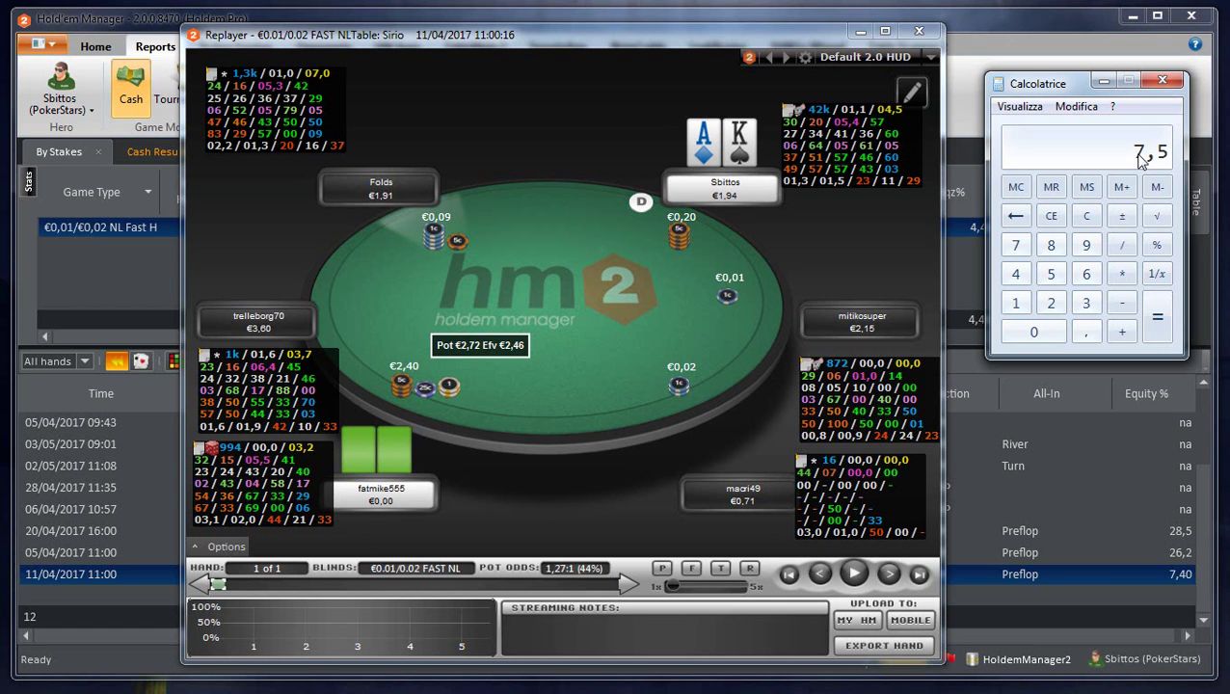
click(1122, 246)
text(8,5)
key(Return)
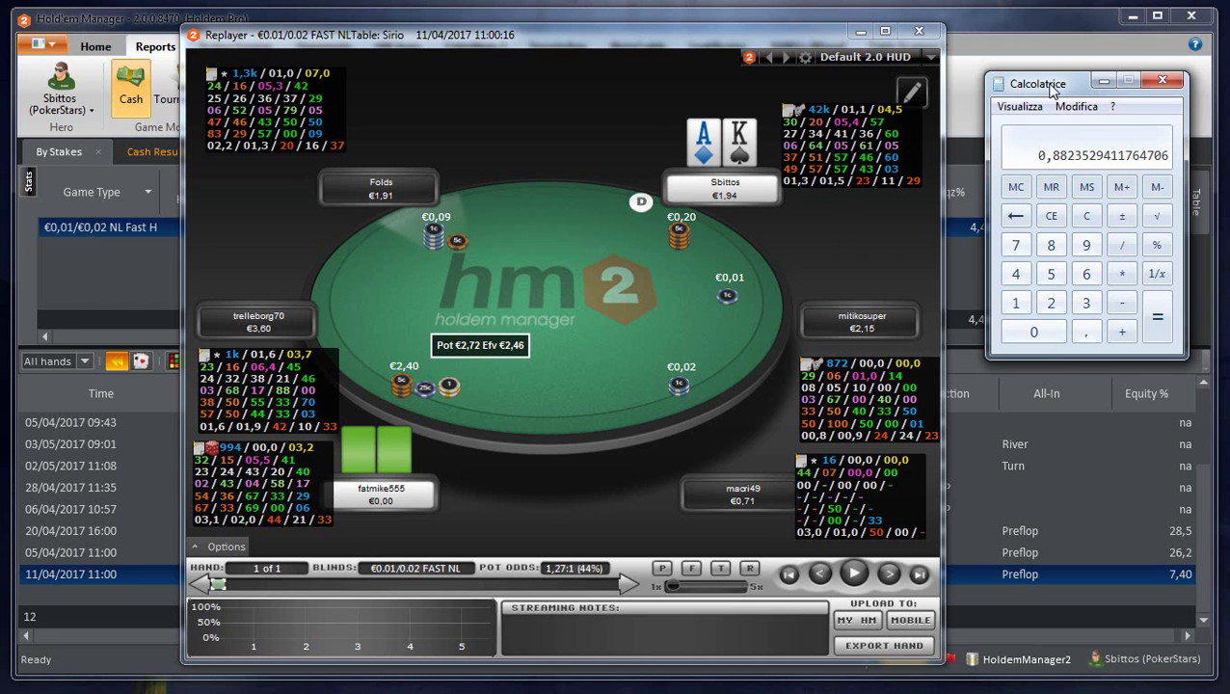
click(1163, 80)
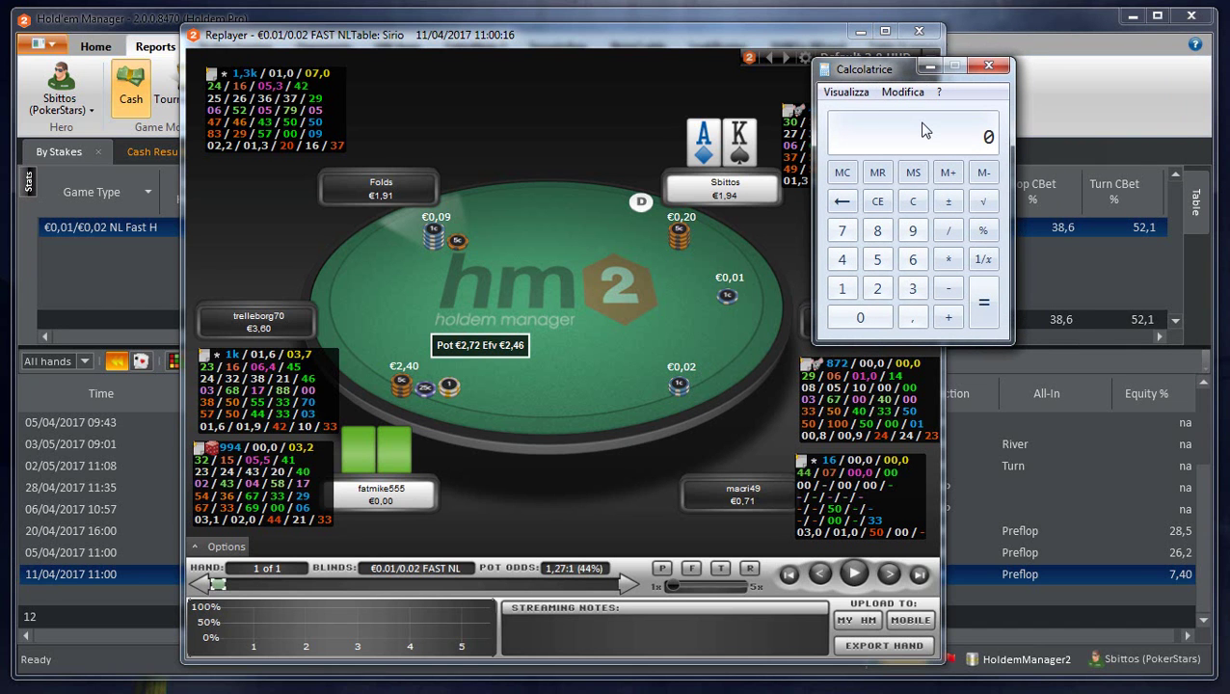
text(70,)
key(BackSpace)
click(947, 231)
text(0,12)
key(Return)
click(912, 204)
Step: Multiply 70 by 0,12 in the calculator and close it
text(70)
click(948, 260)
text(,12)
key(Return)
click(988, 64)
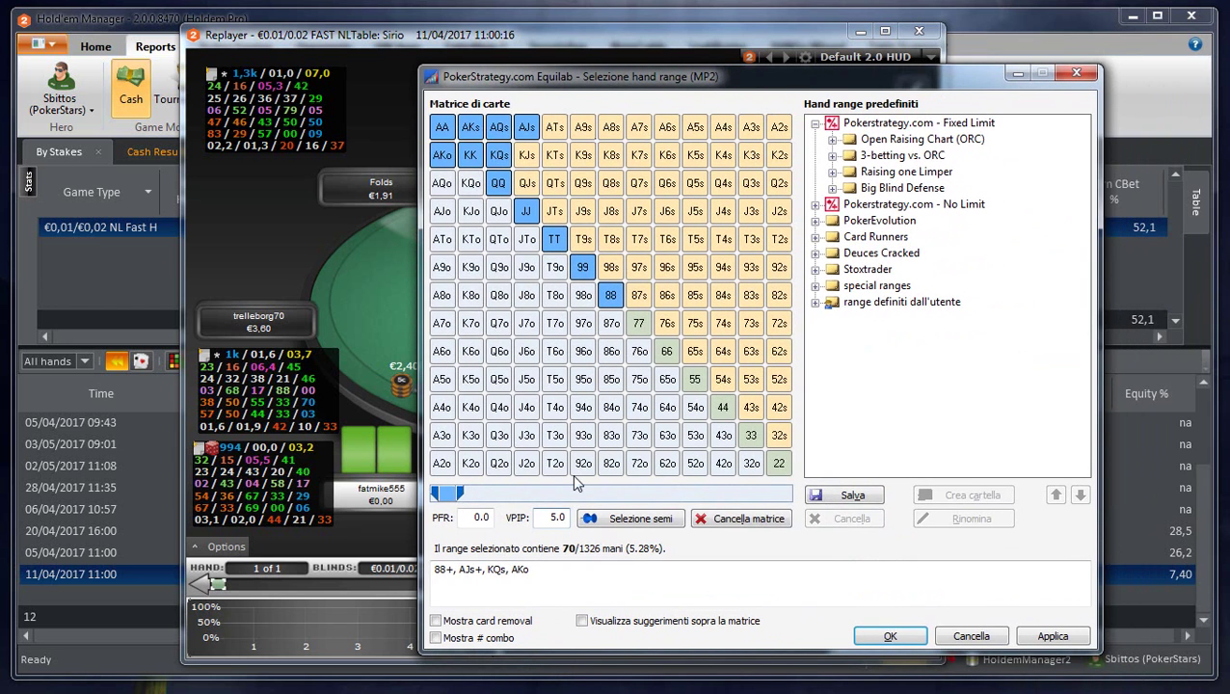
Step: Clear the MP2 range in Equilab, try the pocket pairs from AA down to JJ, and reduce the selection to KK+
click(746, 519)
click(442, 127)
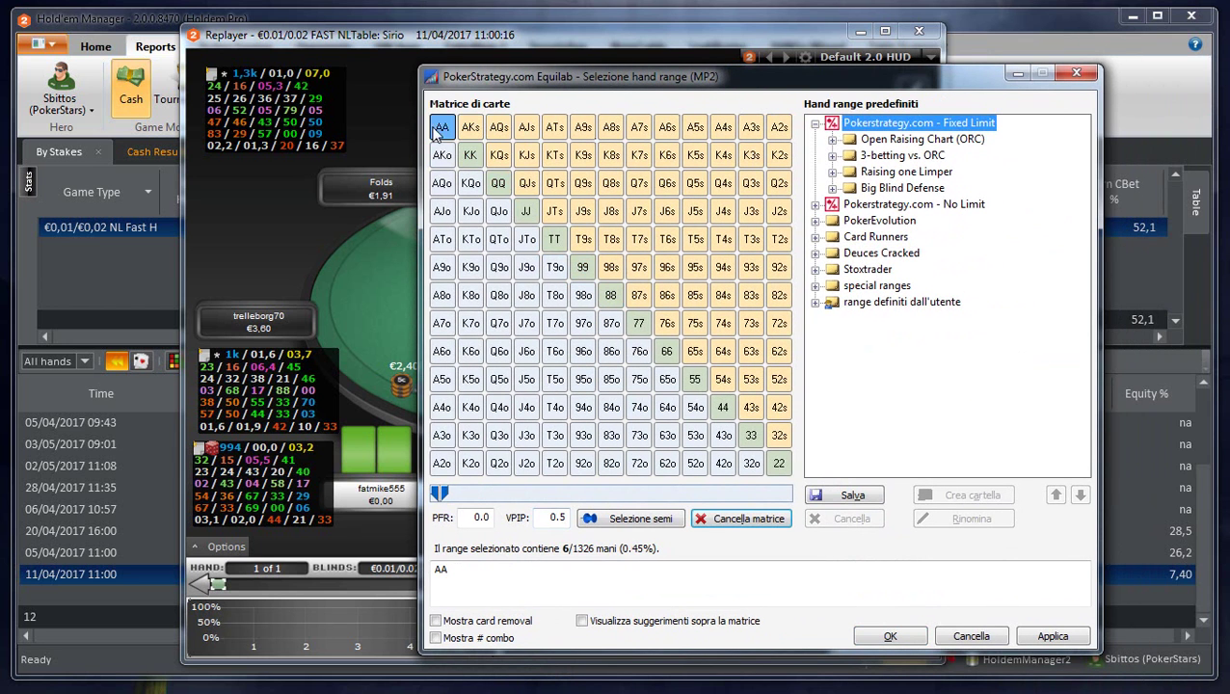
click(473, 157)
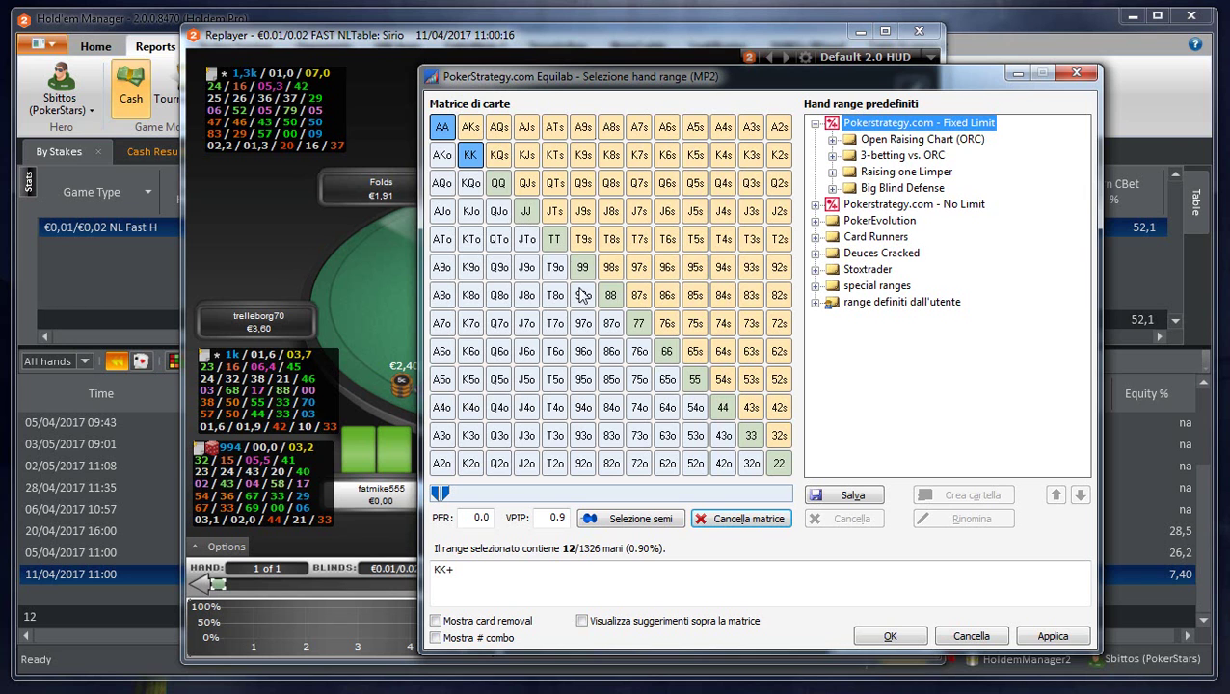
click(500, 186)
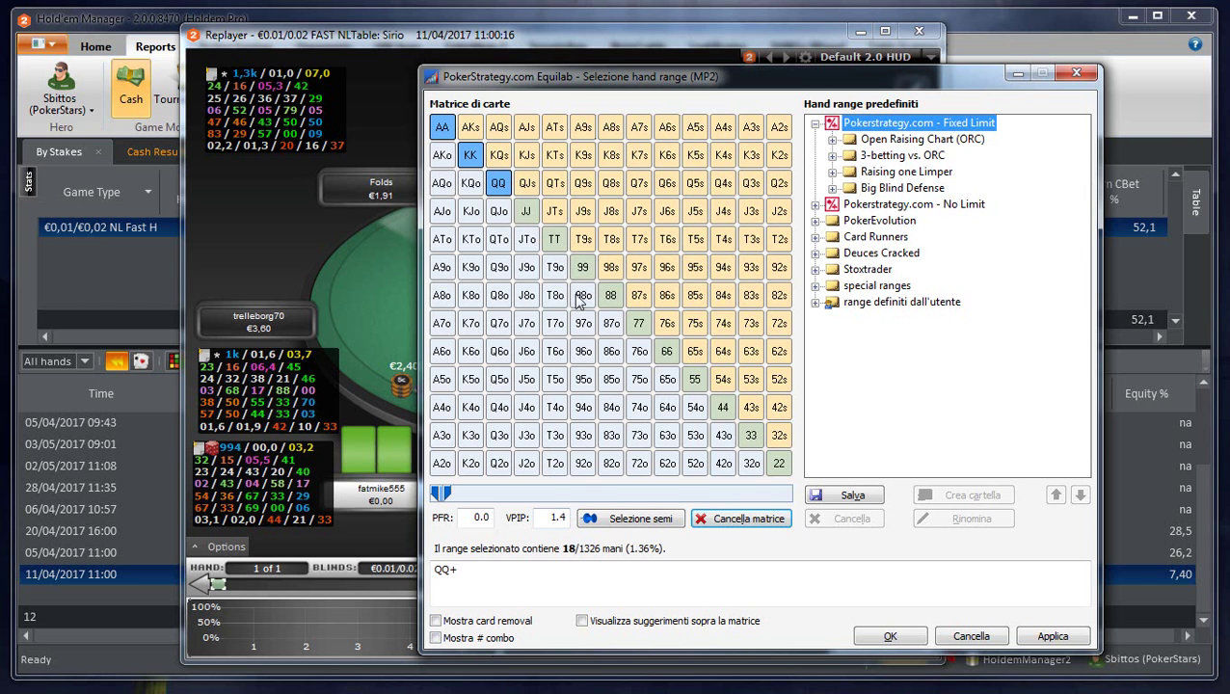
click(525, 211)
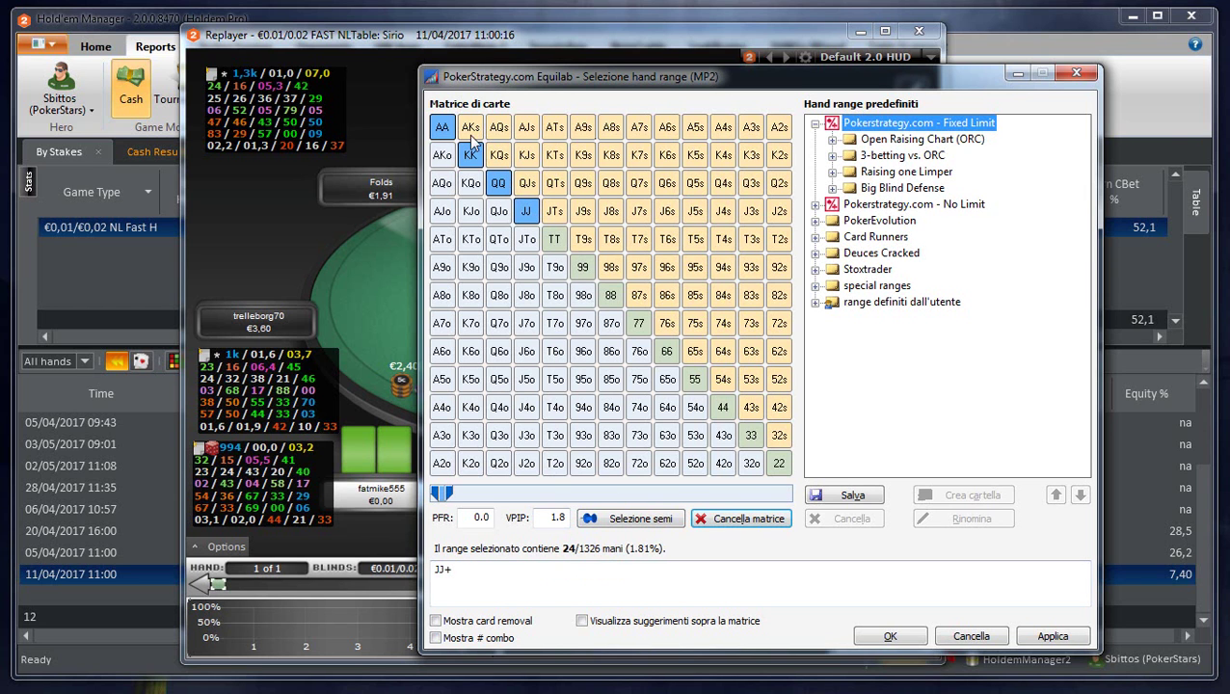
click(521, 214)
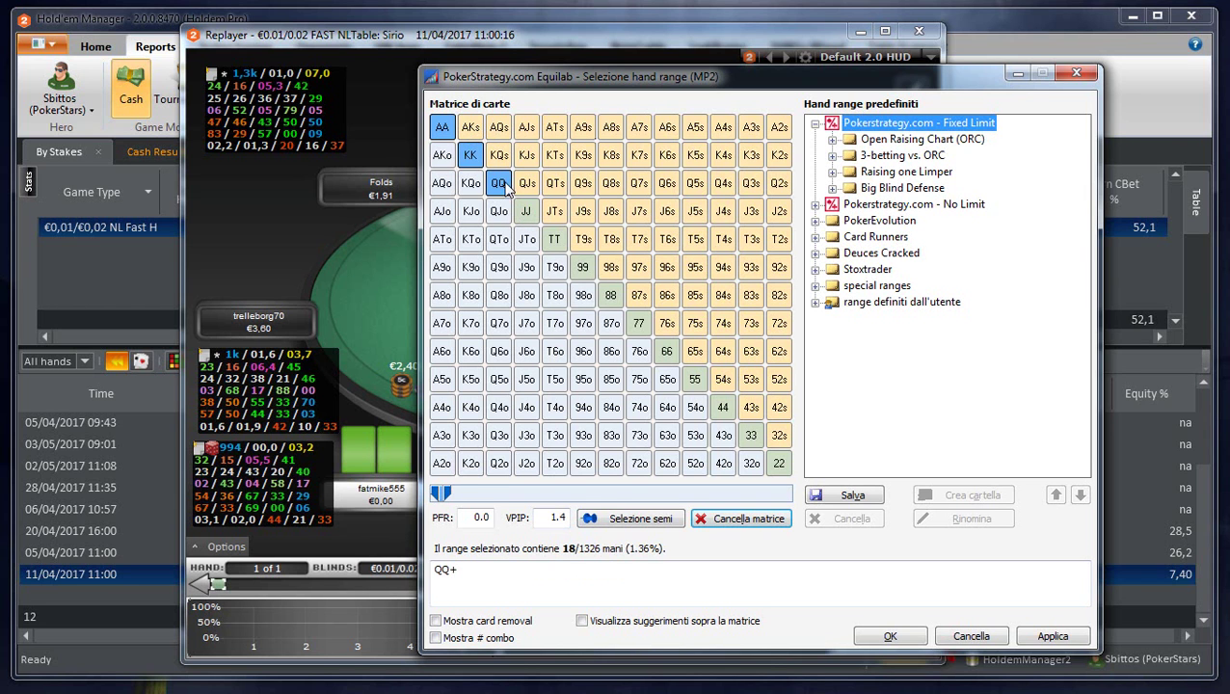
click(502, 187)
click(471, 157)
click(471, 158)
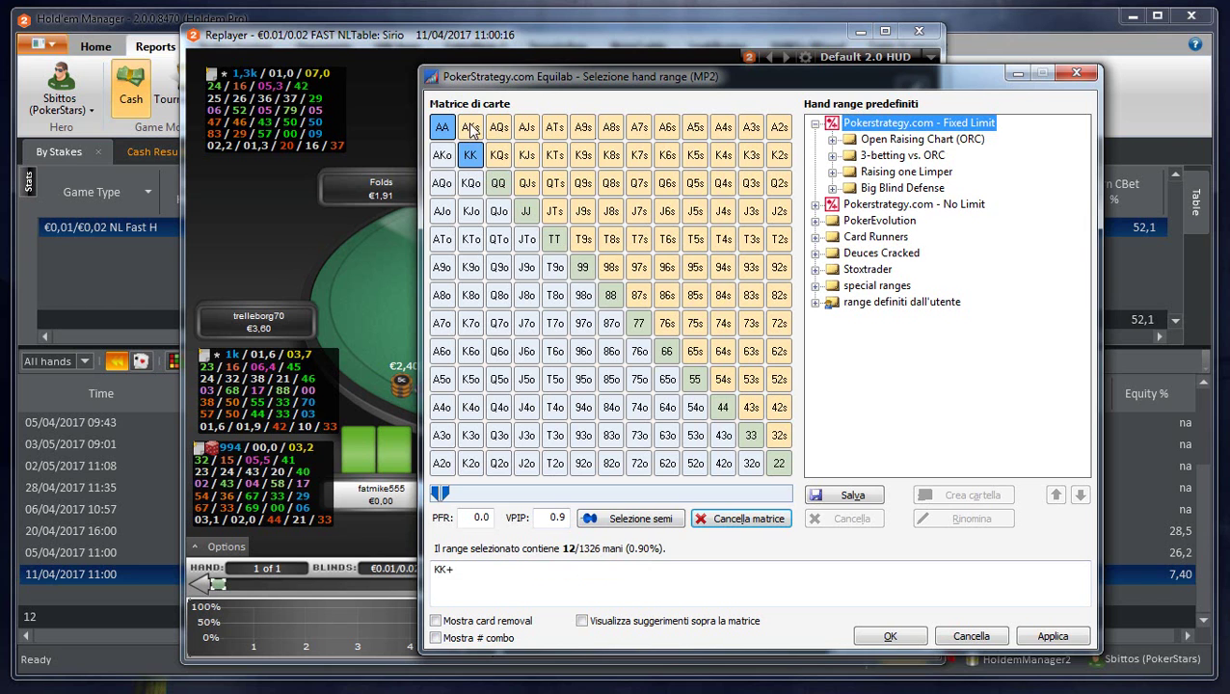
Step: Try adding AKs and AKo to the KK+ range, and clear the hand matrix
click(471, 128)
click(440, 157)
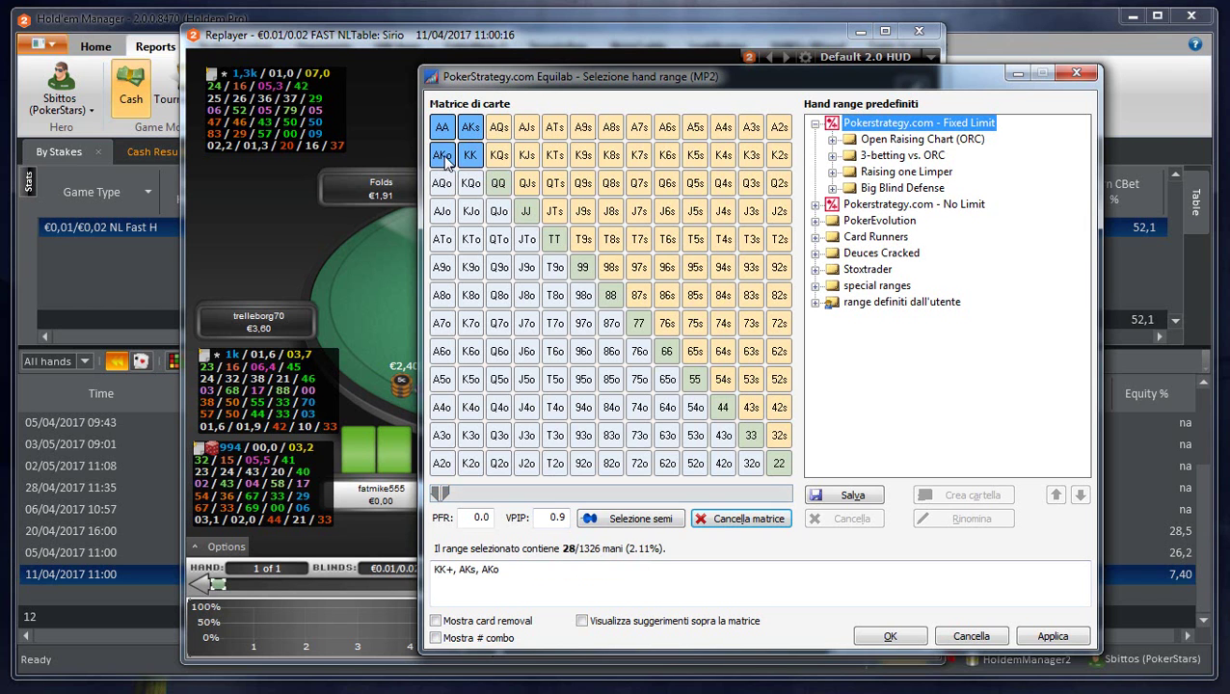
click(441, 158)
click(442, 158)
click(470, 131)
click(749, 520)
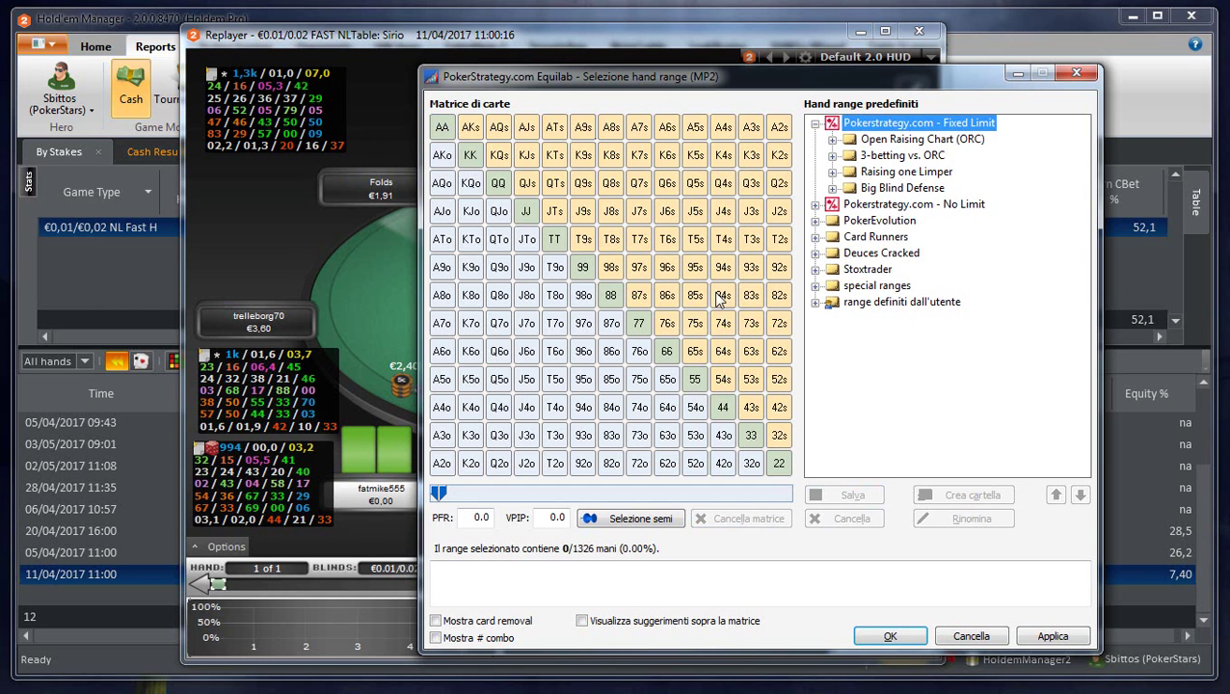
Step: Set the MP2 hand range to QQ+, 99-77 and apply it
click(440, 129)
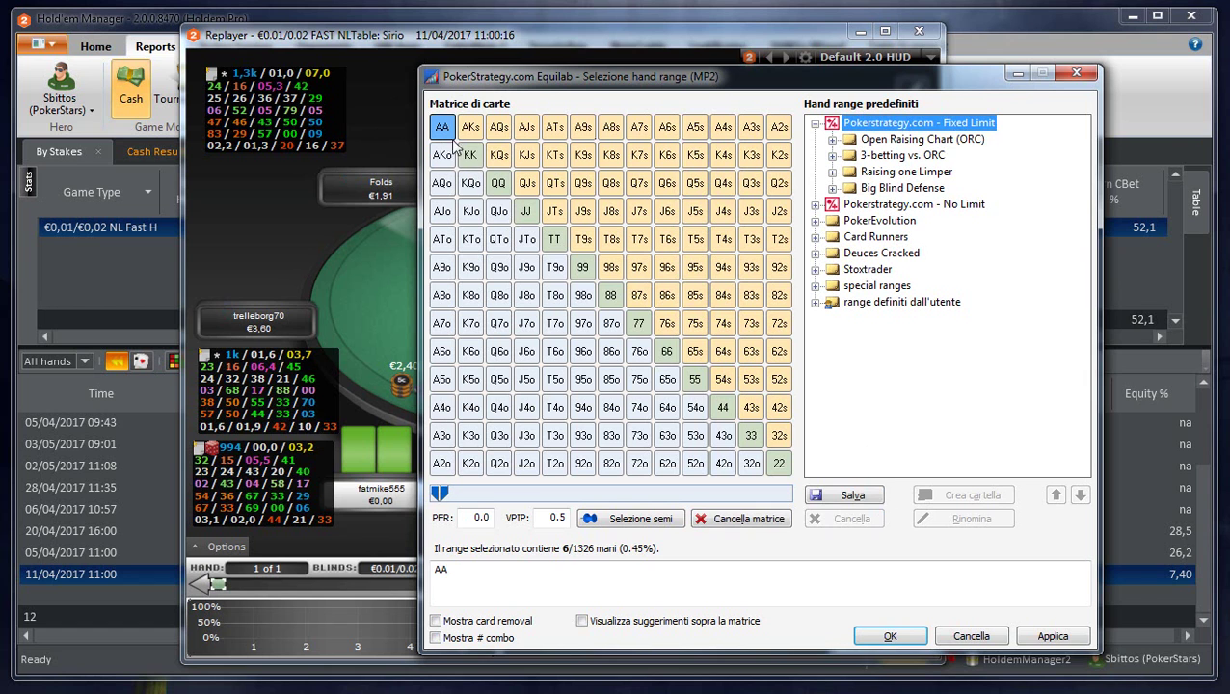
click(470, 155)
click(498, 185)
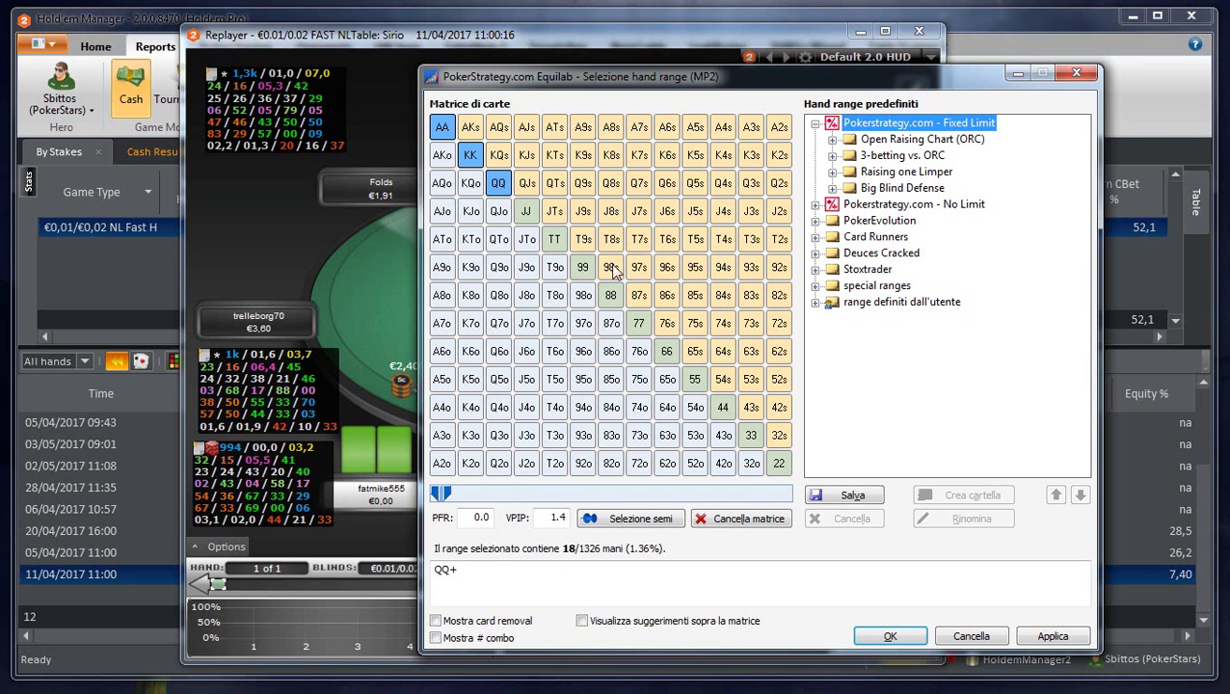
click(610, 295)
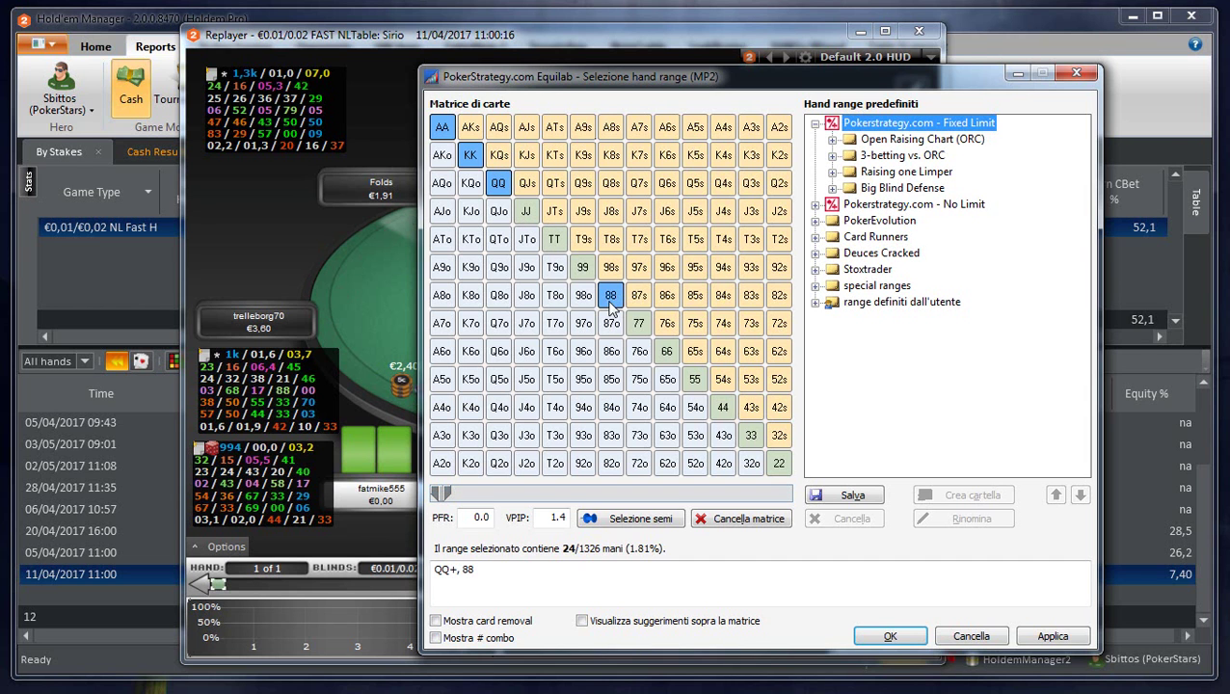
click(582, 267)
click(638, 323)
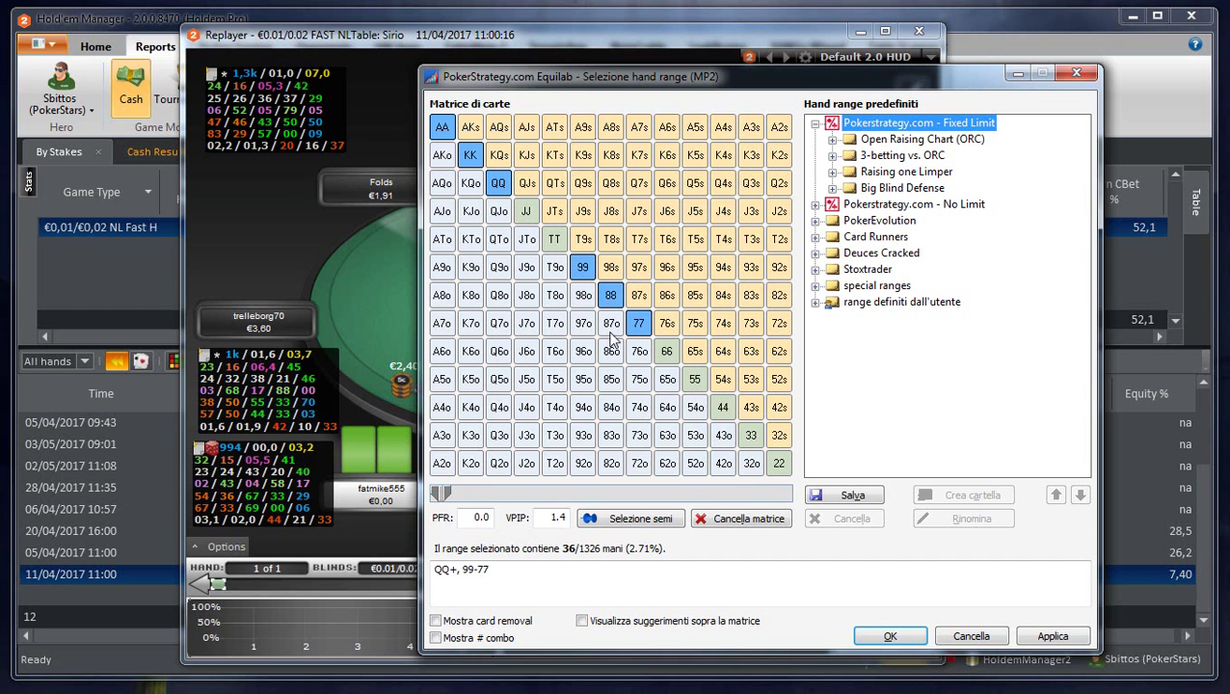
click(888, 635)
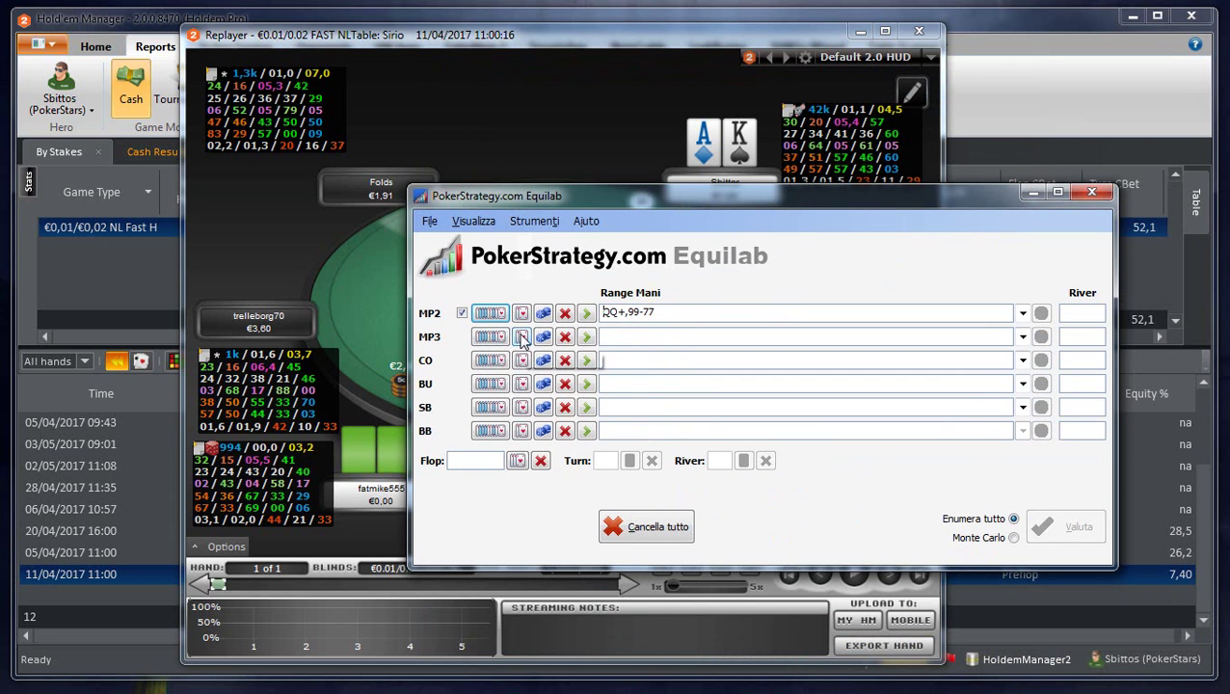
Step: Set the MP3 hand to AdKh, evaluate its equity against QQ+, 99-77, and highlight the MP3 result
click(520, 337)
click(573, 396)
click(550, 367)
click(566, 492)
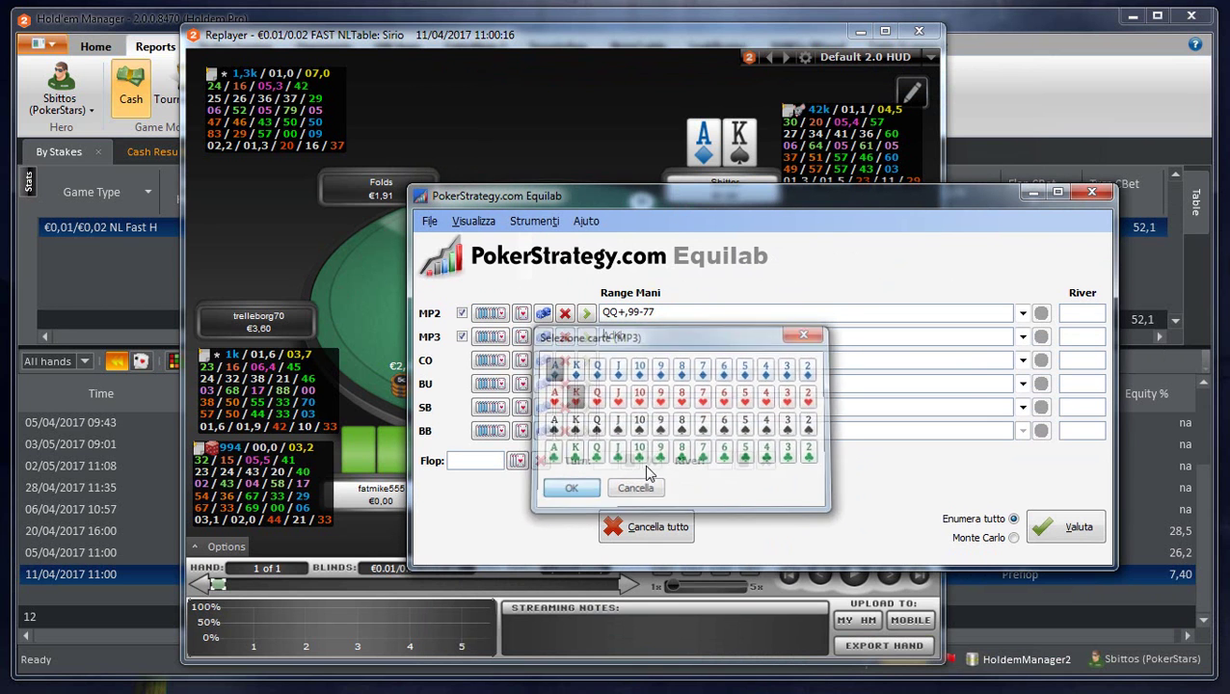
click(1077, 532)
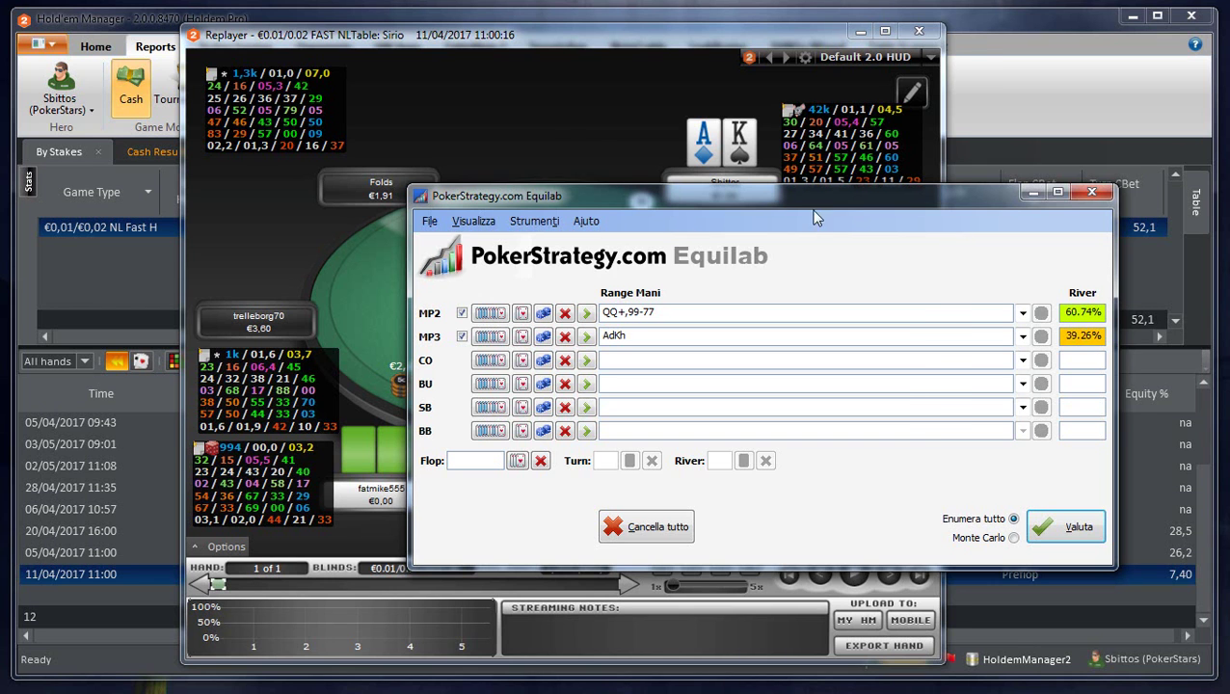
click(569, 144)
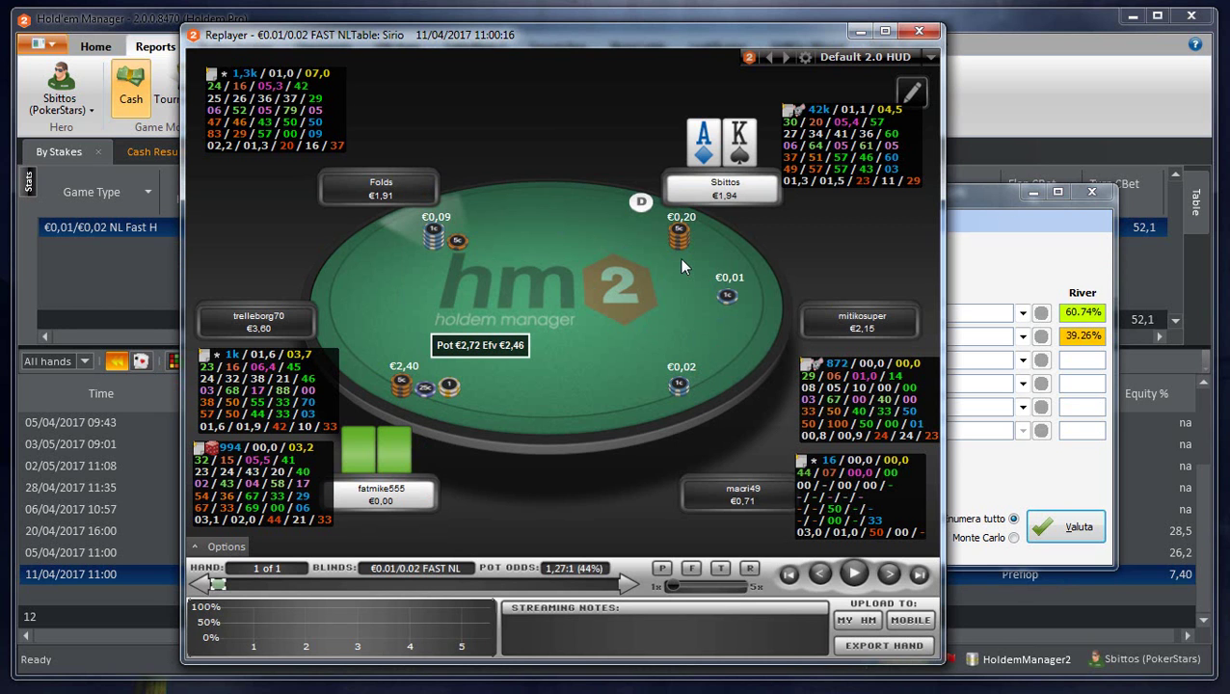
drag(1072, 335, 1101, 336)
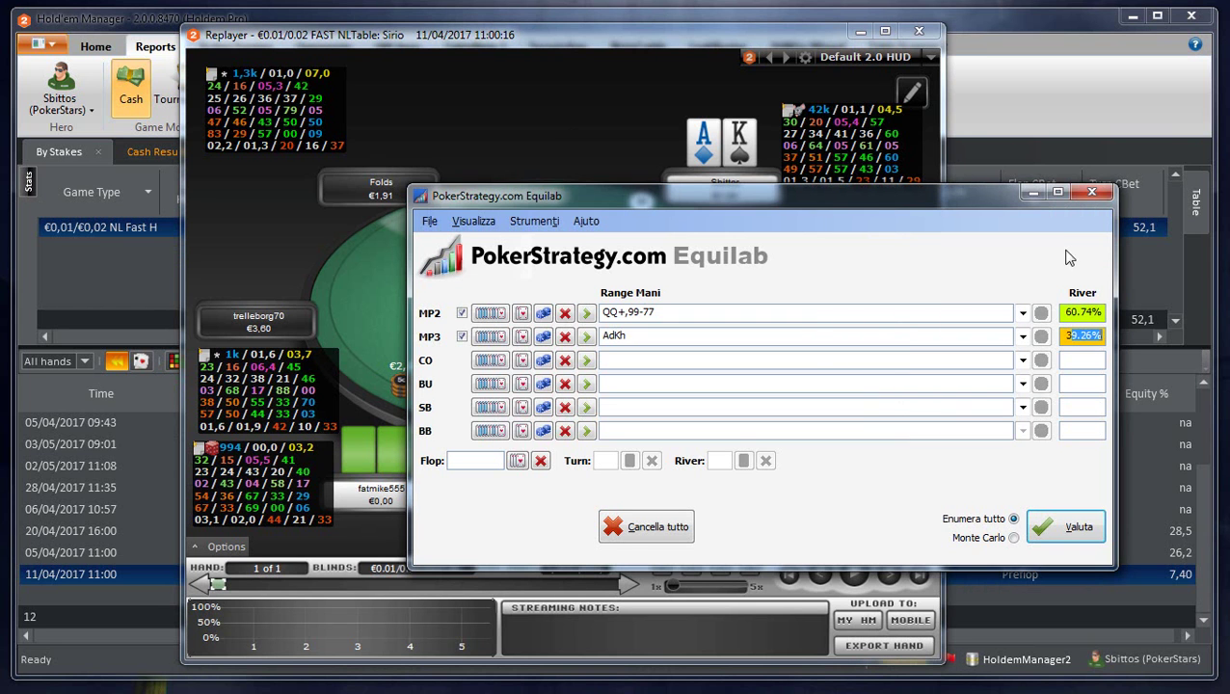
Step: Return to the replayer, step the ace-king hand through the hero's call and the board to the showdown, and close the replayer
click(921, 182)
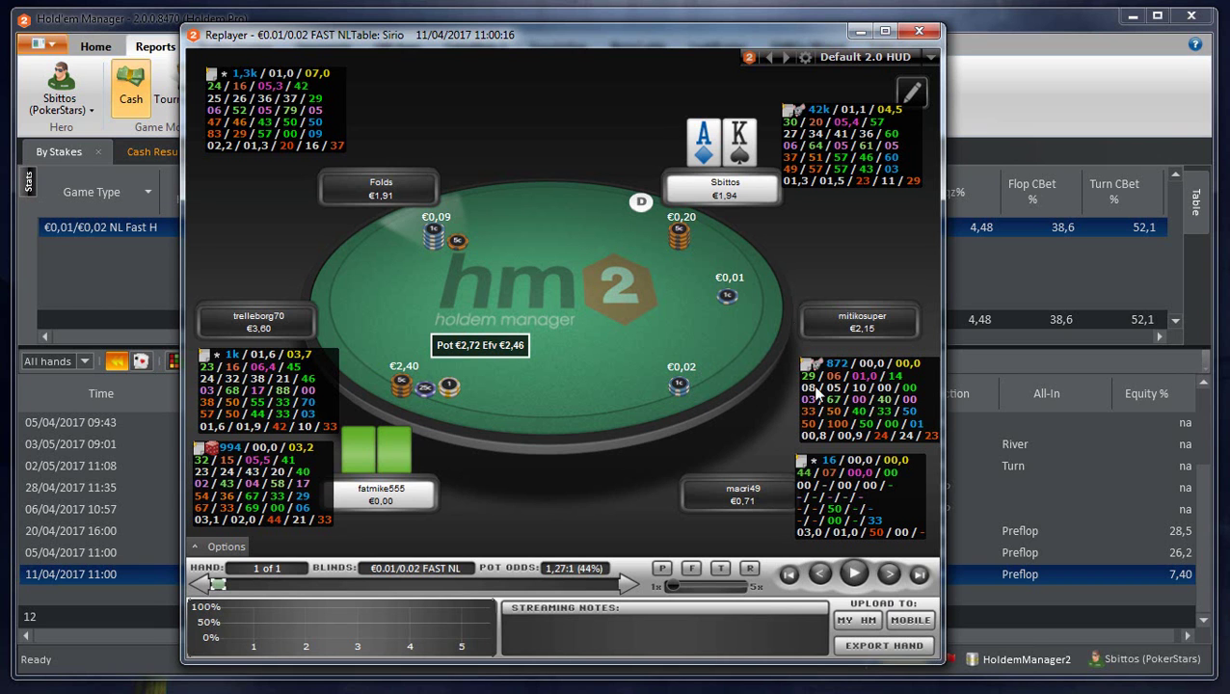
click(887, 574)
click(887, 574)
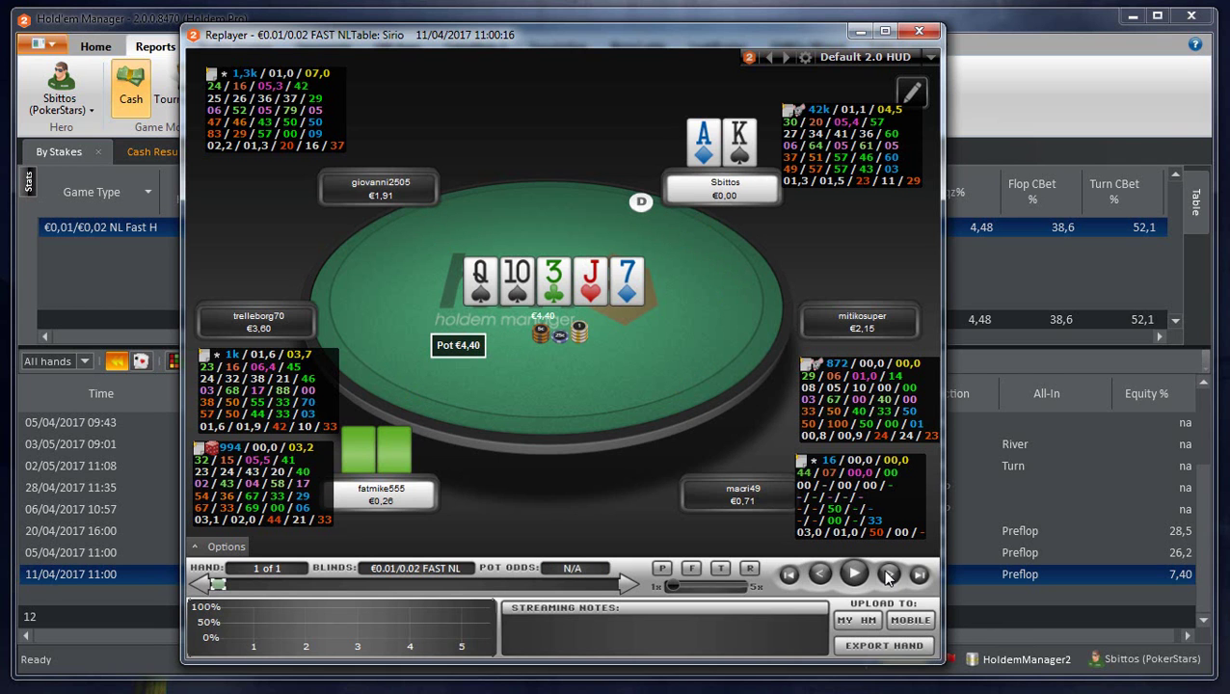
click(887, 573)
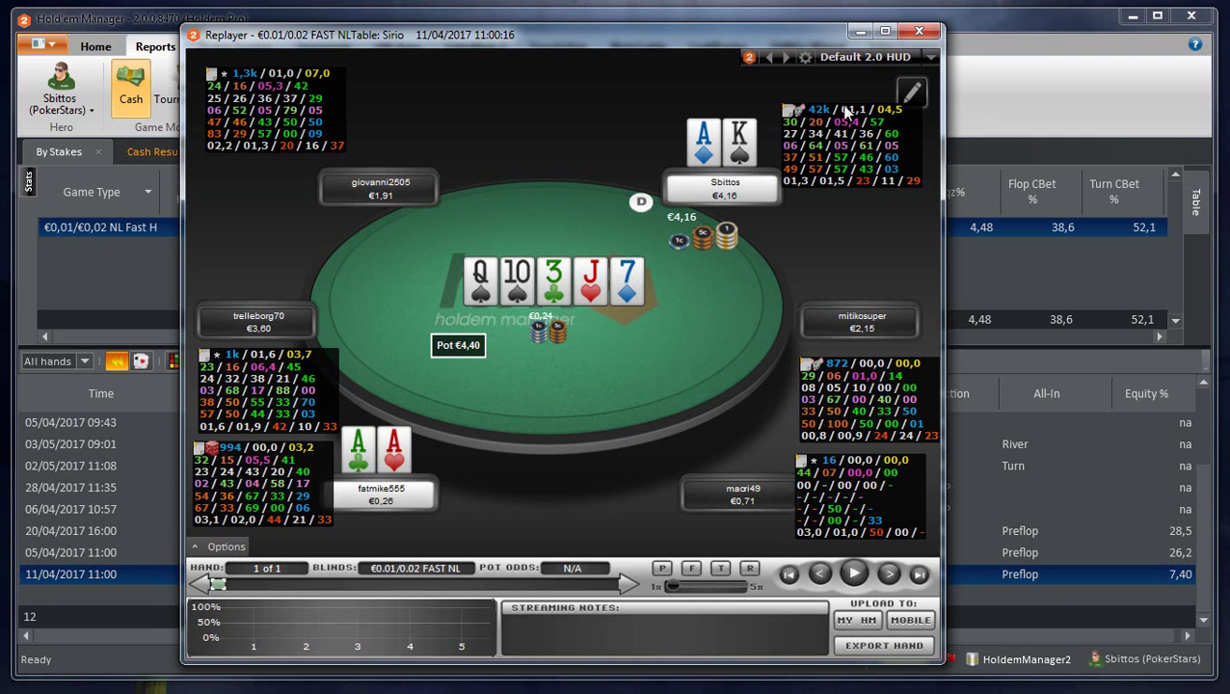
click(912, 33)
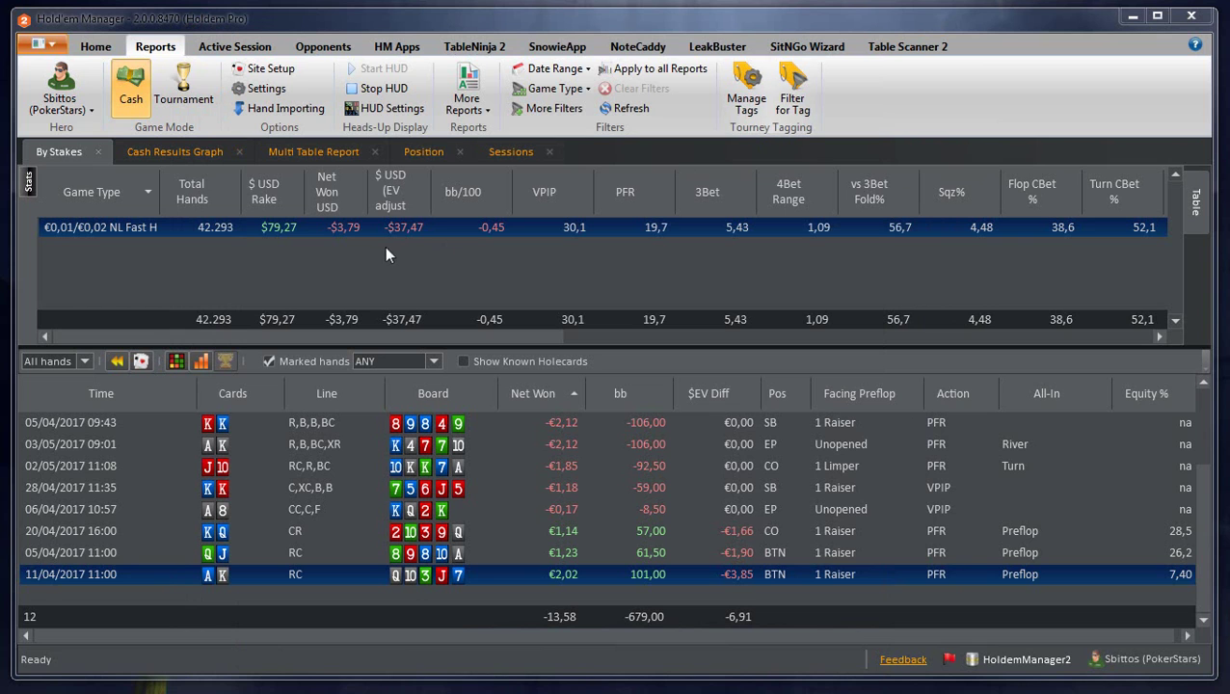